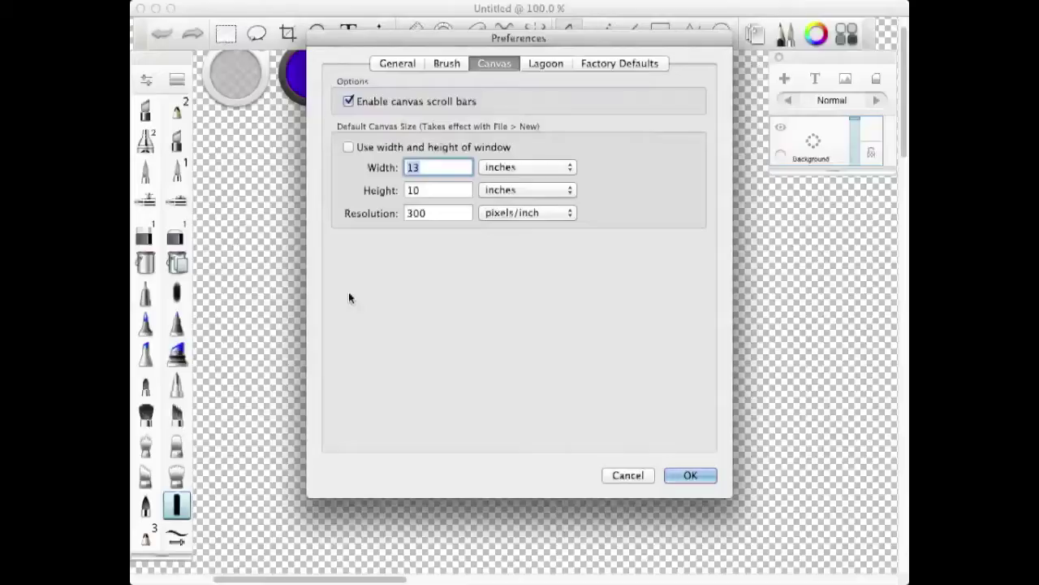
Step: Confirm a default canvas size of 13 by 10 inches at a resolution of 300 pixels/inch
left_click(419, 168)
left_click(425, 190)
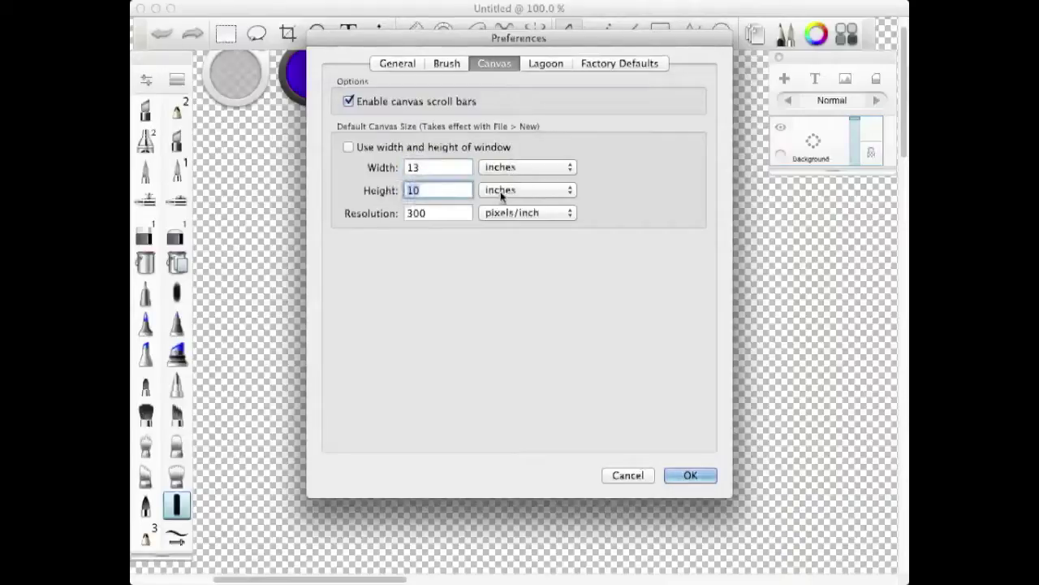
left_click(431, 212)
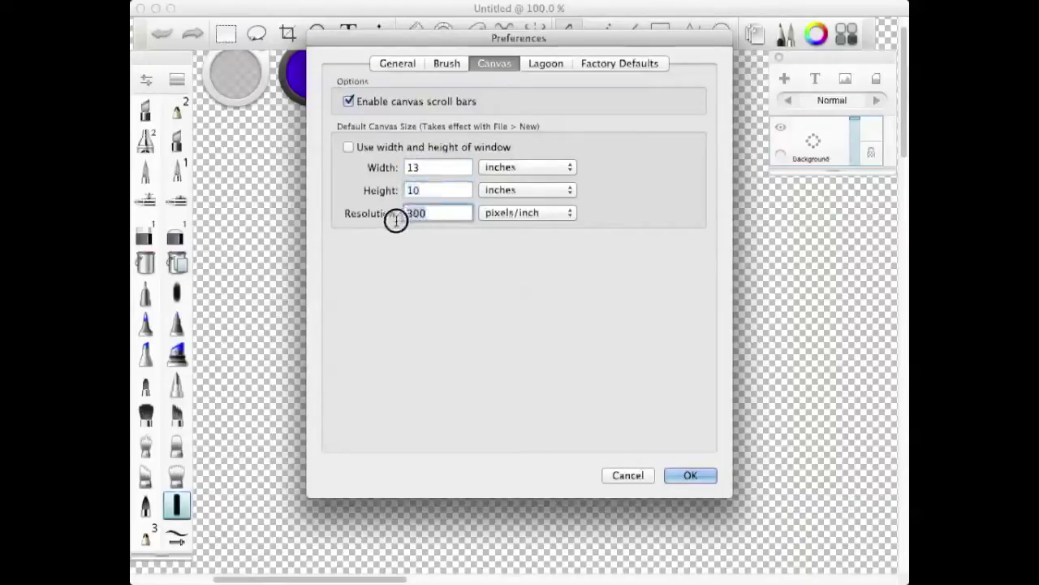
left_click(452, 215)
left_click(690, 476)
Step: Zoom out and reposition the blank canvas until all of it is in view at about 16.8 %
left_click(318, 33)
left_click_drag(449, 290, 342, 306)
left_click_drag(365, 345, 279, 406)
left_click_drag(357, 415, 286, 312)
left_click_drag(451, 319, 480, 343)
left_click(479, 313)
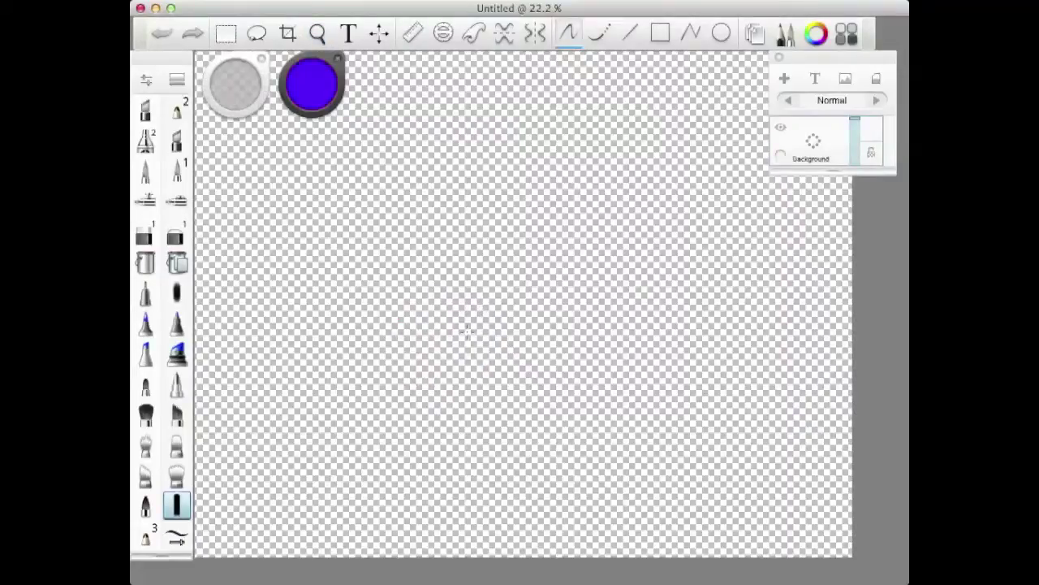
left_click(321, 36)
left_click_drag(472, 289, 453, 318)
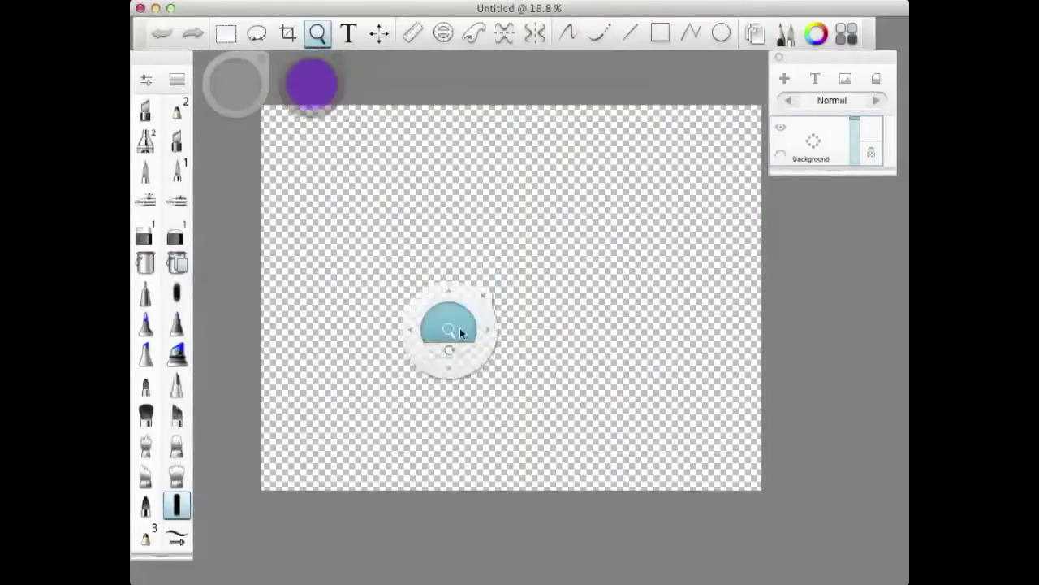
left_click_drag(480, 373, 491, 385)
left_click(495, 309)
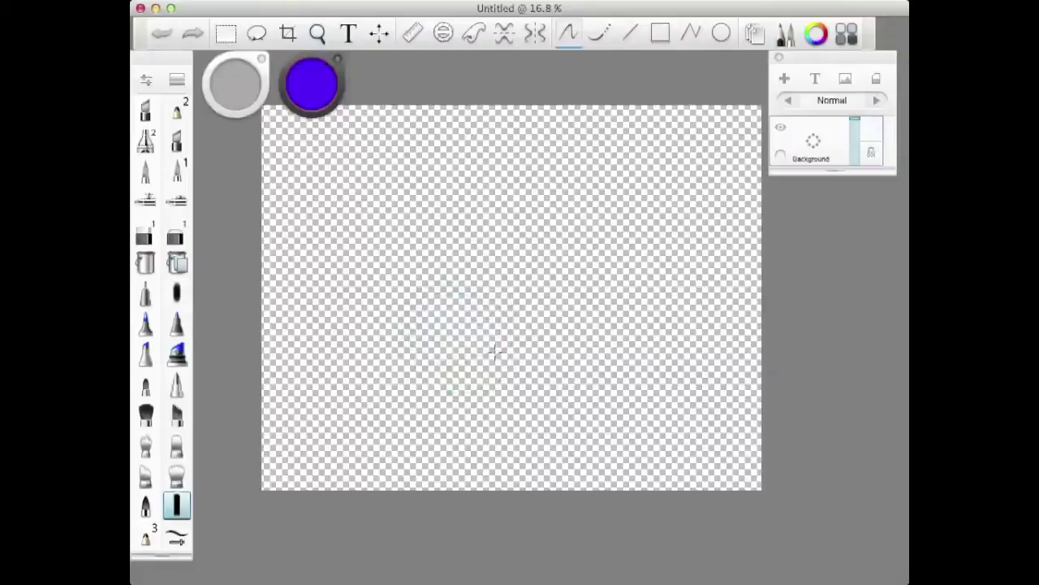
Step: Reset the view to 100 %, and zoom and pan to fit the canvas at about 21 %
key("alt+super+0")
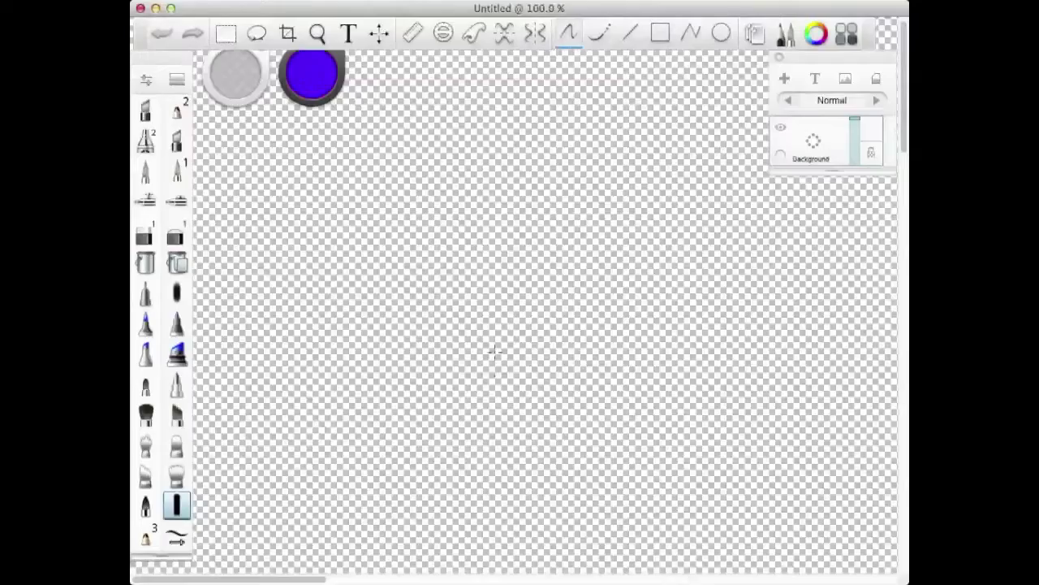
left_click(317, 33)
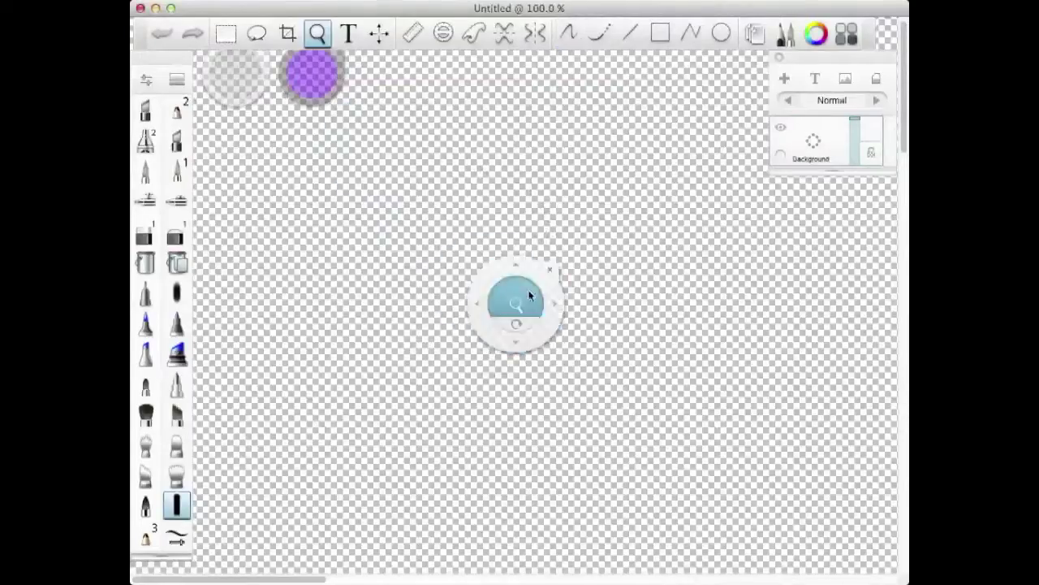
left_click_drag(518, 299, 343, 476)
left_click_drag(585, 337, 402, 265)
key("space")
left_click_drag(487, 329, 399, 376)
key("space")
left_click_drag(479, 370, 381, 238)
key("space")
key("space")
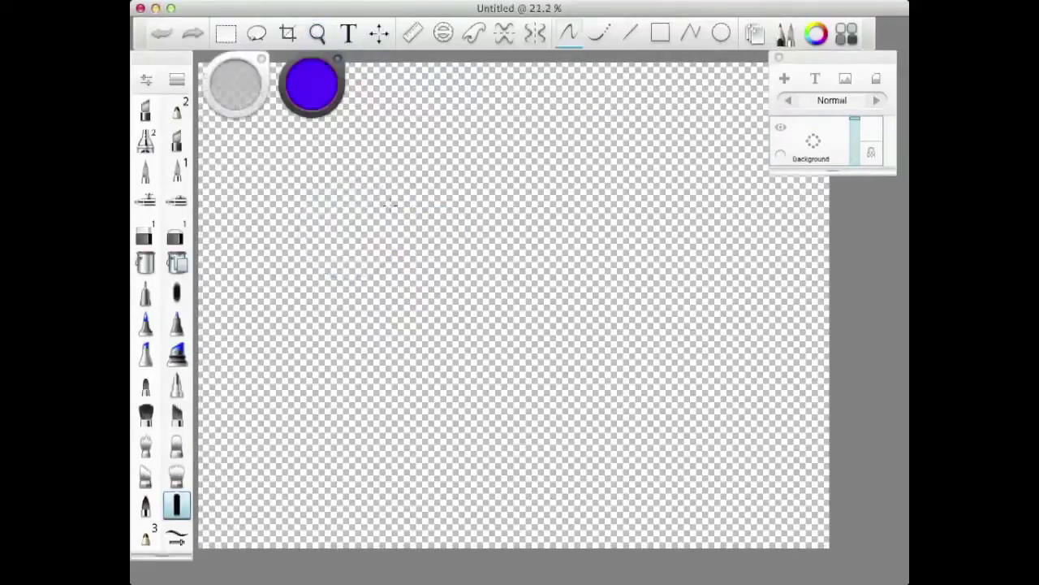
Step: Show the Colors palette below the layers and choose Copic C3 Cool Gray No.3 as the current colour
left_click(817, 32)
left_click_drag(707, 295, 873, 353)
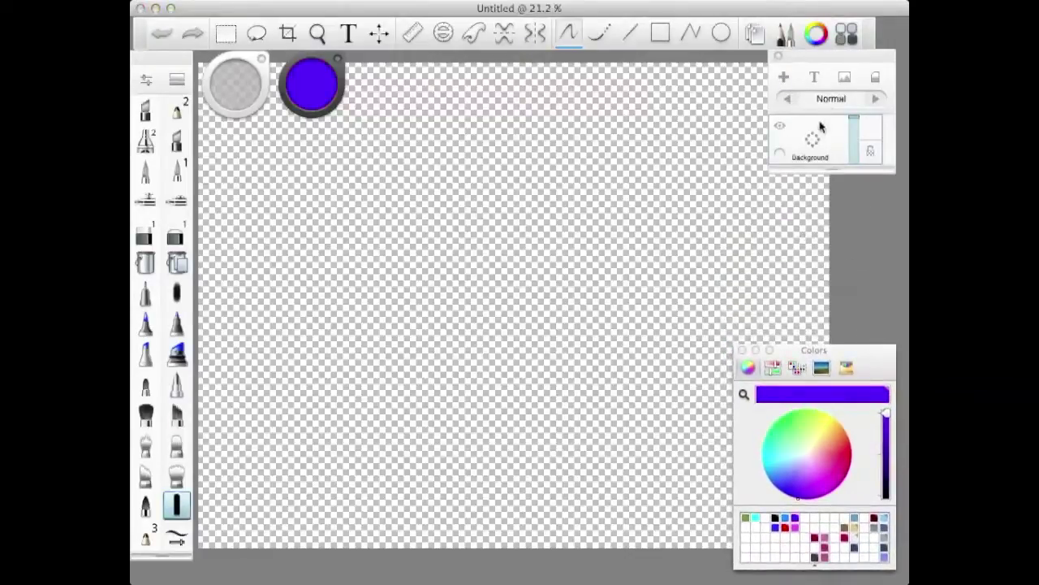
left_click(849, 33)
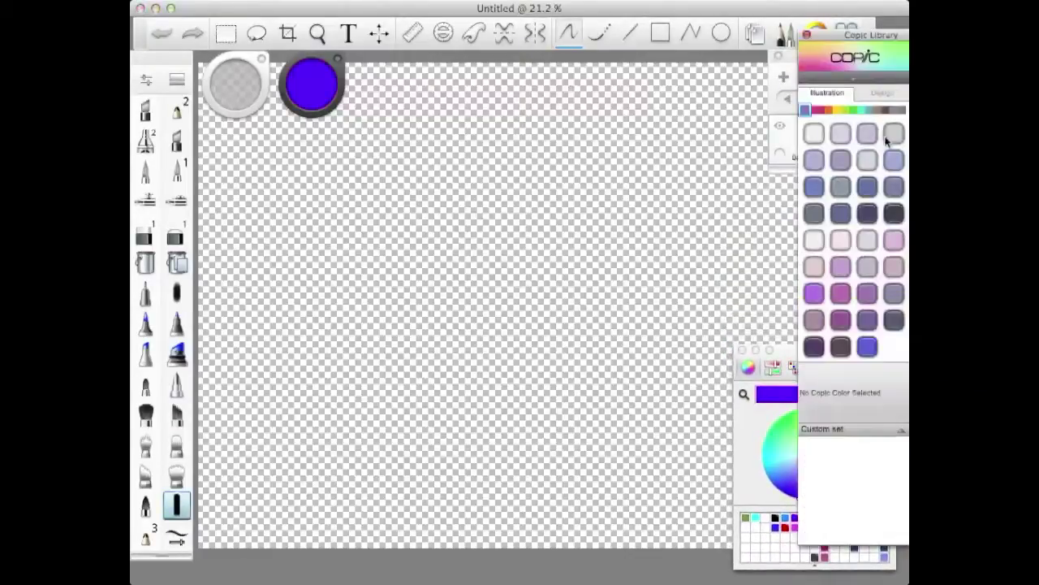
left_click(897, 113)
left_click(814, 161)
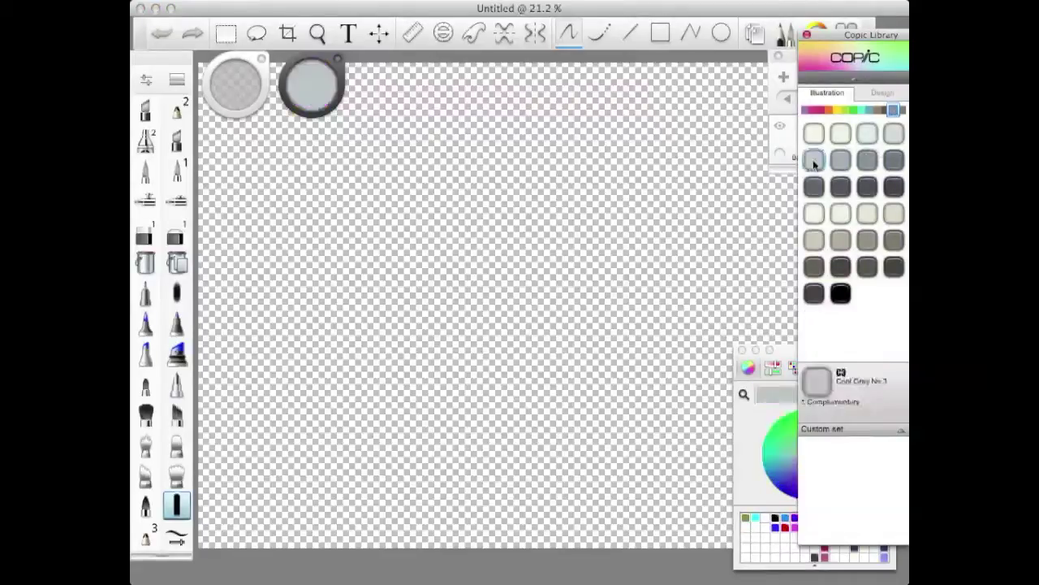
left_click(851, 30)
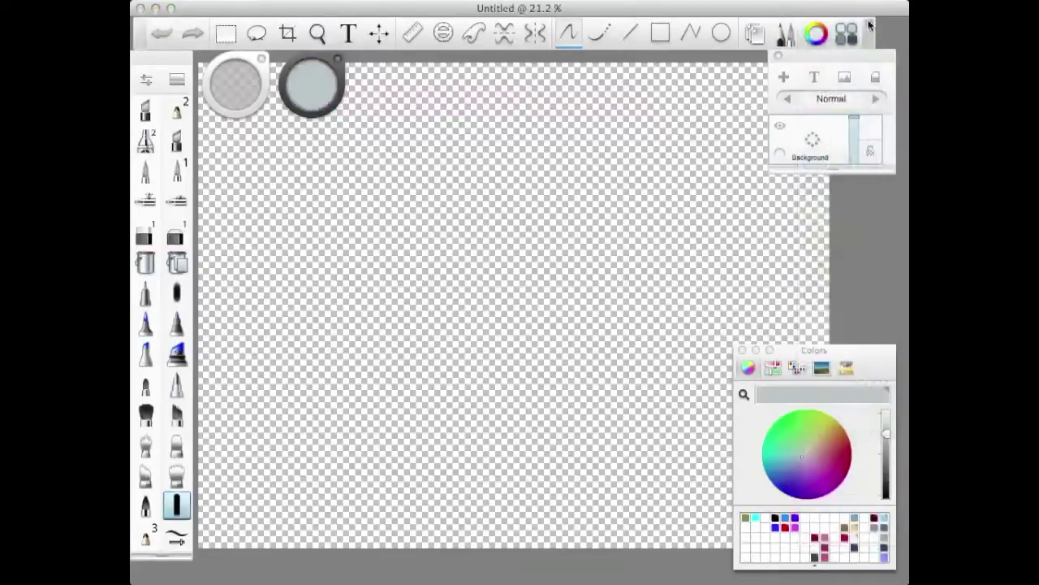
Step: Flood fill the Background layer with the chosen gray and lock it beneath a new empty layer
left_click(158, 266)
left_click(406, 234)
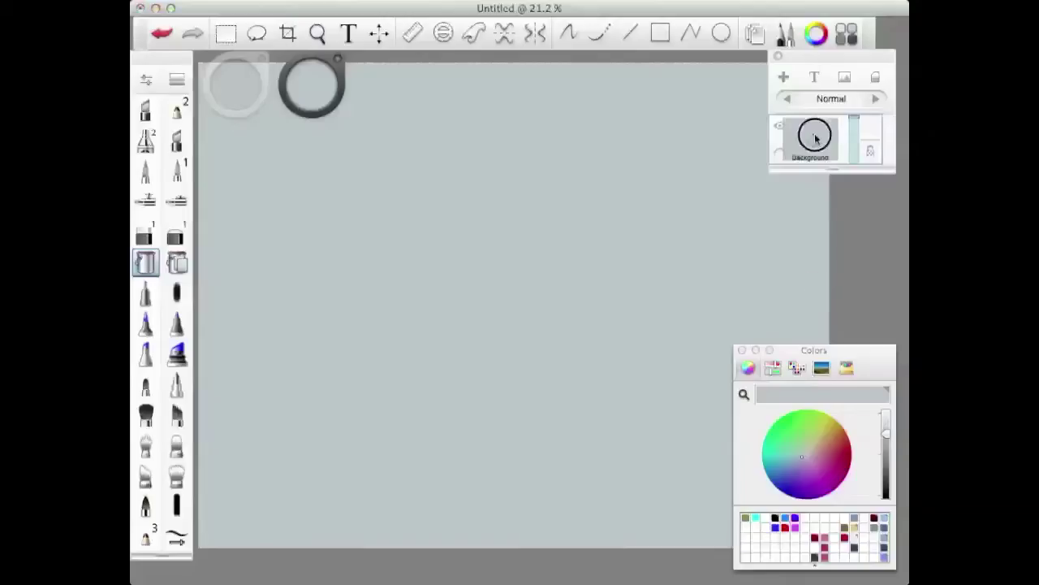
left_click_drag(814, 139, 814, 113)
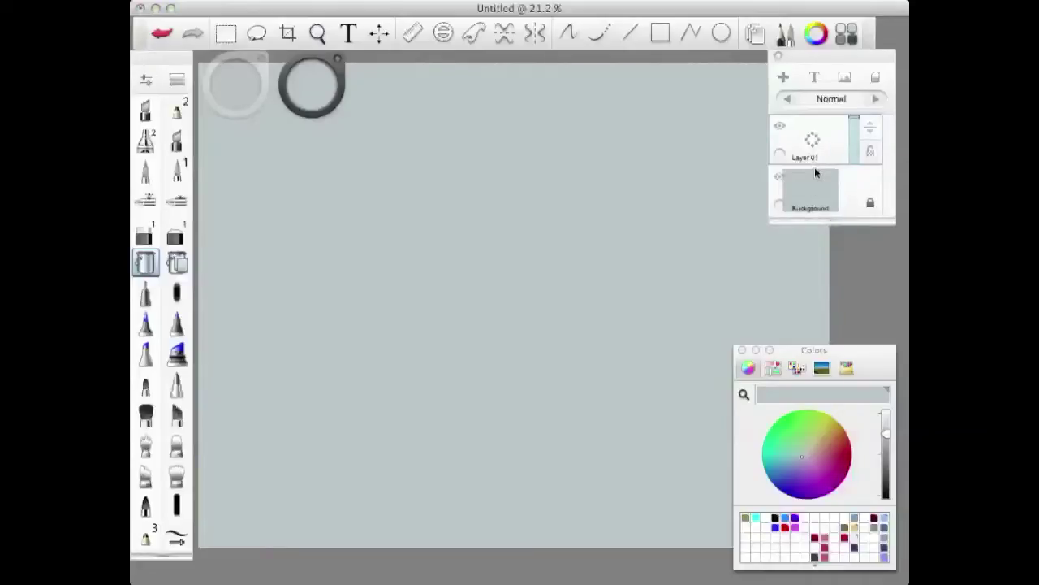
Step: Flood fill Layer 01 with Copic C00 Cool Gray No.00
left_click(848, 35)
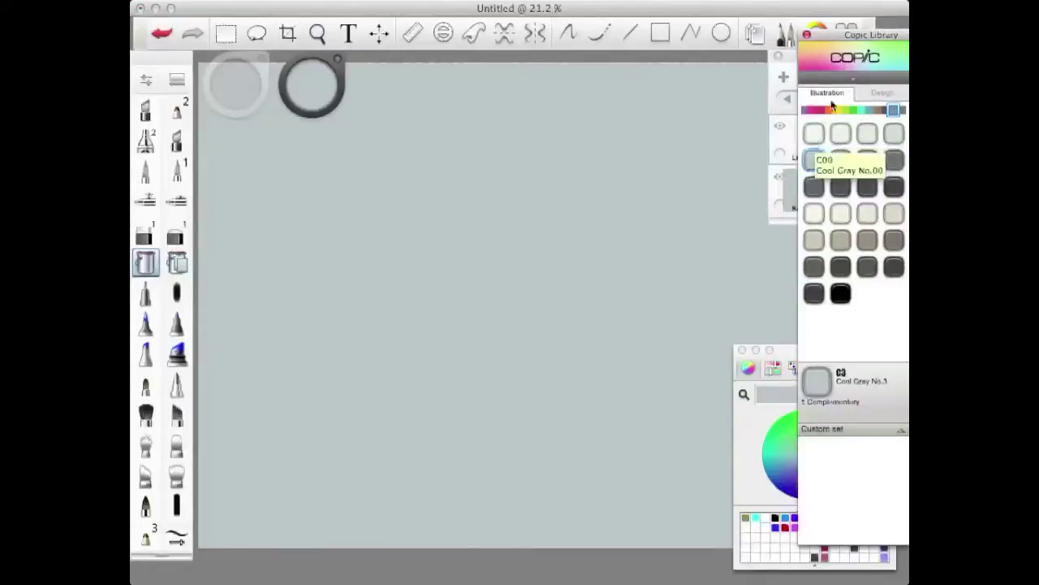
left_click(817, 132)
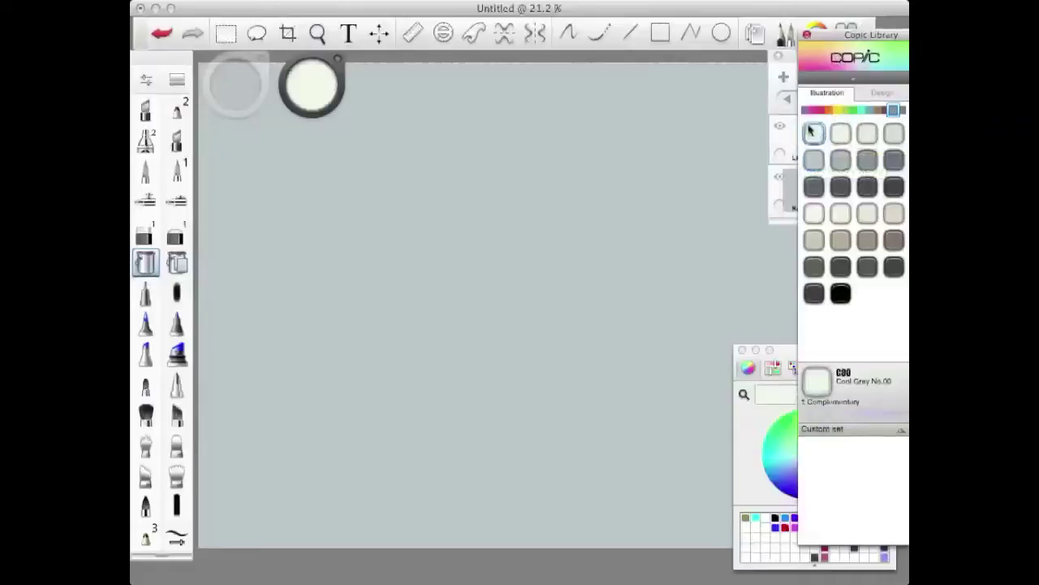
left_click(372, 201)
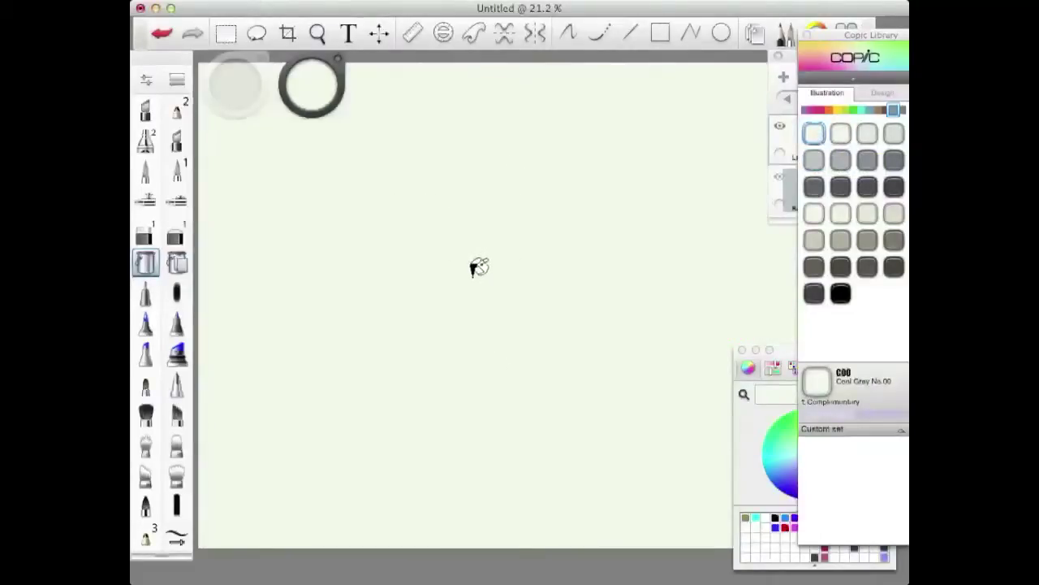
Step: Change the current colour to white and flood fill Layer 01 with it
left_click(319, 94)
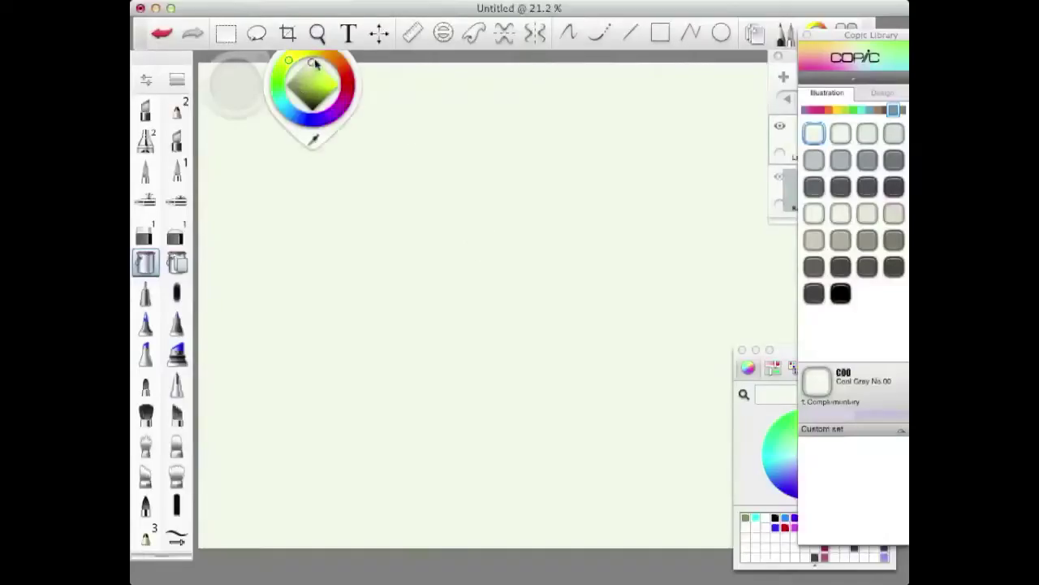
left_click(314, 63)
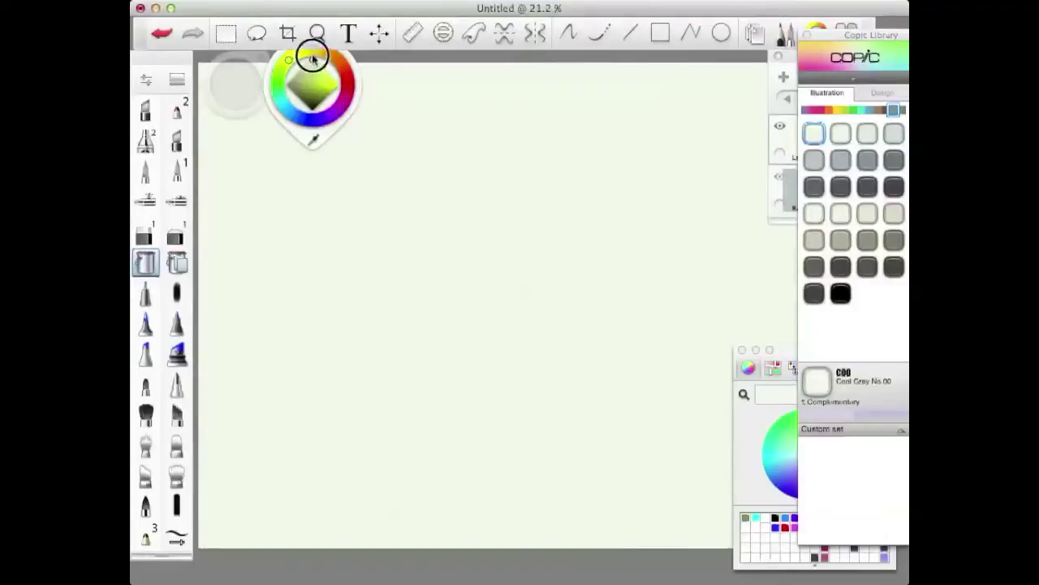
left_click(381, 166)
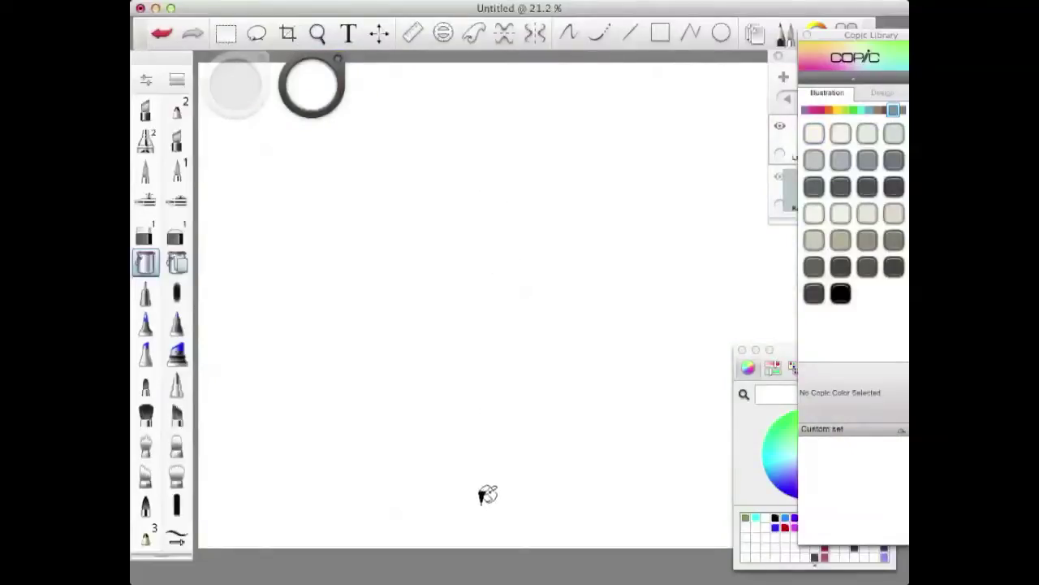
Step: Refill Layer 01 with Copic C00 Cool Gray No.00 and clear the layer's contents
left_click(814, 133)
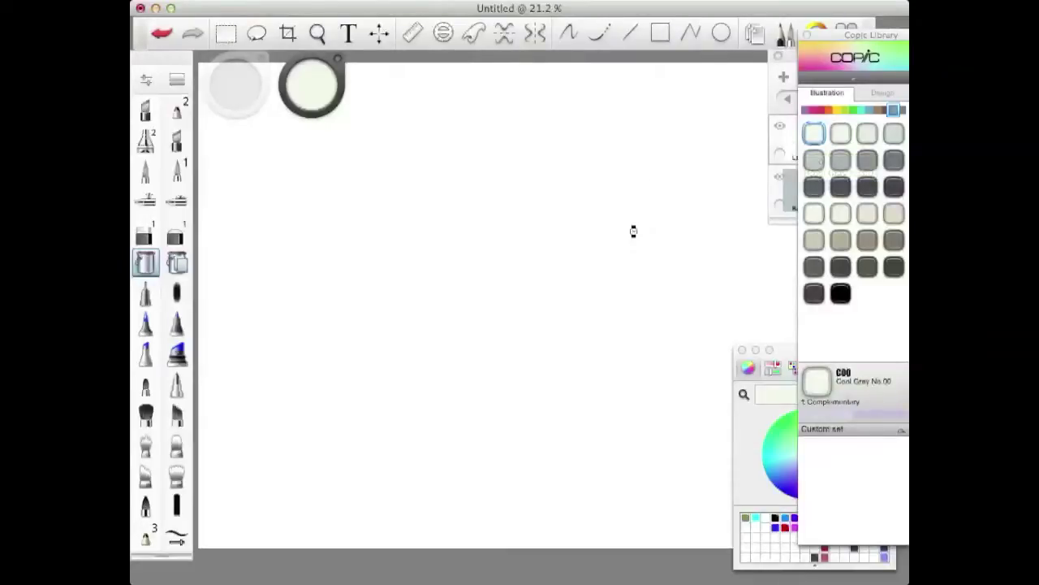
left_click(633, 232)
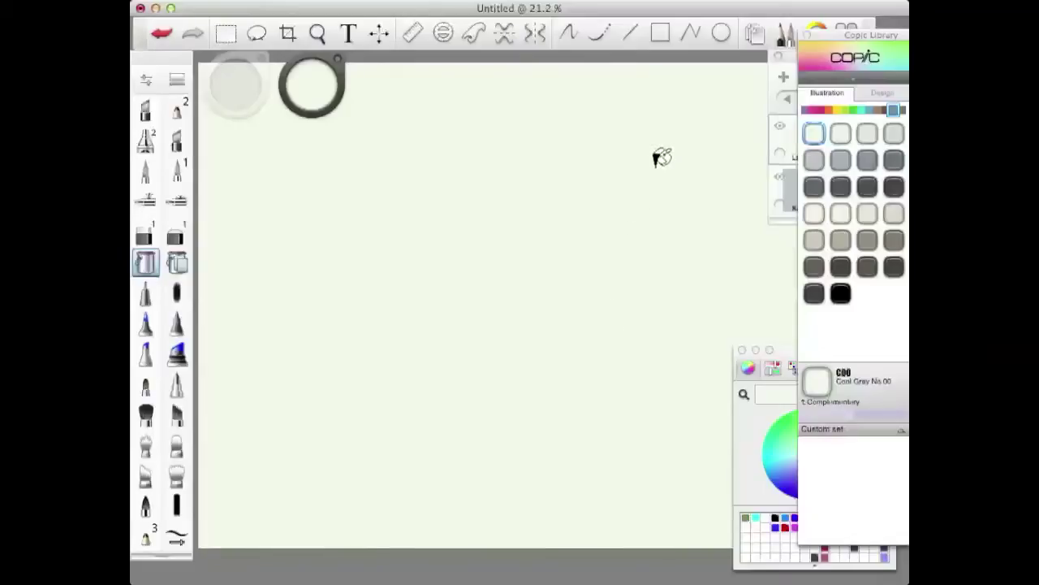
left_click(810, 32)
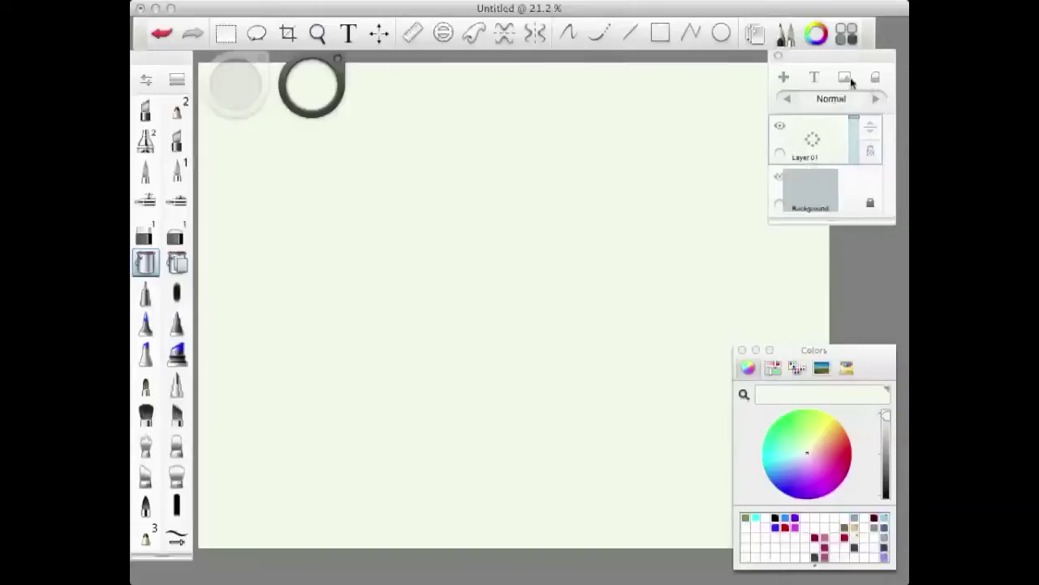
left_click(873, 77)
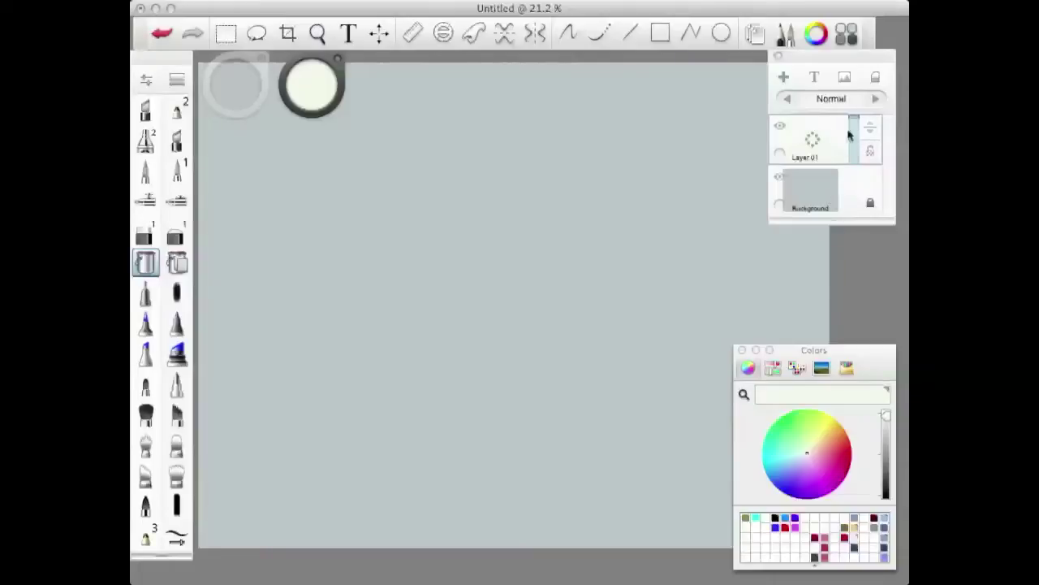
left_click(902, 20)
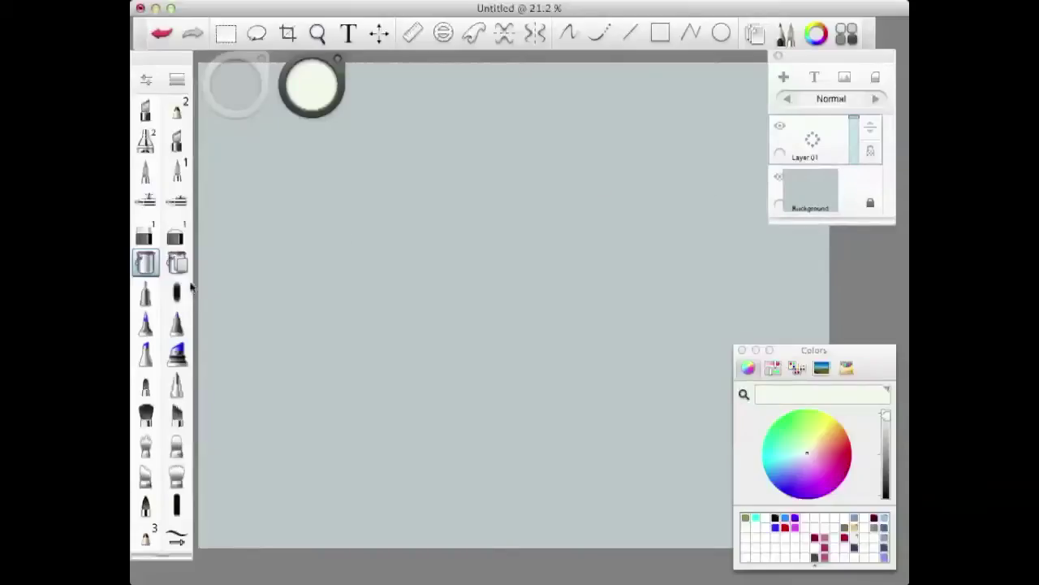
Step: Select the soft-edged round brush and set its colour to the bright blue saved swatch
left_click(178, 292)
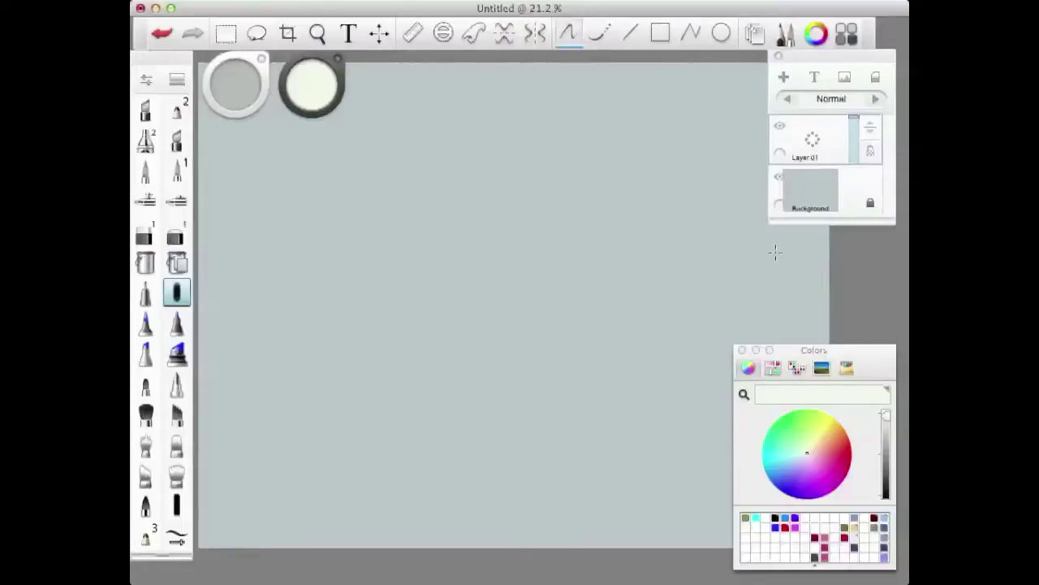
left_click(786, 517)
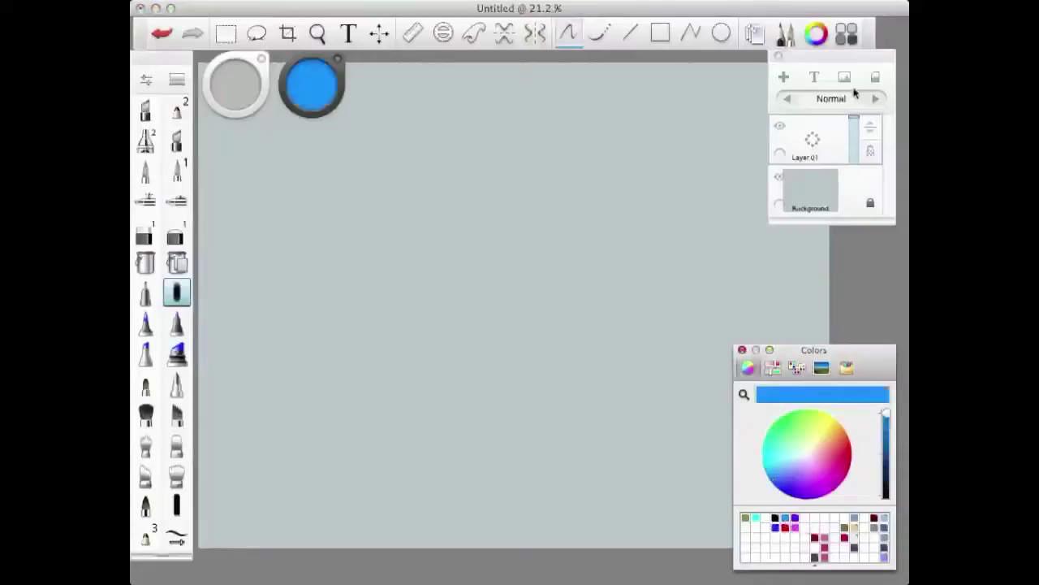
Step: Paint a few diagonal blue test strokes on Layer 01 and undo all of them
left_click(363, 214)
left_click_drag(347, 233, 450, 144)
mouse_move(355, 254)
left_mouse_down()
mouse_move(460, 160)
mouse_move(463, 184)
left_mouse_up()
left_click_drag(377, 274, 455, 197)
key("super+z")
key("super+z")
key("super+z")
key("super+z")
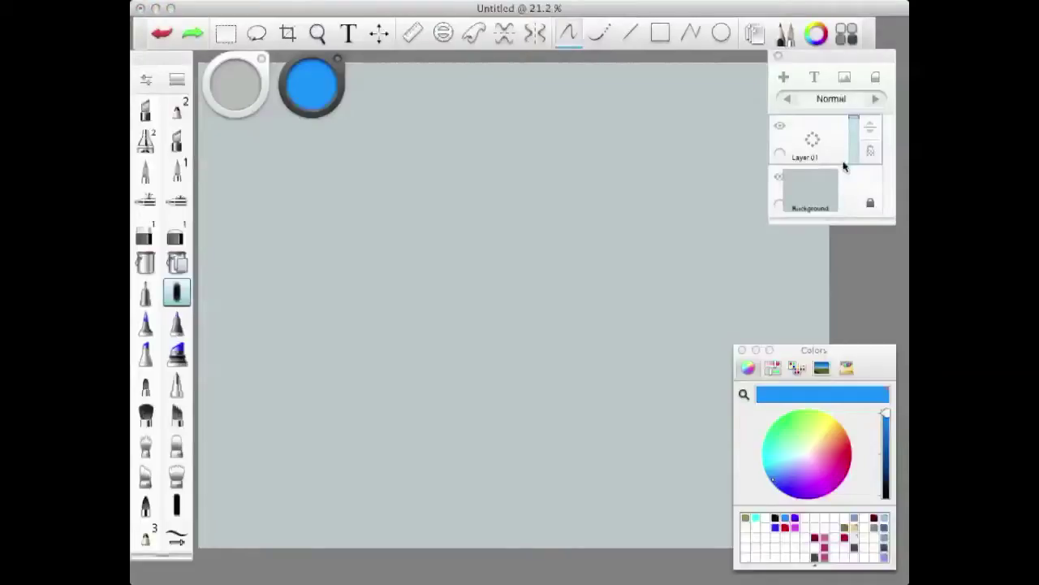
Step: Make the Background layer active and switch back to Layer 01
left_click(843, 196)
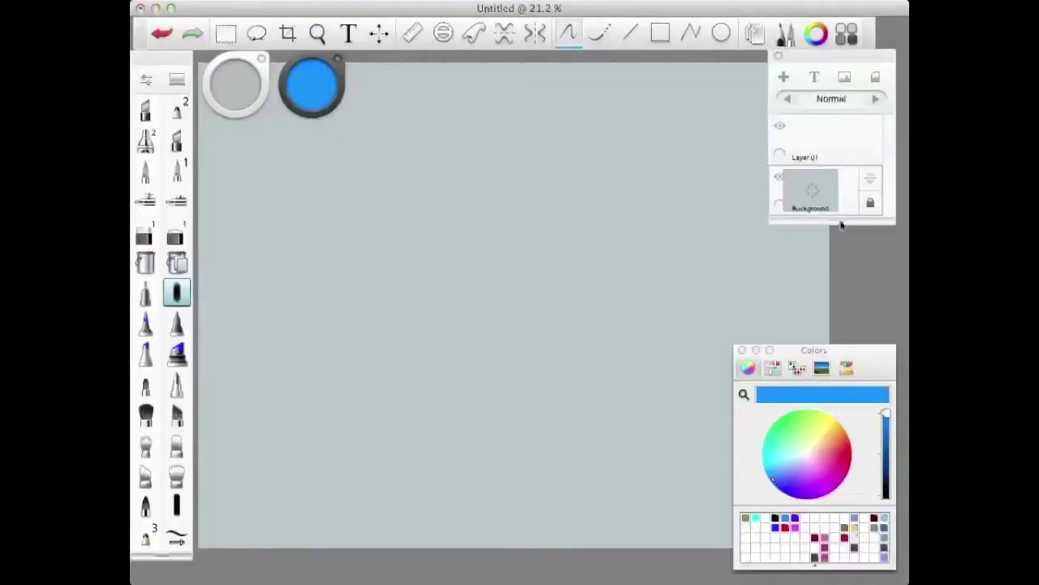
left_click_drag(821, 186, 782, 216)
left_click(834, 139)
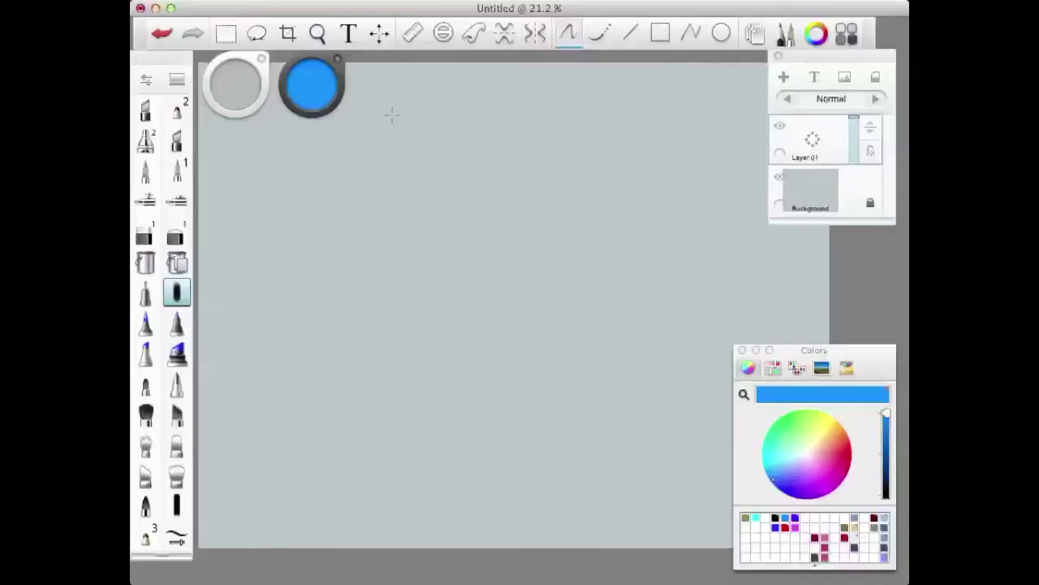
key("Tab")
key("Tab")
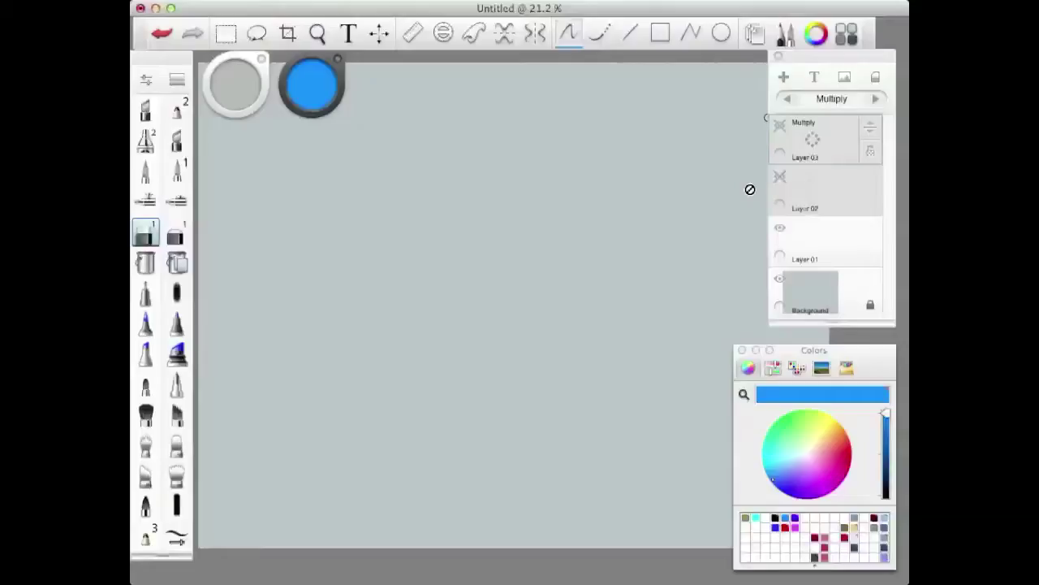
Step: Show Layer 02 with the body-proportion sketches and select the hard-edged round brush for freehand drawing
left_click(779, 178)
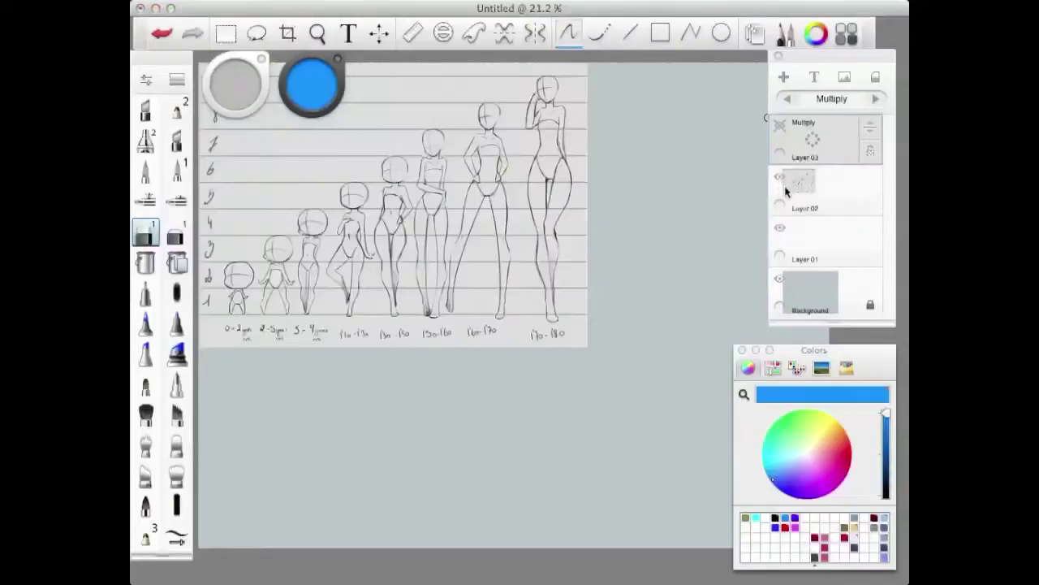
left_click(379, 33)
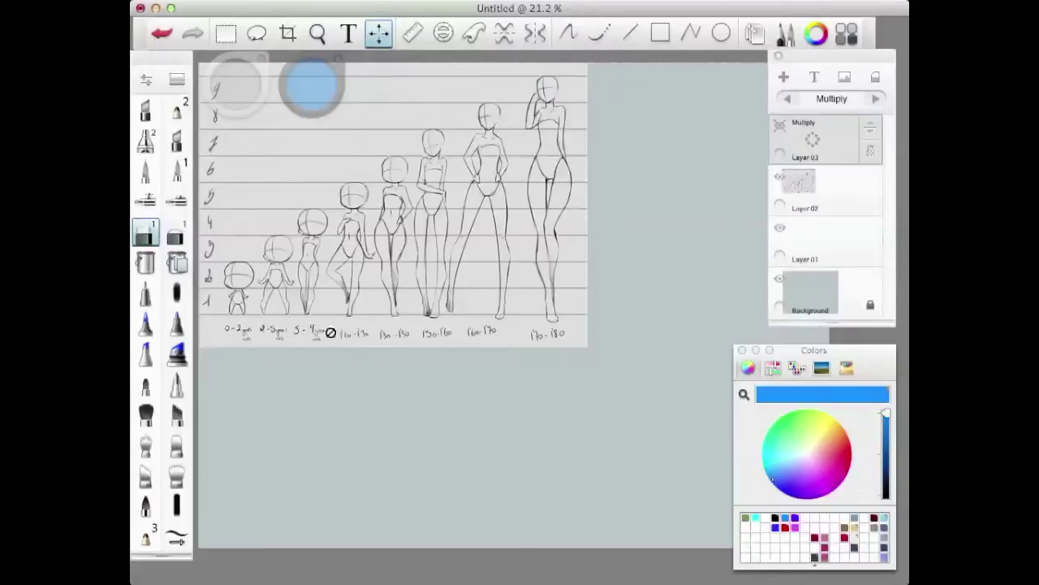
left_click(177, 504)
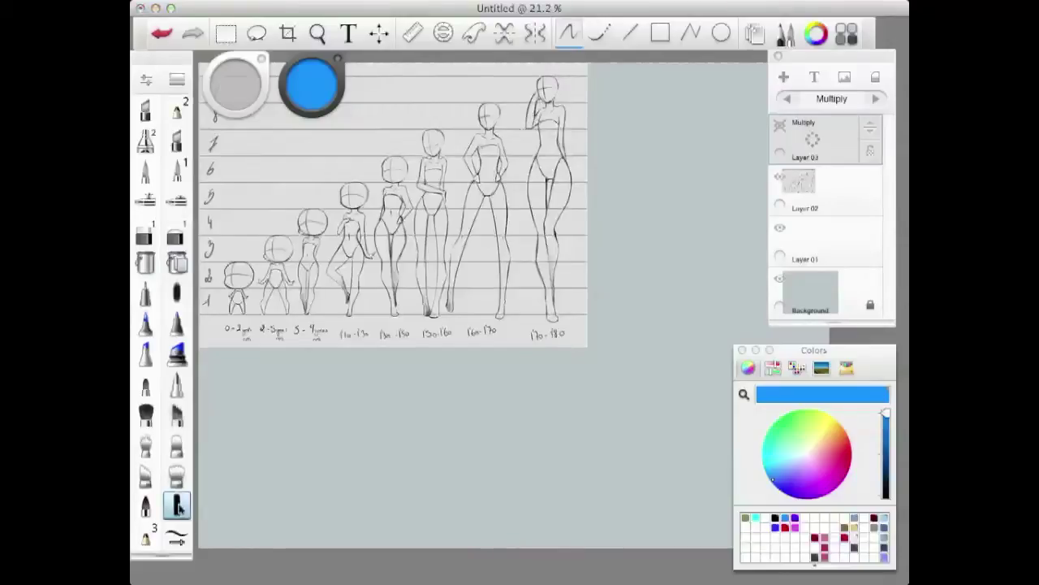
left_click(568, 37)
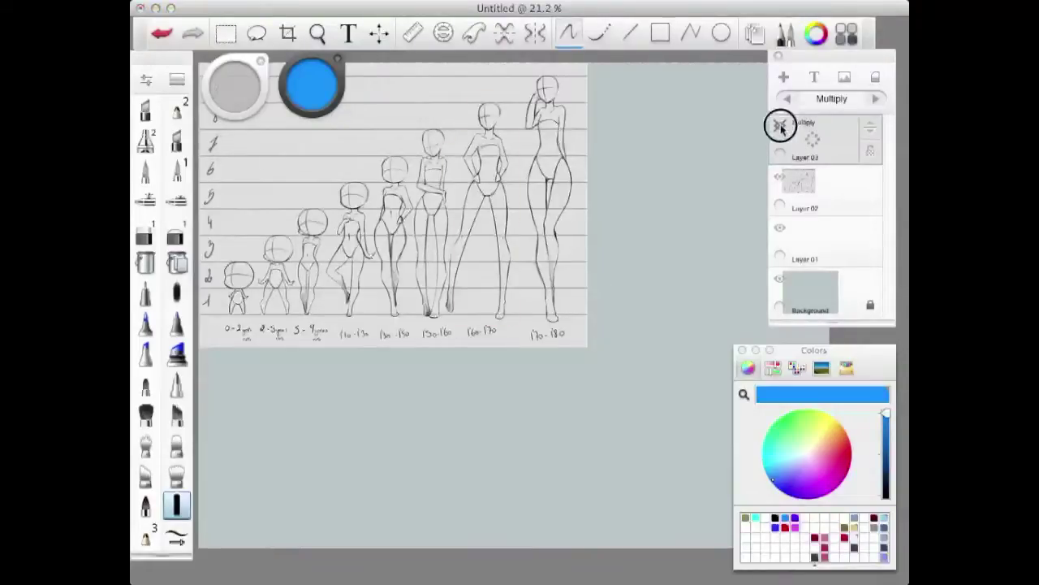
Step: Show Layer 03's photo over the sketches, hide it again, and move Layer 01 to the top of the layer stack
left_click(780, 127)
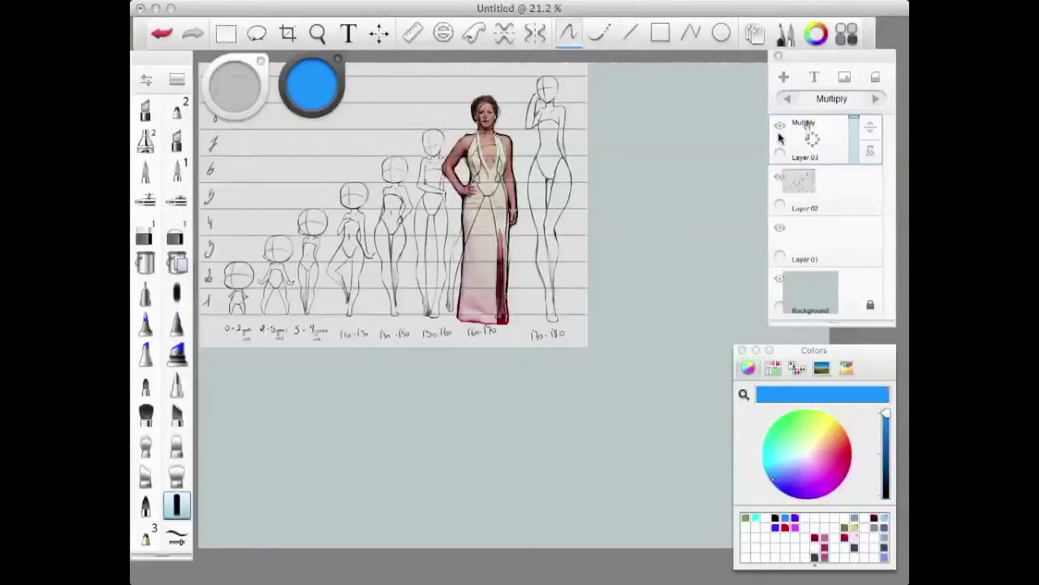
left_click(781, 128)
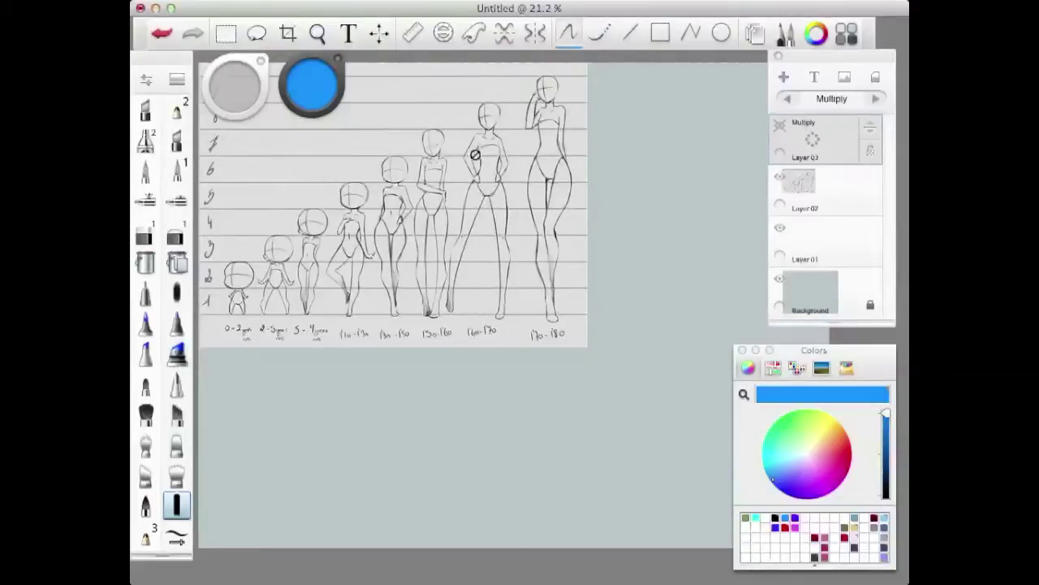
left_click(627, 35)
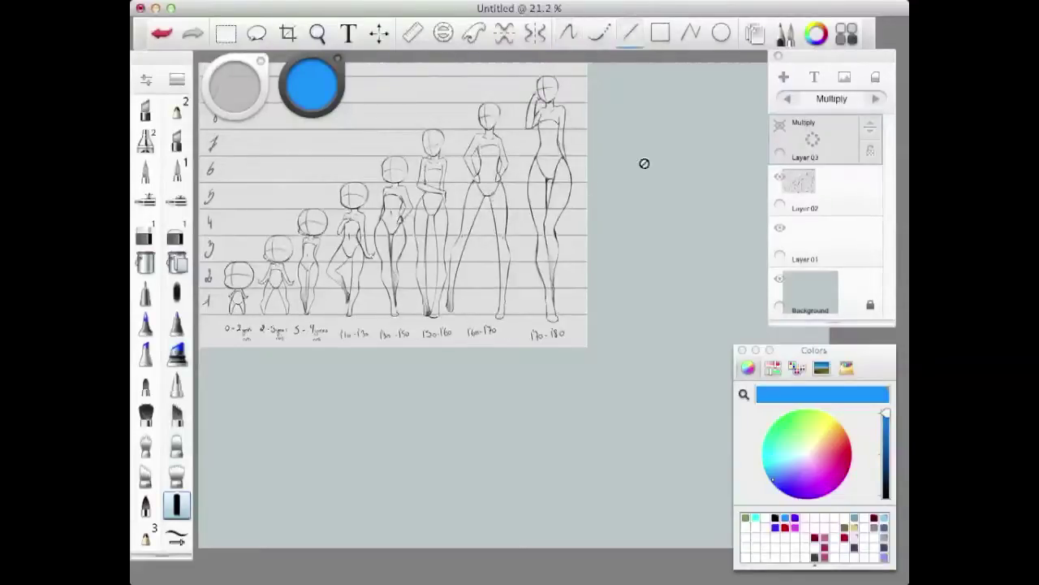
left_click(824, 234)
left_click_drag(868, 229, 858, 125)
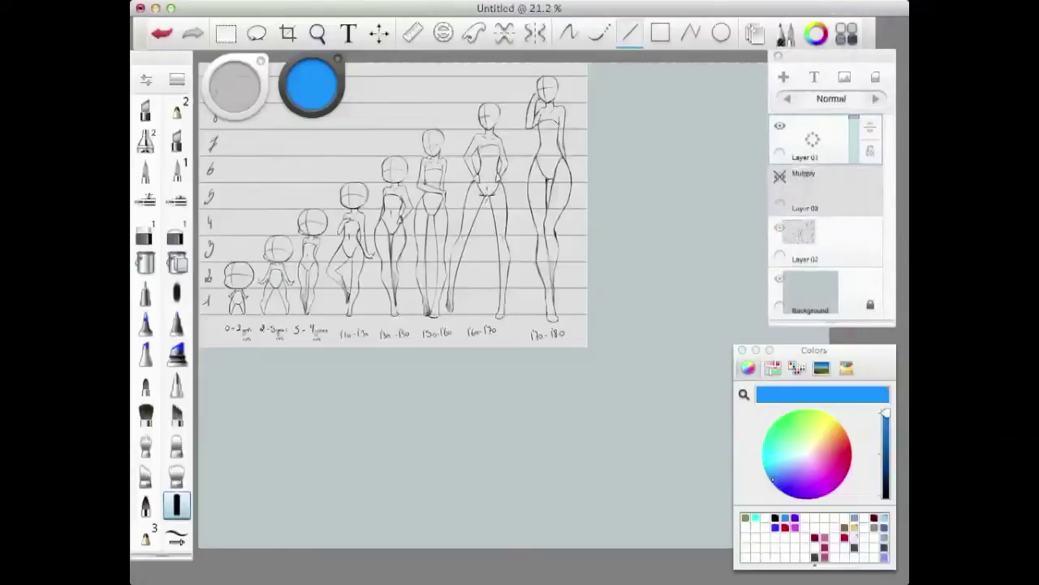
Step: Draw straight guide lines down from the hips and across the ankles of the 160-170 figure, check them against Layer 03, and undo both
left_click_drag(485, 193, 484, 317)
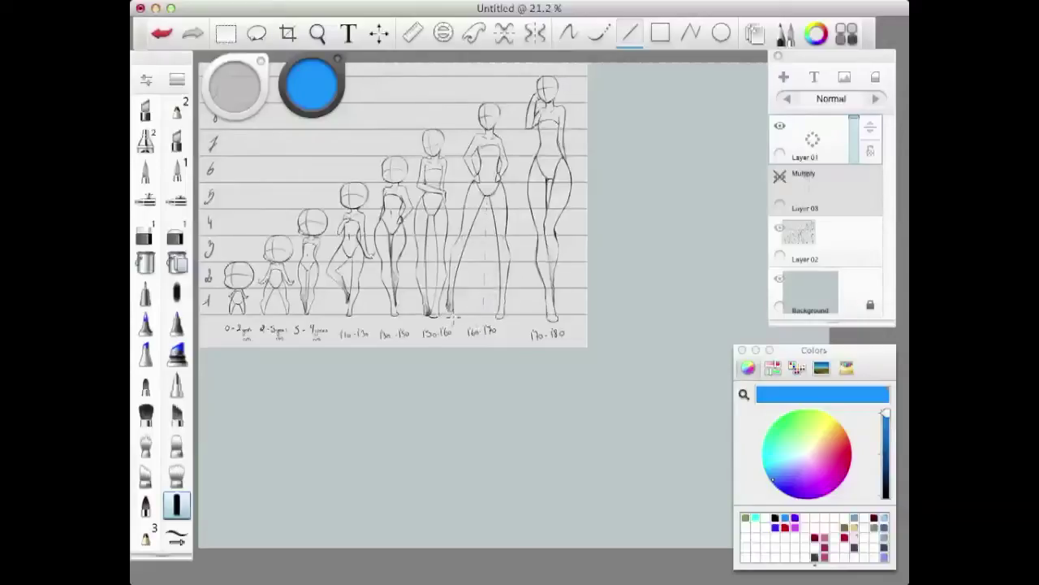
left_click_drag(444, 306, 516, 307)
left_click(780, 178)
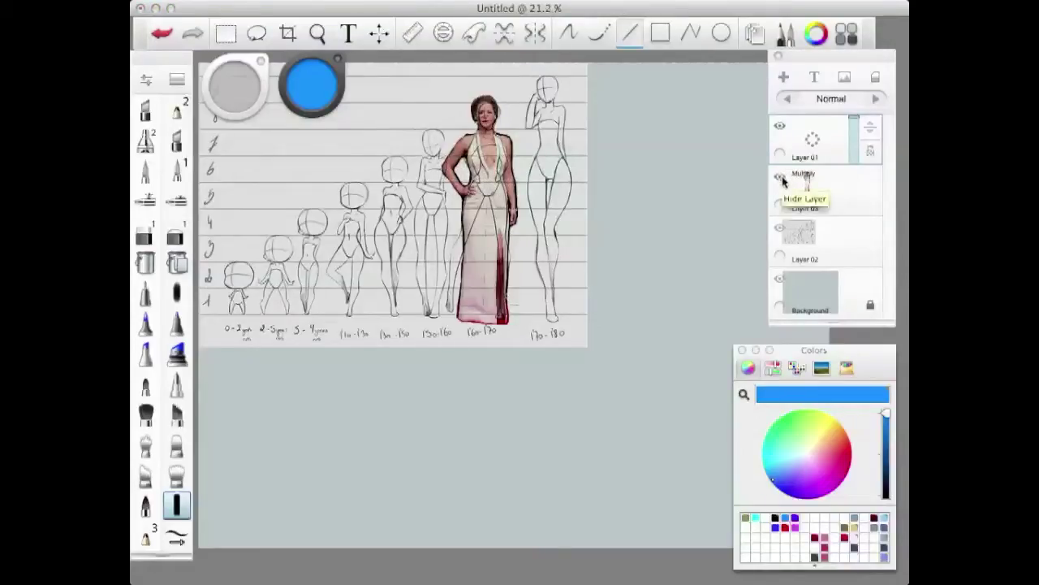
left_click(782, 177)
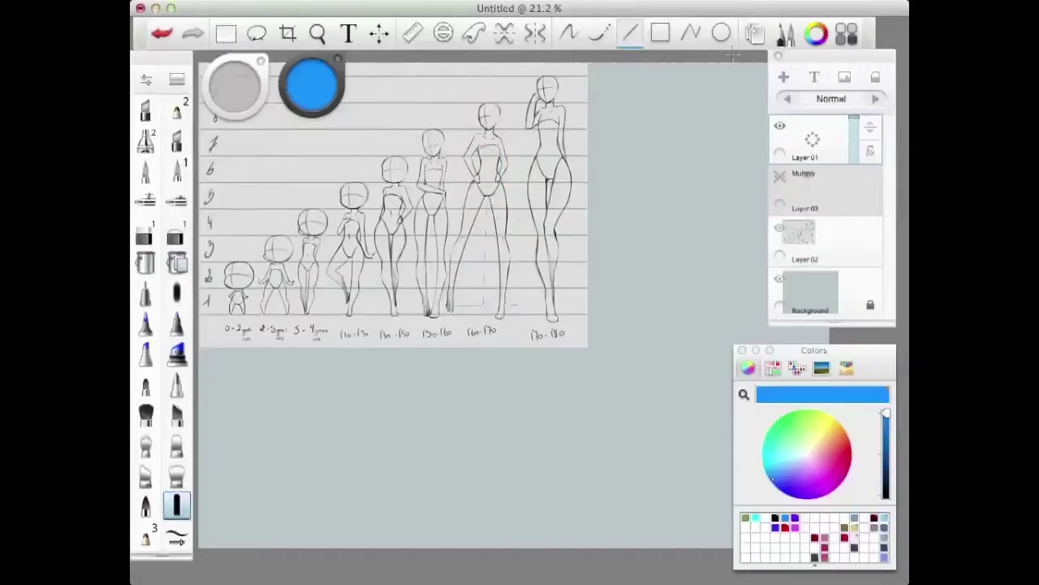
key("super+z")
key("super+z")
Step: Hide Layer 02, lock Layers 02 and 03, and keep Layer 01 active
left_click(836, 123)
left_click(781, 232)
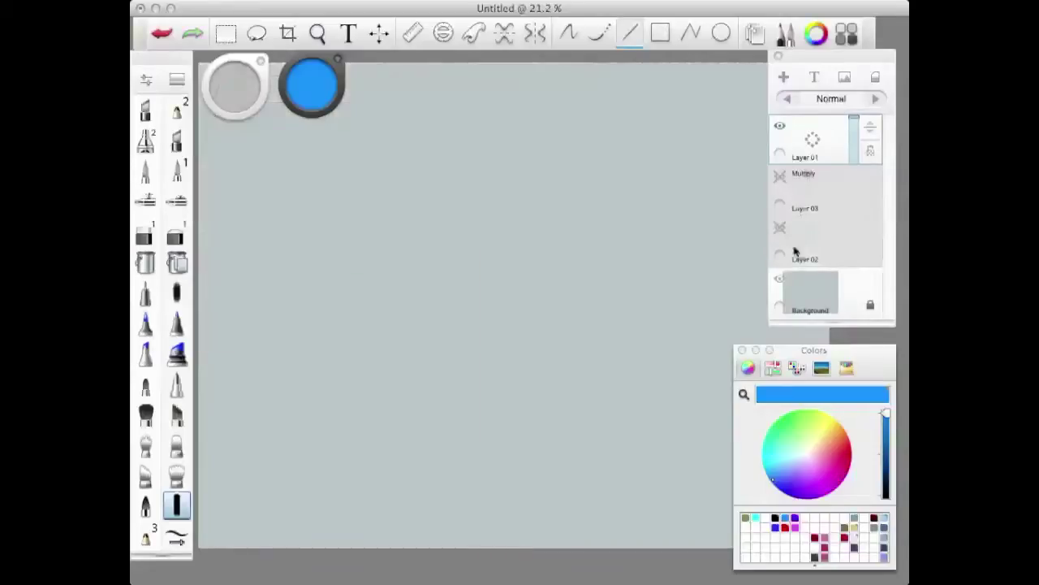
left_click(844, 196)
left_click_drag(822, 190, 793, 257)
left_click(822, 145)
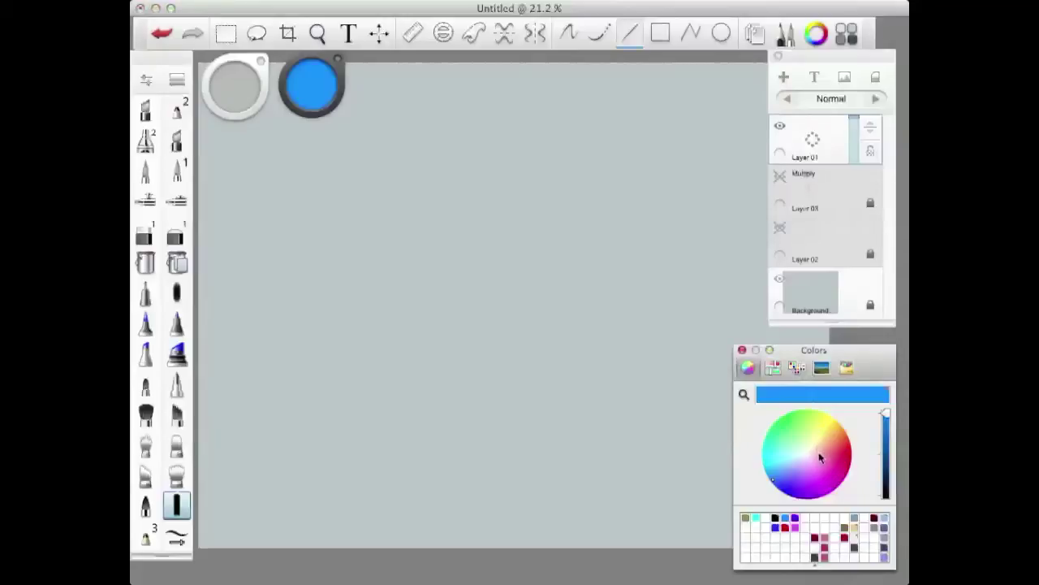
left_click(778, 229)
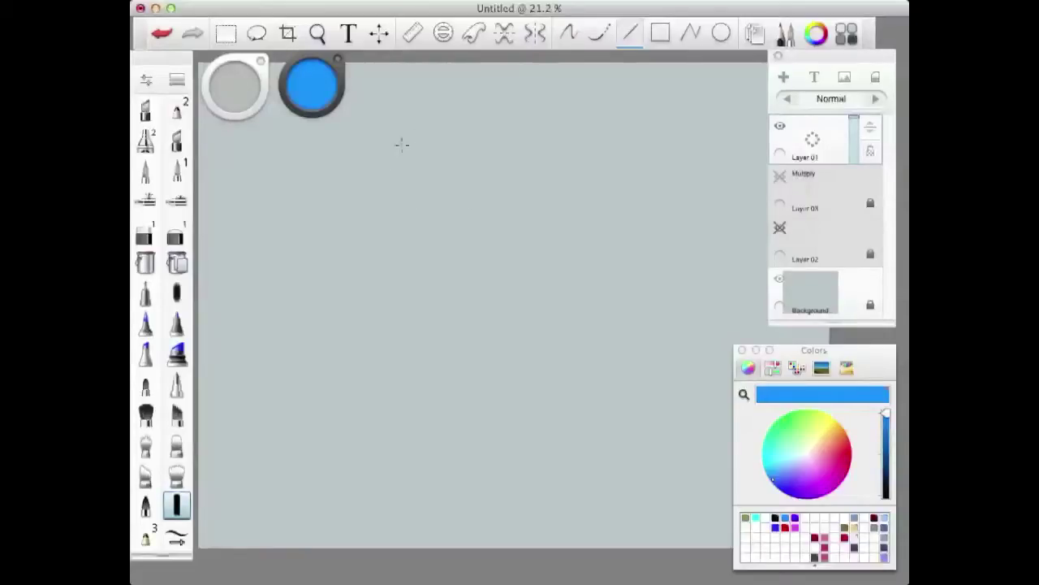
Step: Undo the last line, switch to freehand drawing, and set the brush colour to the violet-blue saved swatch
key("super+z")
left_click(567, 34)
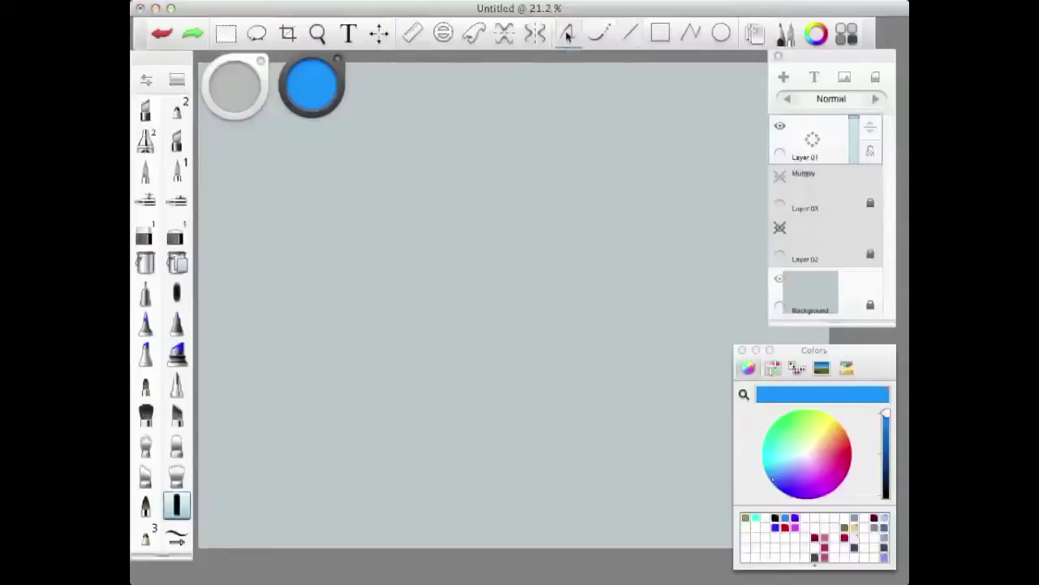
left_click(795, 517)
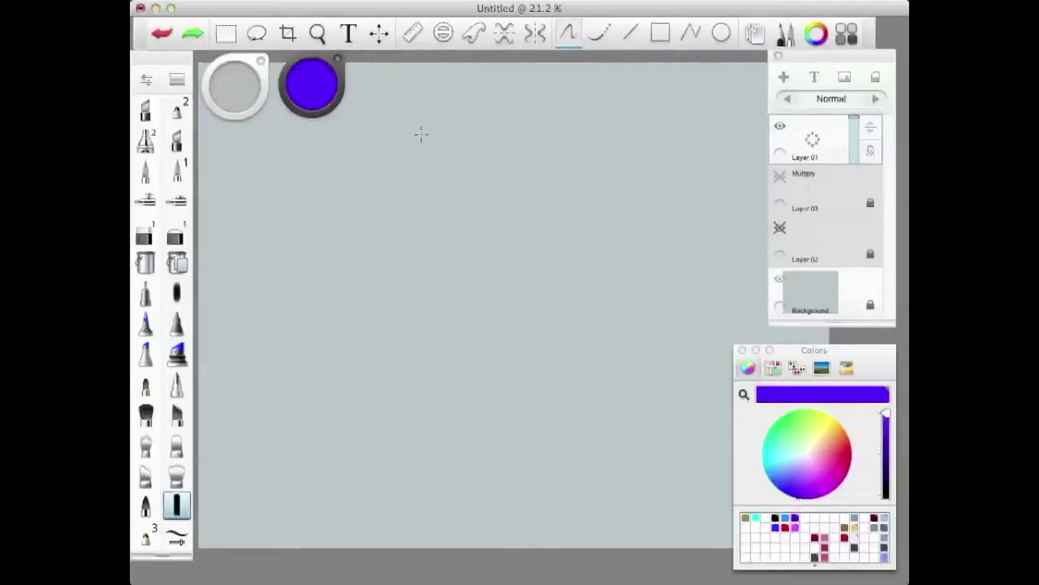
Step: Sketch a freehand curve and foot strokes over the 150-160 figure with Layer 02 shown, and clear Layer 01
mouse_move(415, 132)
left_mouse_down()
mouse_move(395, 153)
mouse_move(414, 188)
mouse_move(436, 167)
left_mouse_up()
left_click(780, 228)
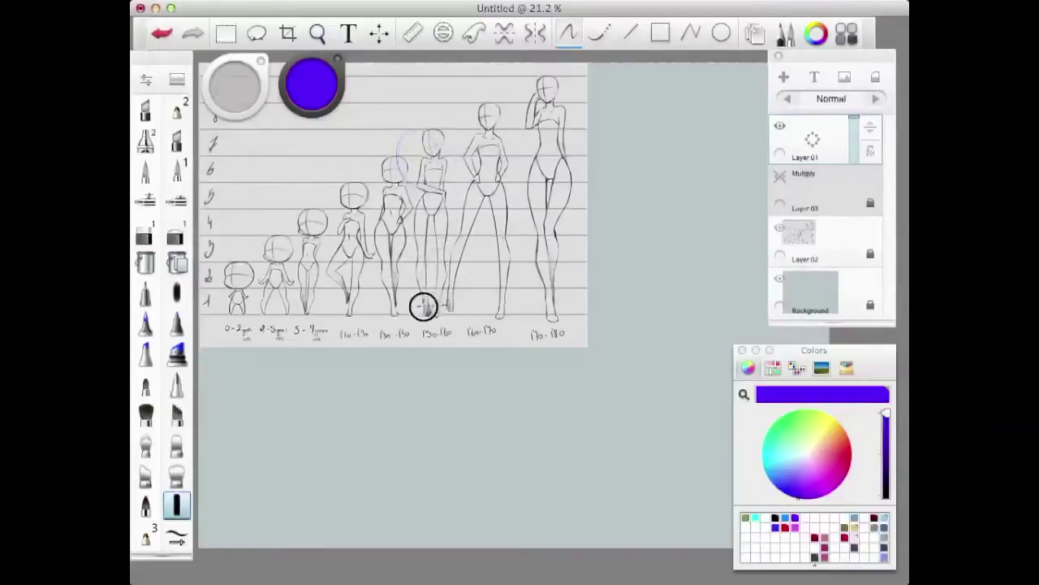
left_click_drag(443, 305, 414, 305)
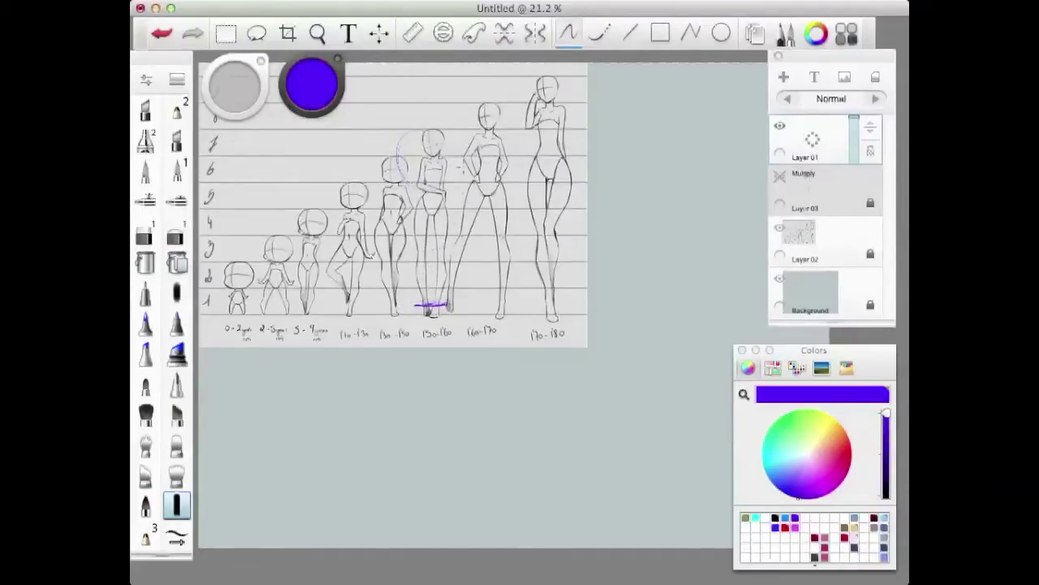
mouse_move(414, 299)
left_mouse_down()
mouse_move(414, 314)
mouse_move(414, 302)
left_mouse_up()
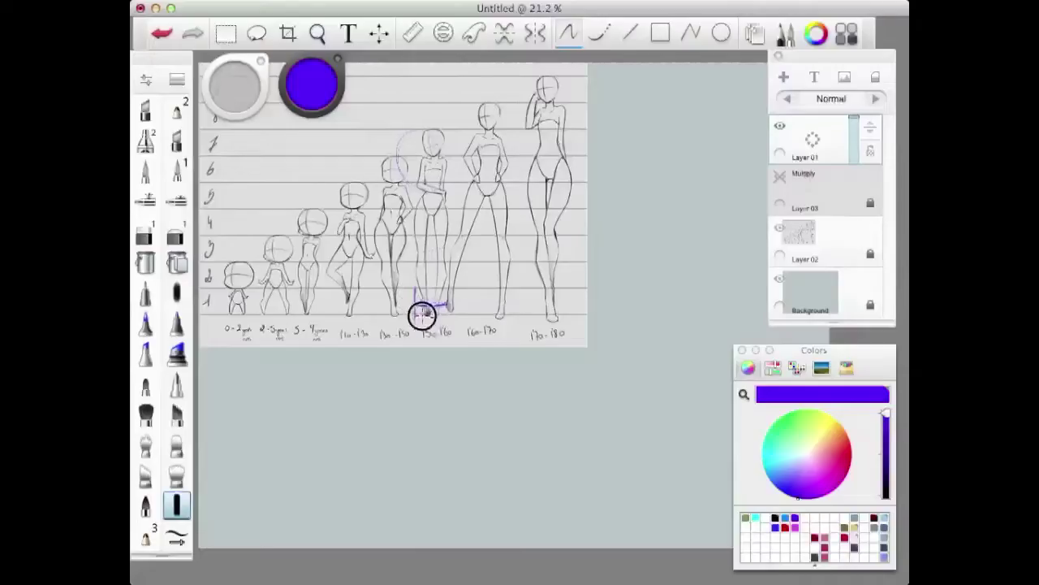
mouse_move(427, 317)
left_mouse_down()
mouse_move(446, 316)
mouse_move(418, 318)
mouse_move(446, 320)
left_mouse_up()
left_click(874, 79)
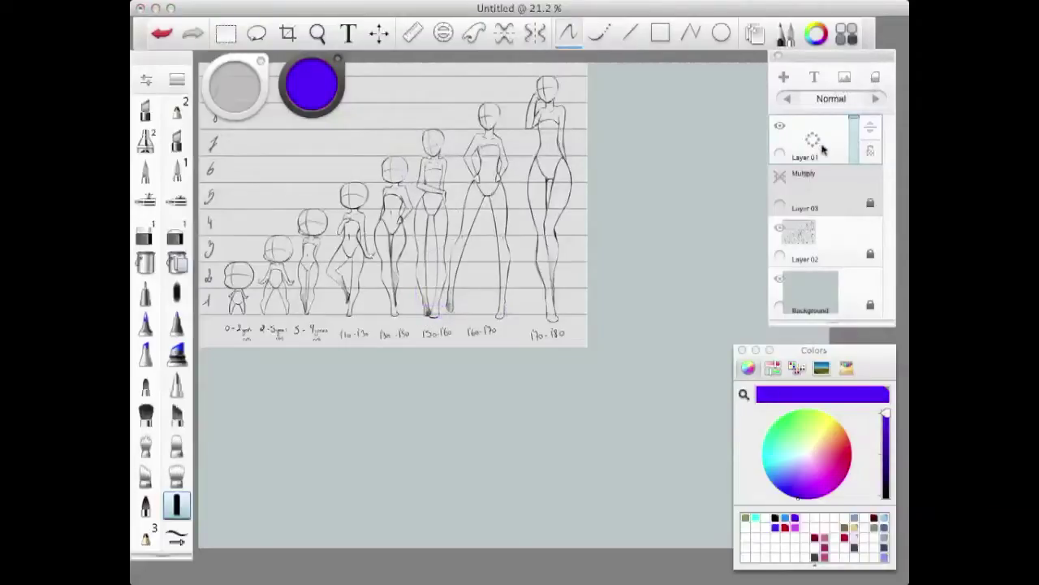
Step: Toggle the interface off and on with Layer 02 hidden, select the soft-edged round brush, and show Layer 02 again
left_click(780, 228)
key("Tab")
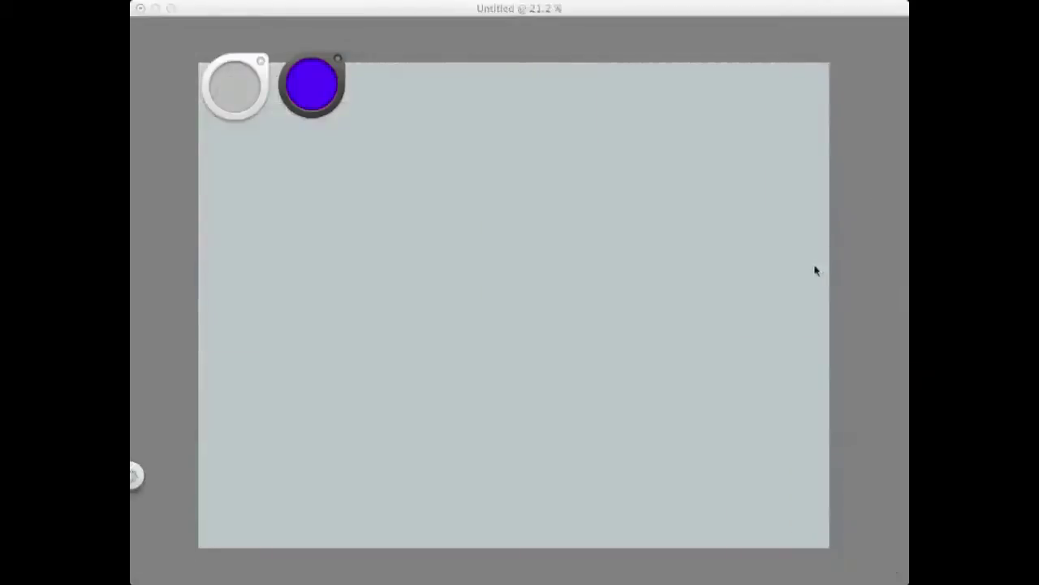
key("Tab")
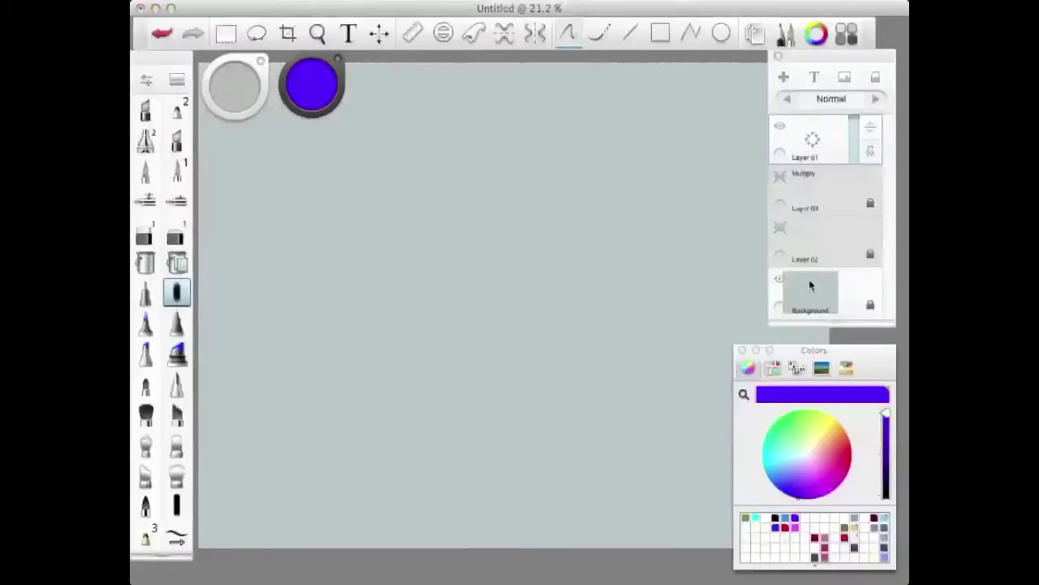
left_click(780, 228)
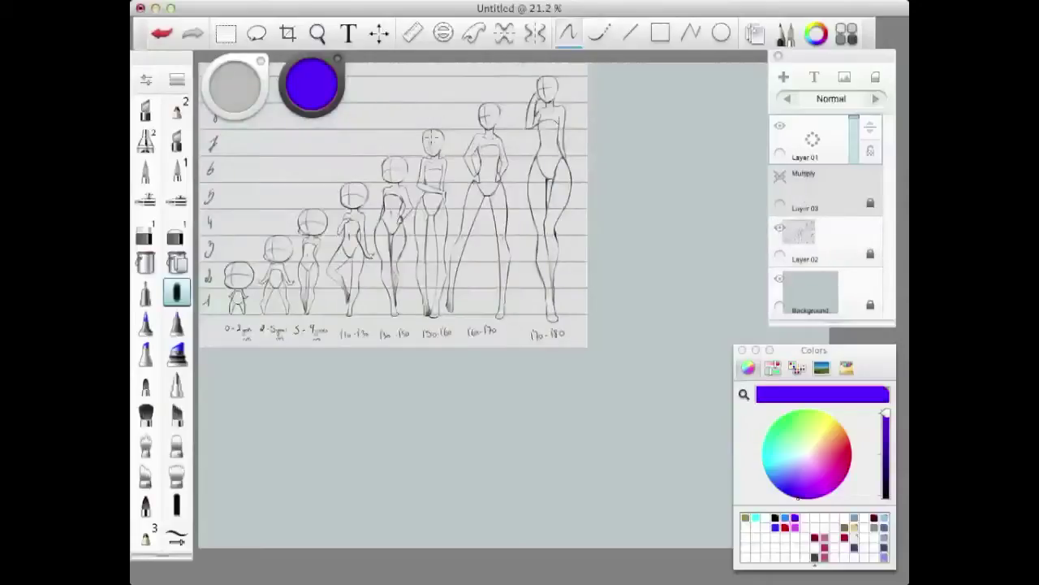
Step: Try strokes on the 150-160 figure's head, undo them, and sketch a small violet-blue figure beside the reference chart
left_click_drag(418, 152, 431, 161)
key("super+z")
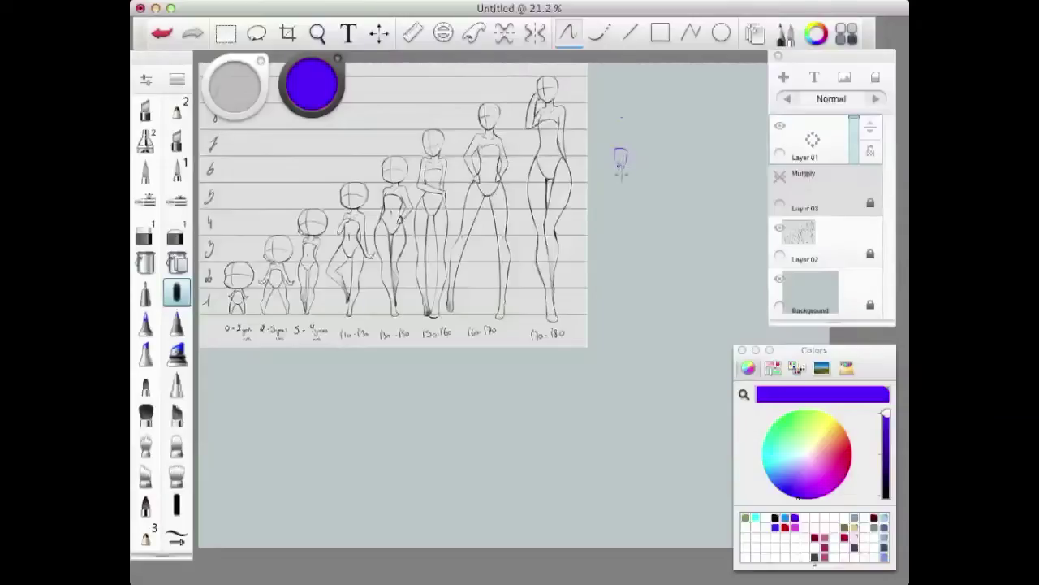
mouse_move(620, 180)
left_mouse_down()
mouse_move(622, 192)
mouse_move(631, 180)
mouse_move(620, 195)
mouse_move(631, 186)
mouse_move(625, 242)
left_mouse_up()
mouse_move(620, 198)
left_mouse_down()
mouse_move(618, 225)
mouse_move(640, 237)
left_mouse_up()
Step: Try enlarging the small figure sketch to 400%, undo the enlargement, and clear Layer 01
left_click(379, 33)
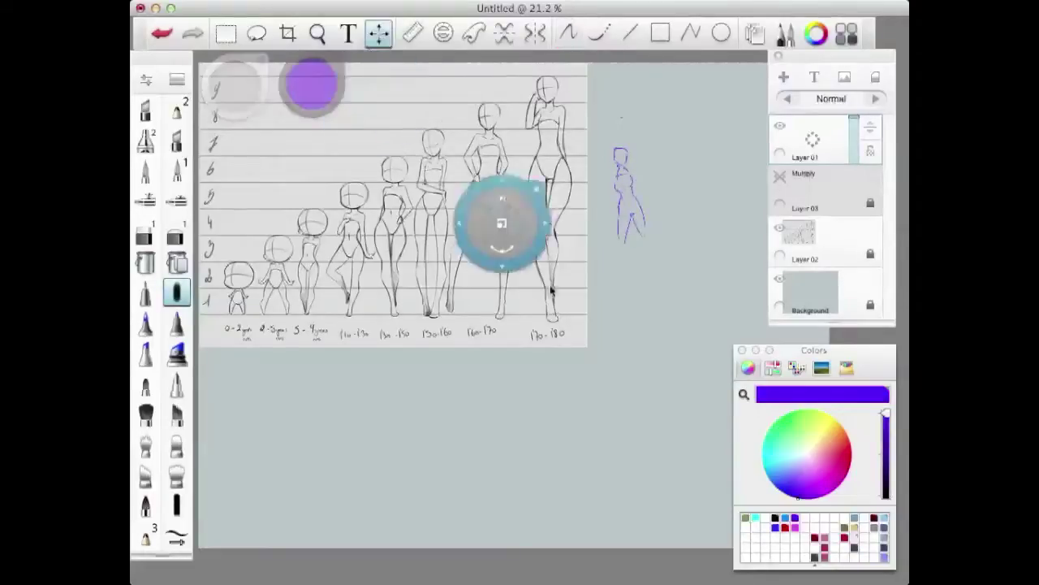
left_click_drag(602, 334, 664, 309)
scroll(663, 307, "up", 4)
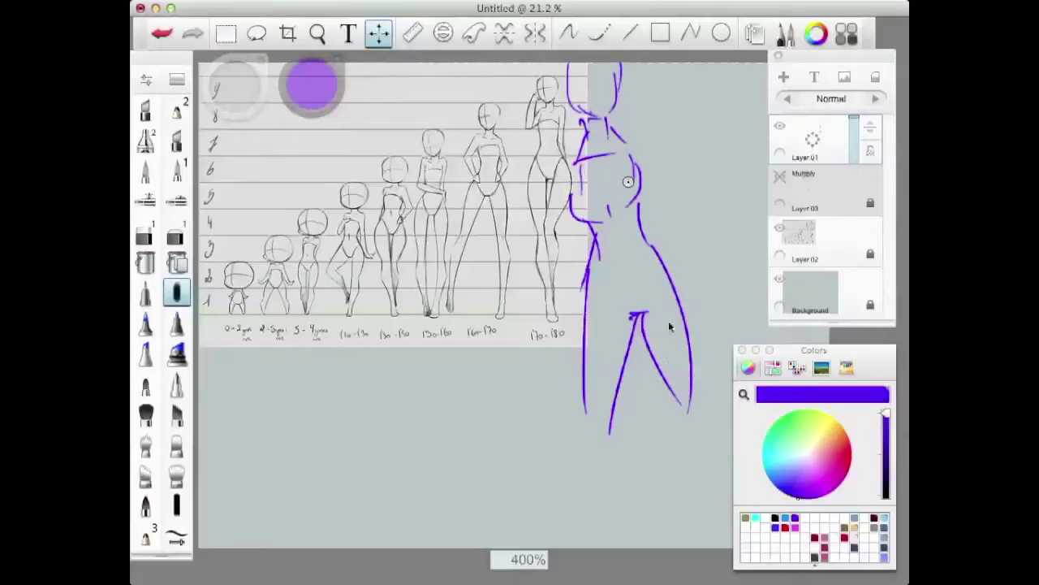
key("space")
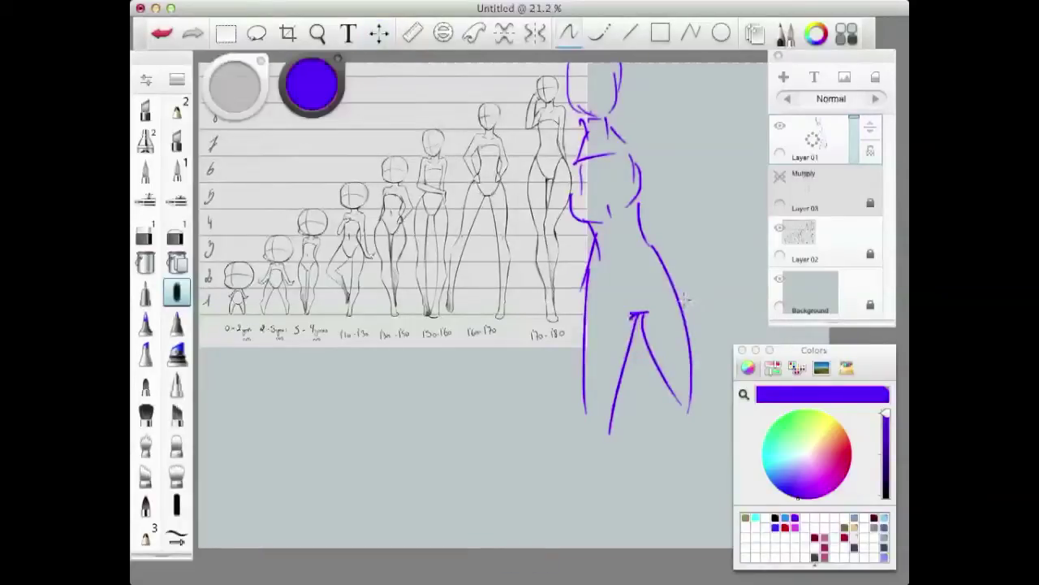
key("v")
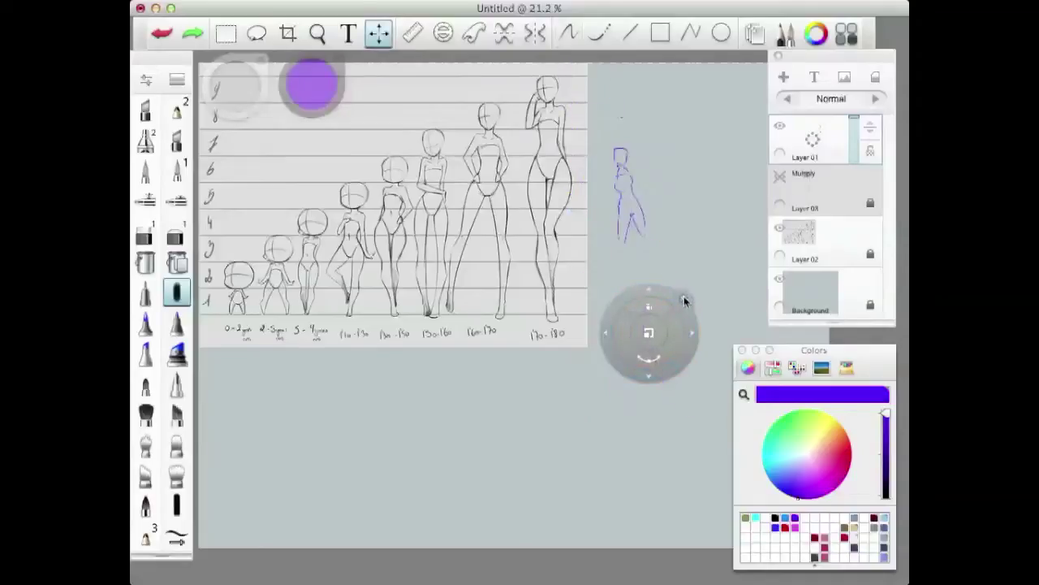
left_click(684, 298)
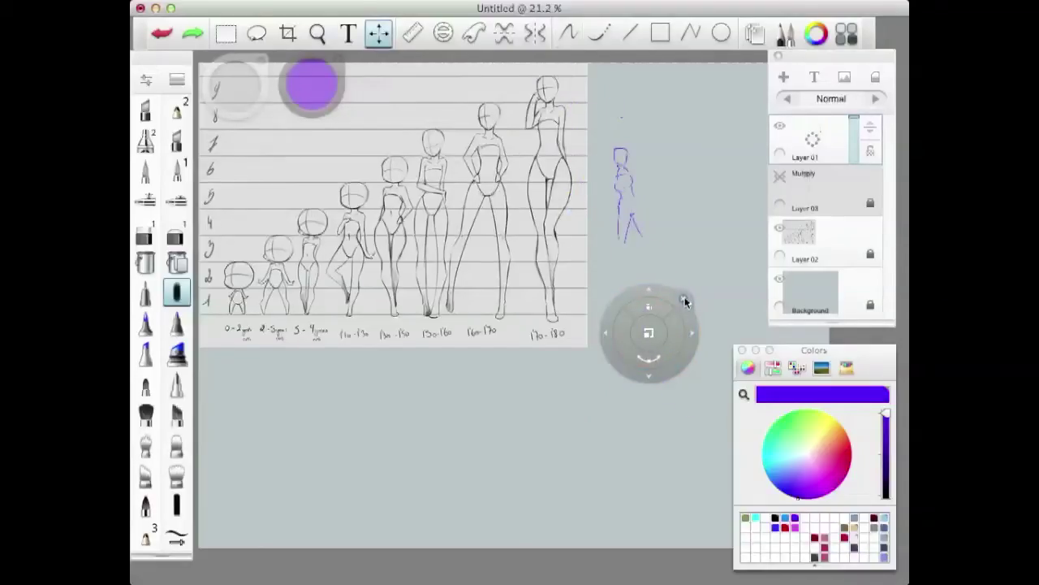
left_click(875, 78)
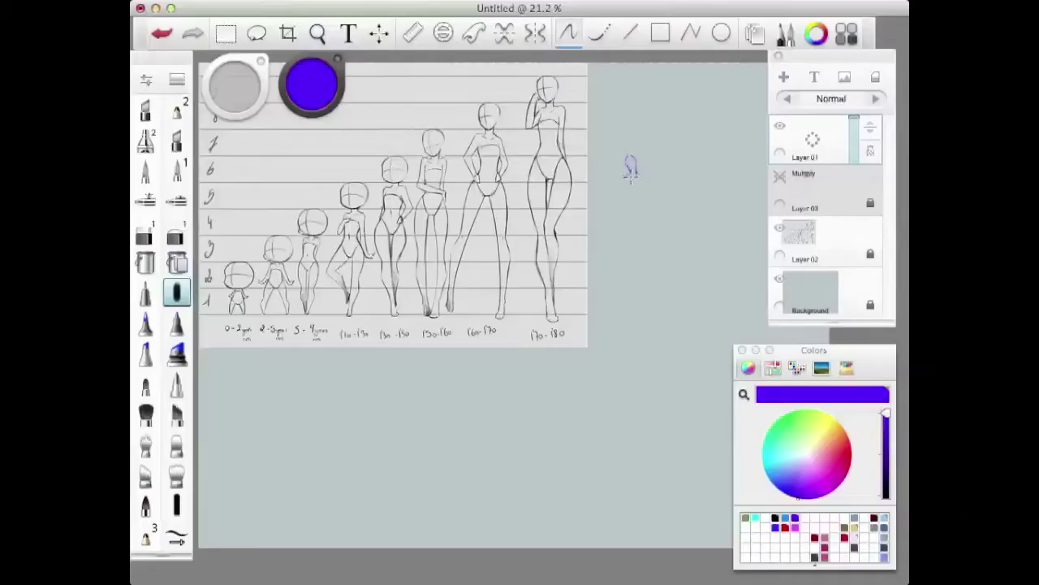
Step: Sketch a small head beside the reference chart and undo its strokes
mouse_move(630, 173)
left_mouse_down()
mouse_move(640, 175)
mouse_move(630, 178)
left_mouse_up()
key("super+z")
key("super+z")
key("super+z")
key("super+z")
key("super+z")
Step: Handwrite text beside the reference chart, first small and then a larger "LET'S", clearing Layer 01 after each attempt
left_click_drag(616, 160, 631, 165)
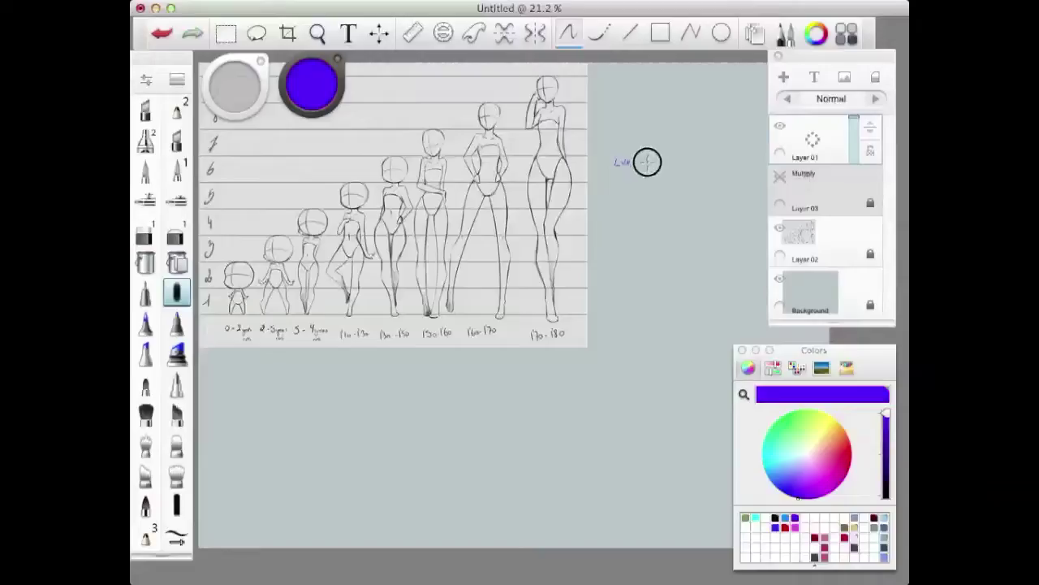
left_click_drag(653, 160, 692, 160)
left_click(875, 79)
mouse_move(611, 187)
left_mouse_down()
mouse_move(636, 215)
mouse_move(646, 197)
left_mouse_up()
left_click_drag(658, 196, 669, 216)
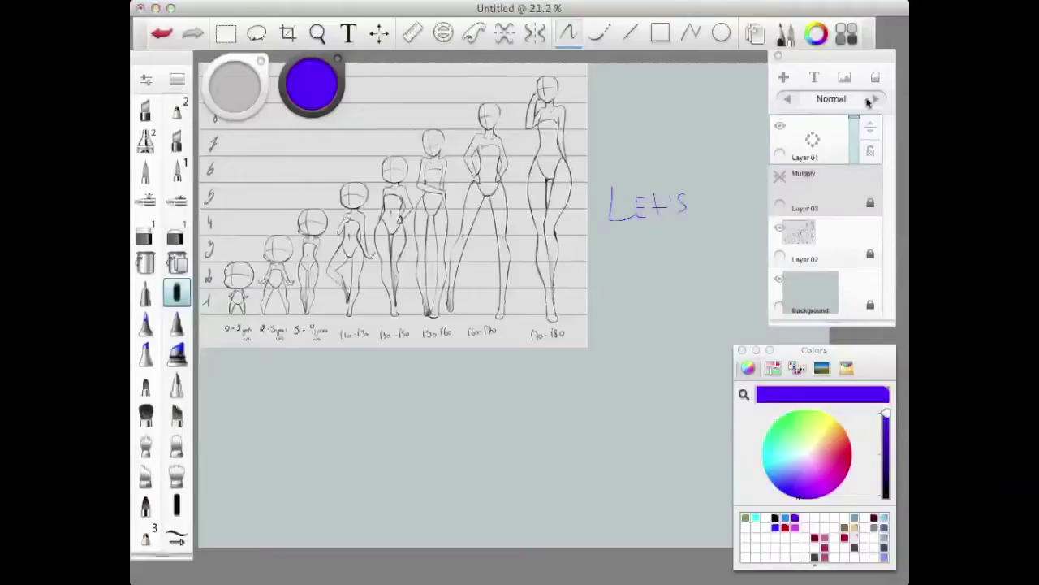
left_click(874, 79)
mouse_move(619, 164)
left_mouse_down()
mouse_move(627, 203)
mouse_move(639, 188)
mouse_move(676, 197)
left_mouse_up()
left_click(875, 77)
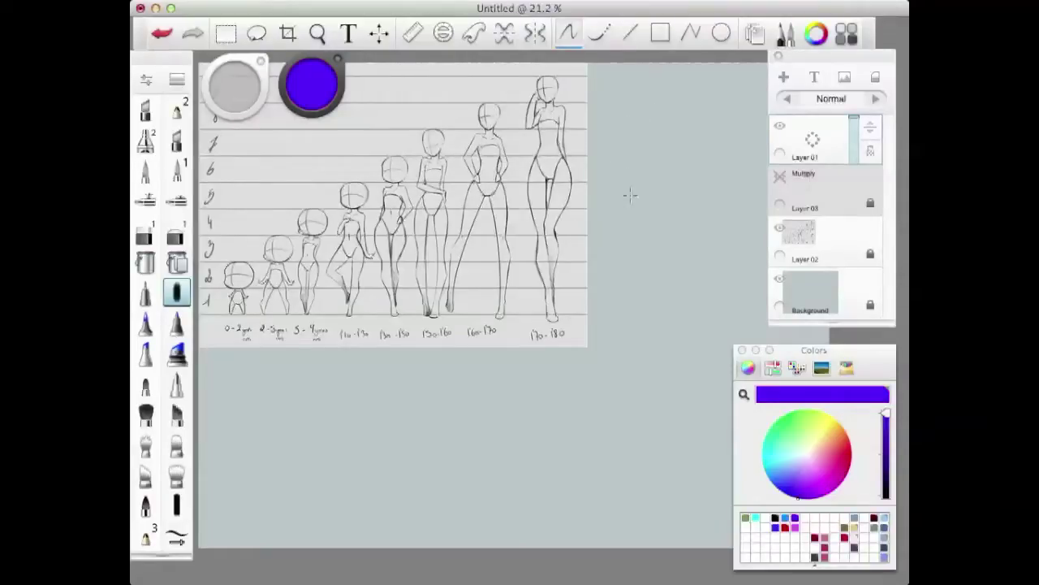
Step: Sketch a violet-blue figure's oval head, neck, shoulders, waist and hips on Layer 01 beside the reference chart
mouse_move(649, 154)
left_mouse_down()
mouse_move(612, 163)
mouse_move(639, 126)
mouse_move(639, 182)
mouse_move(638, 126)
left_mouse_up()
mouse_move(640, 178)
left_mouse_down()
mouse_move(625, 208)
mouse_move(623, 193)
mouse_move(649, 192)
mouse_move(650, 179)
mouse_move(647, 195)
mouse_move(662, 198)
mouse_move(596, 211)
mouse_move(615, 197)
mouse_move(603, 213)
mouse_move(610, 198)
mouse_move(663, 201)
mouse_move(623, 234)
left_mouse_up()
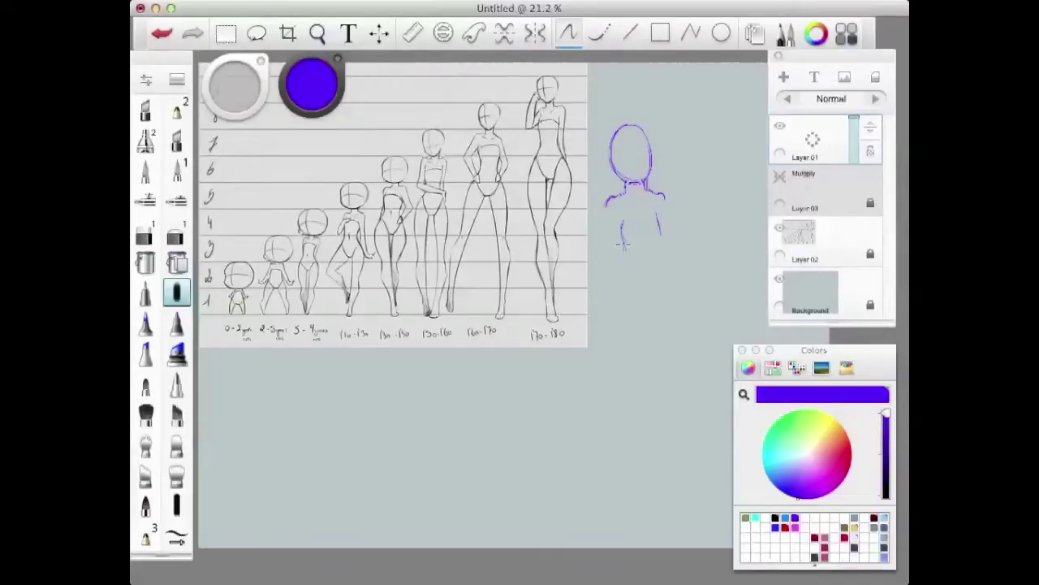
mouse_move(623, 235)
left_mouse_down()
mouse_move(609, 284)
mouse_move(607, 319)
left_mouse_up()
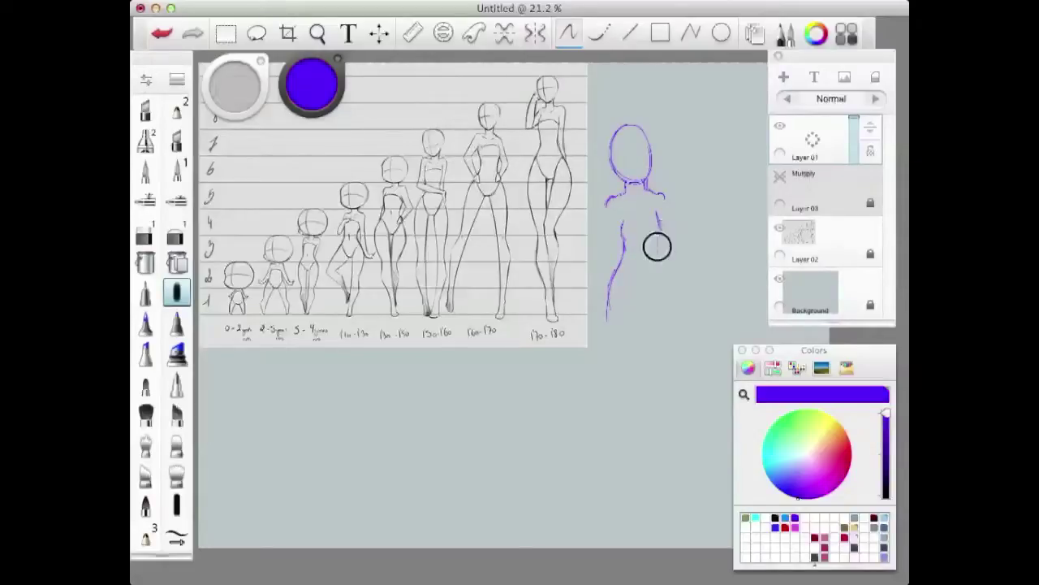
left_click_drag(659, 223, 657, 269)
left_click_drag(658, 271, 667, 291)
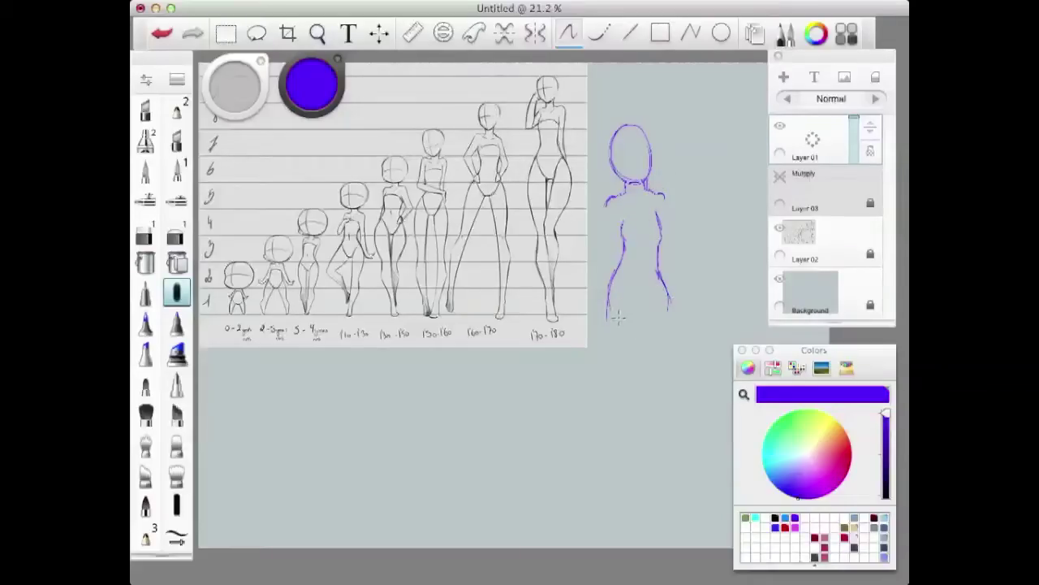
Step: Draw the figure's curved pelvis line and the inner and outer contours of both thighs
mouse_move(618, 318)
left_mouse_down()
mouse_move(655, 337)
mouse_move(635, 333)
mouse_move(655, 333)
mouse_move(645, 334)
mouse_move(659, 311)
left_mouse_up()
left_click_drag(613, 288, 593, 390)
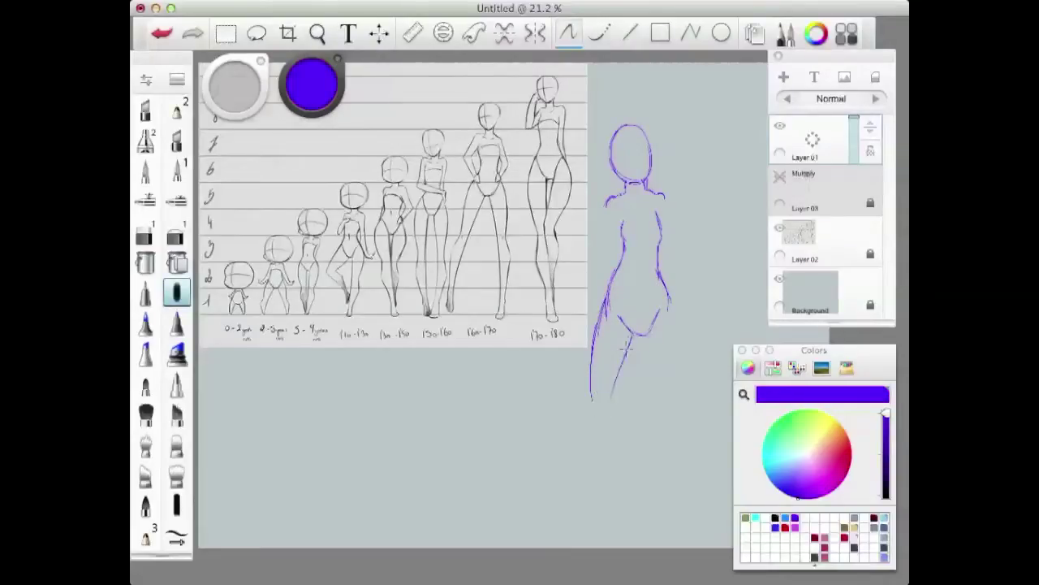
left_click_drag(632, 336, 603, 408)
left_click_drag(654, 411, 656, 416)
mouse_move(669, 307)
left_mouse_down()
mouse_move(681, 406)
mouse_move(677, 386)
mouse_move(671, 439)
left_mouse_up()
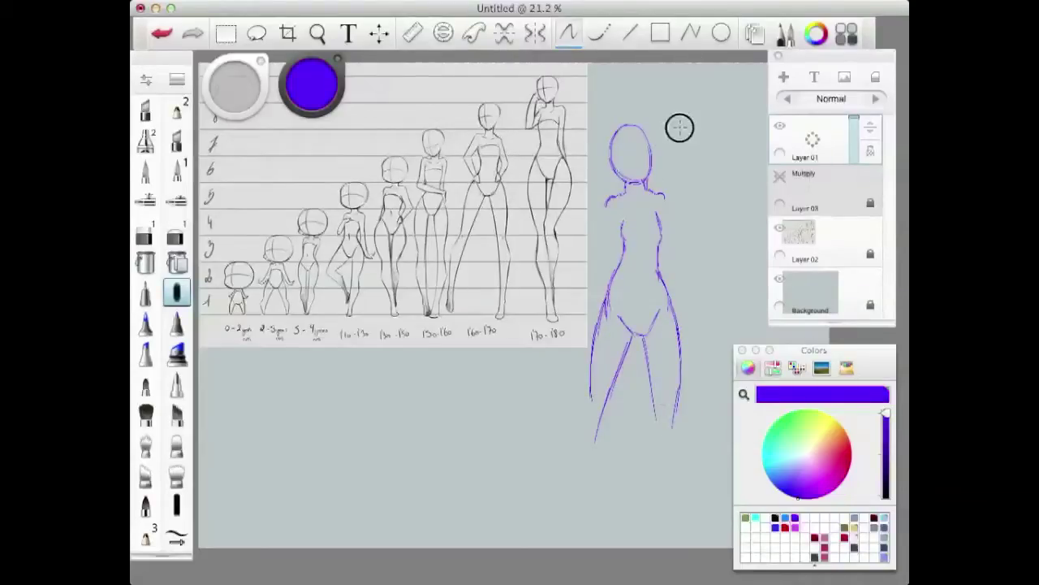
Step: Handwrite "GRAY" beside the figure's head
left_click_drag(695, 130, 718, 118)
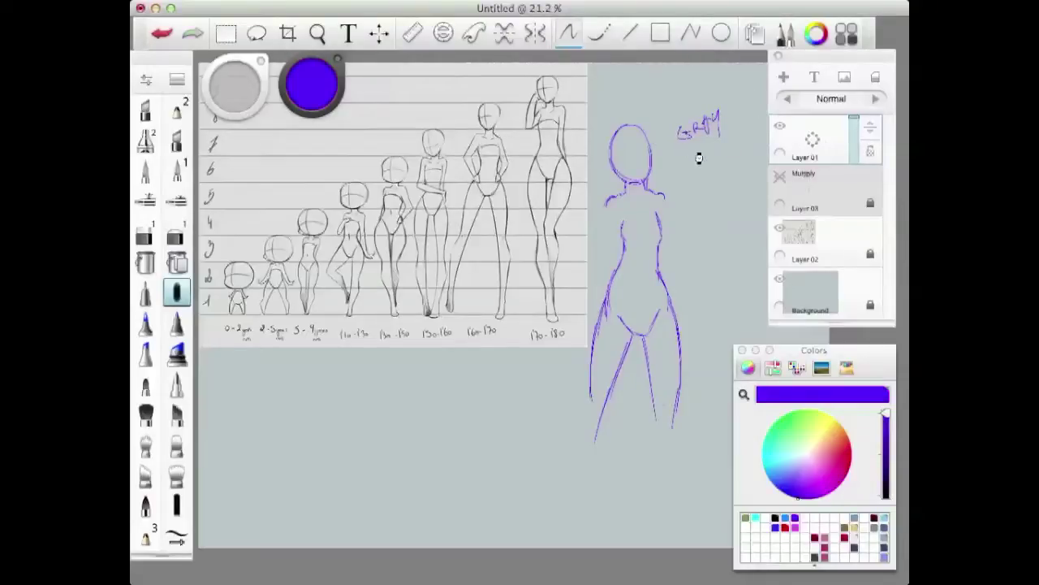
Step: Undo the handwritten "GRAY" beside the figure's head
key("super+z")
key("super+z")
key("super+z")
key("super+z")
Step: Scale the violet-blue figure down and move it up beside the tallest reference figure
left_click(378, 33)
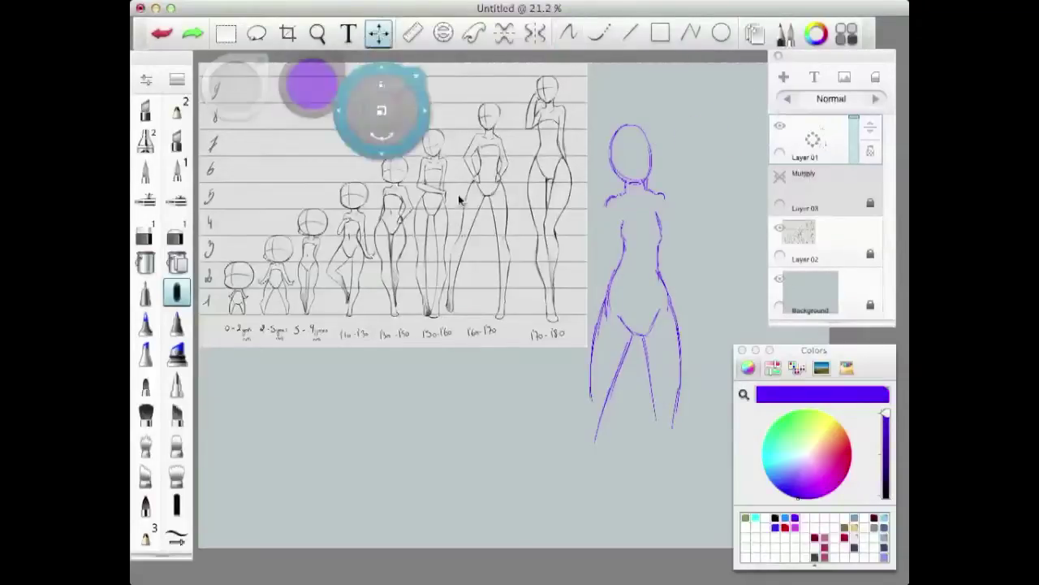
mouse_move(601, 276)
left_mouse_down()
mouse_move(552, 325)
mouse_move(627, 255)
mouse_move(587, 292)
mouse_move(608, 278)
mouse_move(634, 285)
mouse_move(649, 217)
left_mouse_up()
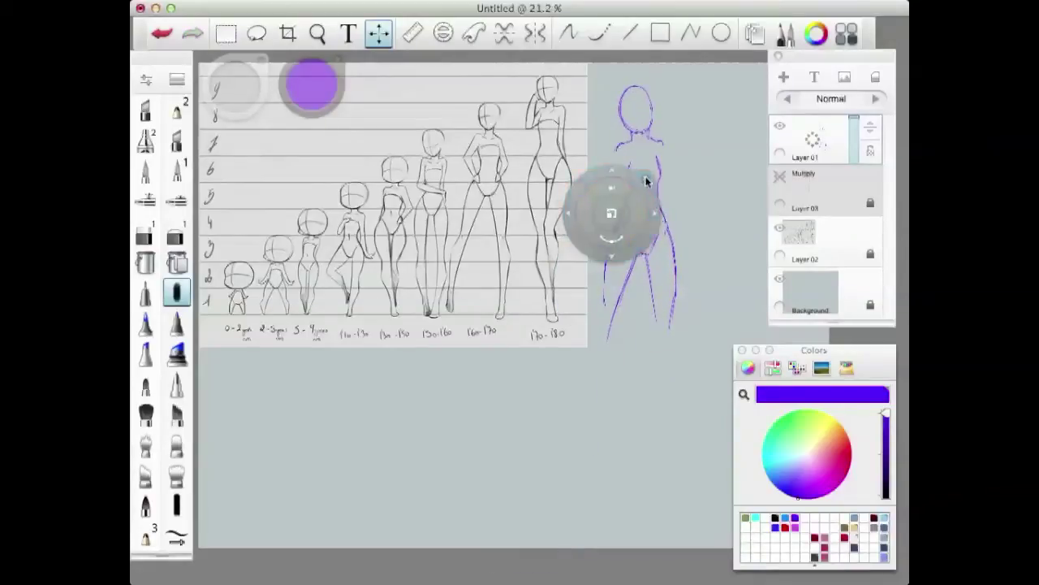
key("Escape")
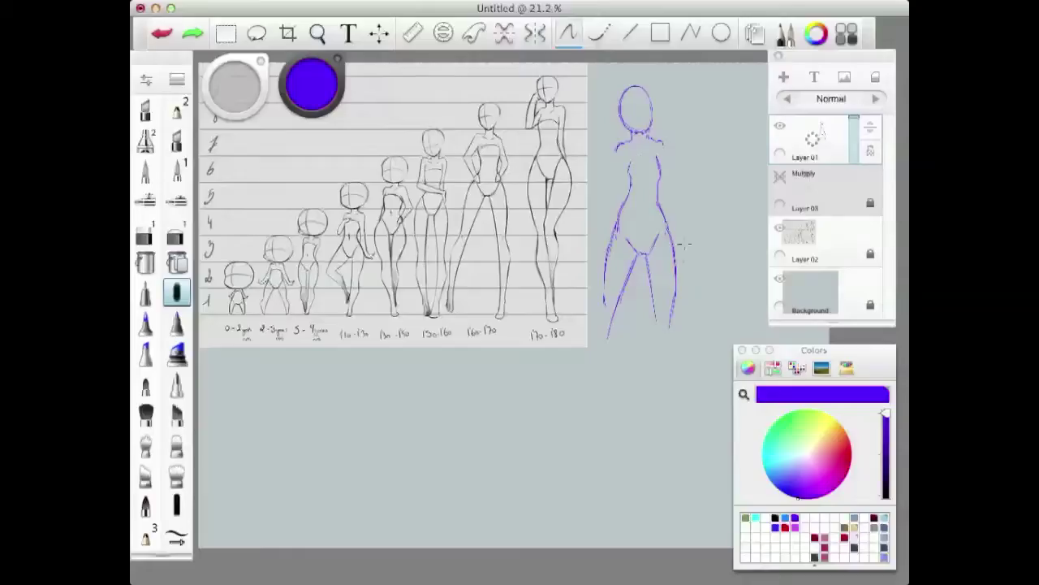
Step: Draw the inner and outer contours of both lower legs, from the knees down to the ankles
left_click(606, 322)
mouse_move(604, 303)
left_mouse_down()
mouse_move(583, 344)
mouse_move(580, 408)
left_mouse_up()
left_click_drag(614, 318, 592, 406)
mouse_move(601, 359)
left_mouse_down()
mouse_move(591, 431)
mouse_move(578, 399)
mouse_move(580, 432)
left_mouse_up()
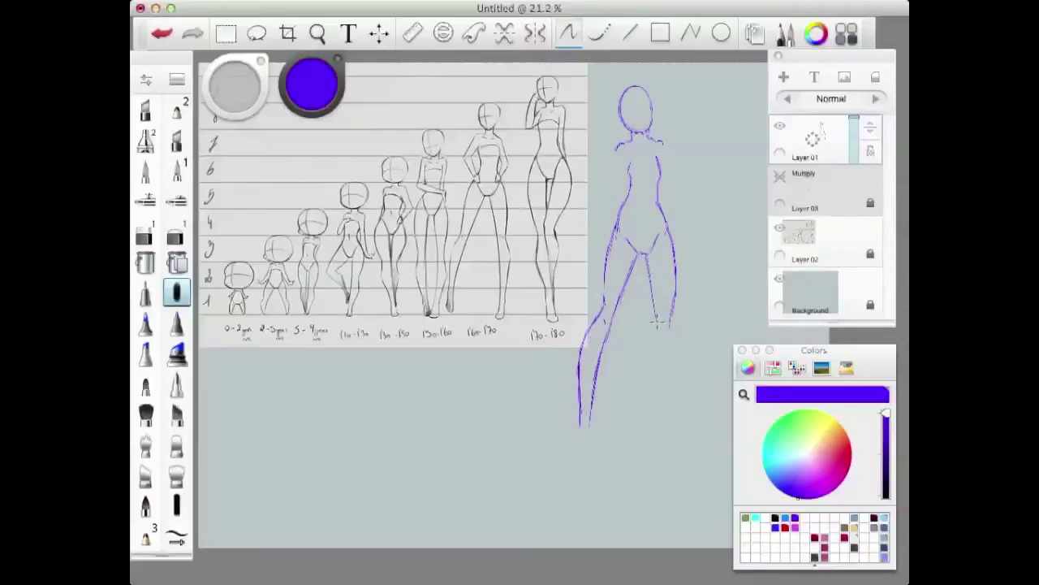
left_click_drag(657, 324, 660, 413)
mouse_move(671, 321)
left_mouse_down()
mouse_move(680, 370)
mouse_move(680, 352)
mouse_move(664, 421)
left_mouse_up()
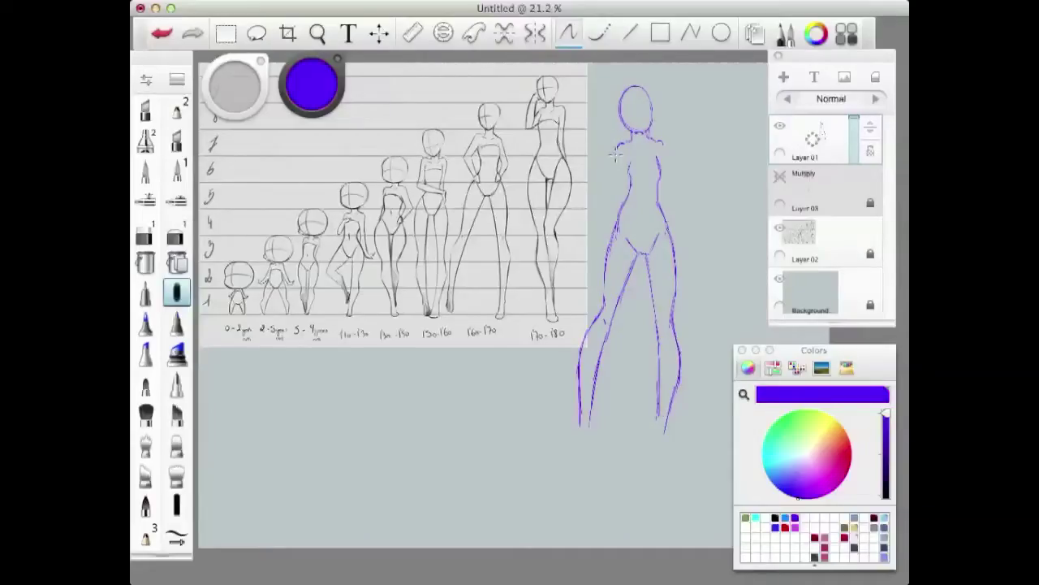
Step: Draw both upper arms and forearms, angled outward and down from the shoulders to the wrists
left_click_drag(619, 145, 599, 175)
key("super+z")
left_click_drag(627, 157, 607, 182)
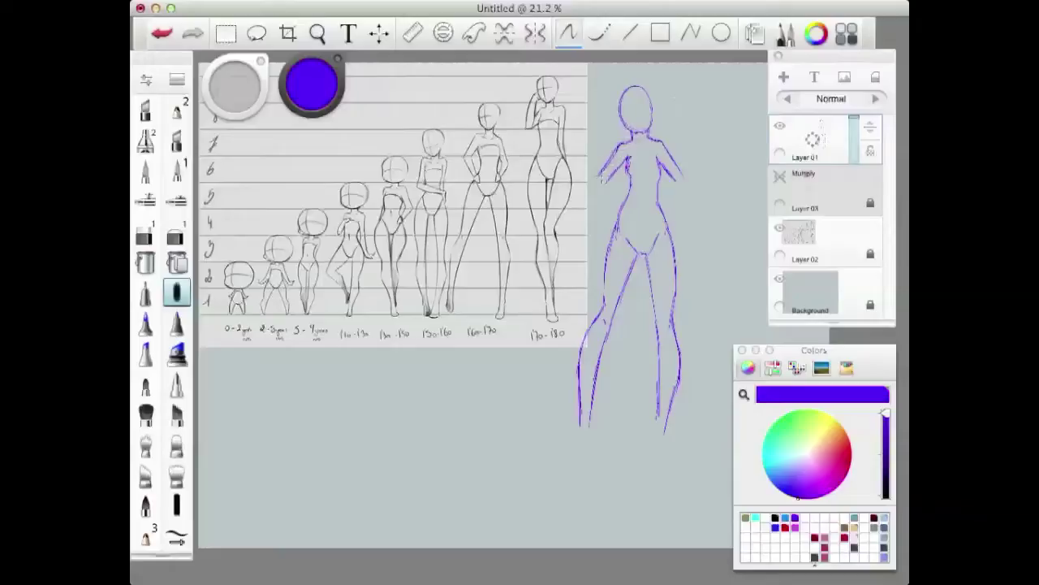
left_click_drag(599, 177, 562, 205)
left_click_drag(609, 180, 566, 208)
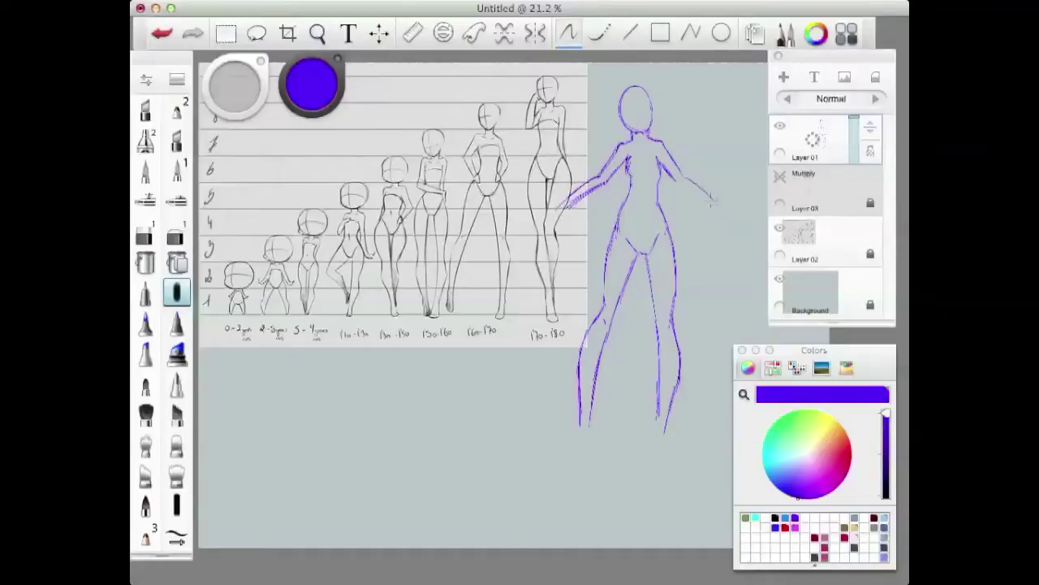
left_click_drag(684, 175, 721, 207)
left_click_drag(674, 180, 719, 216)
Step: Sketch a small face with eyes, nose, mouth and jaw below the reference chart, and erase it
mouse_move(355, 397)
left_mouse_down()
mouse_move(381, 395)
mouse_move(375, 404)
mouse_move(394, 414)
left_mouse_up()
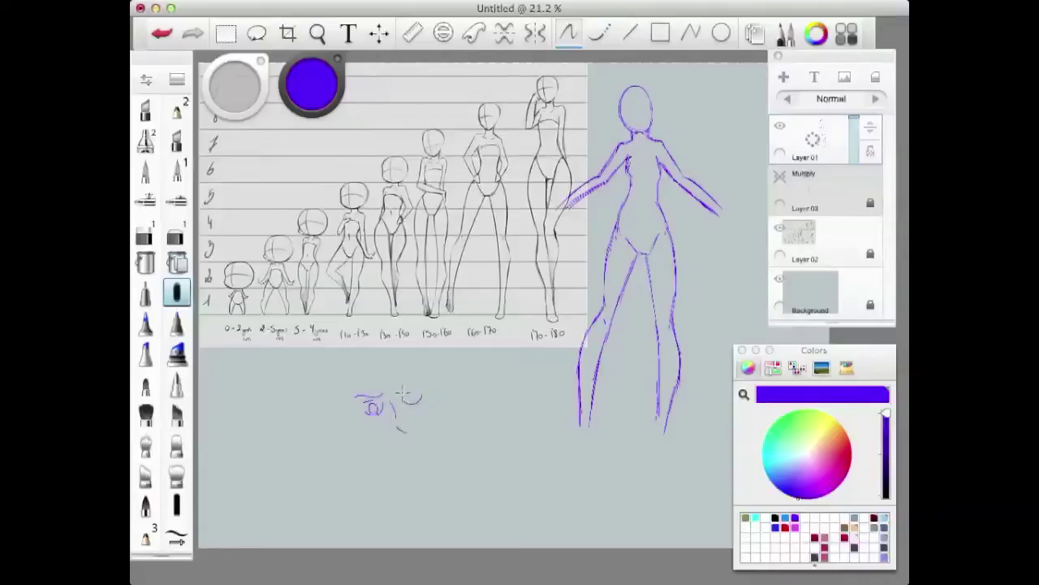
mouse_move(405, 394)
left_mouse_down()
mouse_move(416, 403)
mouse_move(422, 381)
left_mouse_up()
mouse_move(367, 413)
left_mouse_down()
mouse_move(397, 454)
mouse_move(427, 438)
mouse_move(419, 461)
left_mouse_up()
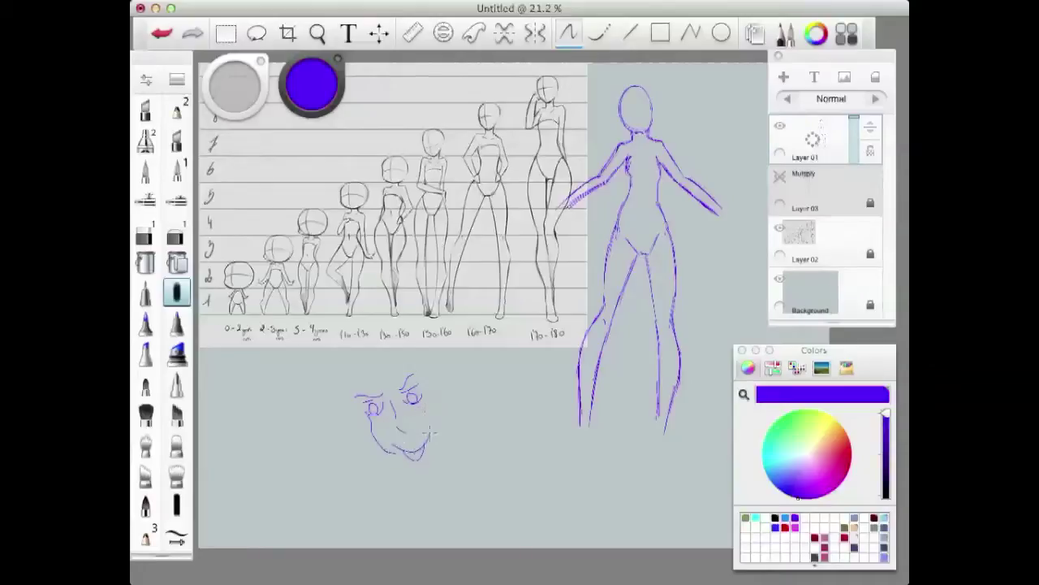
key("e")
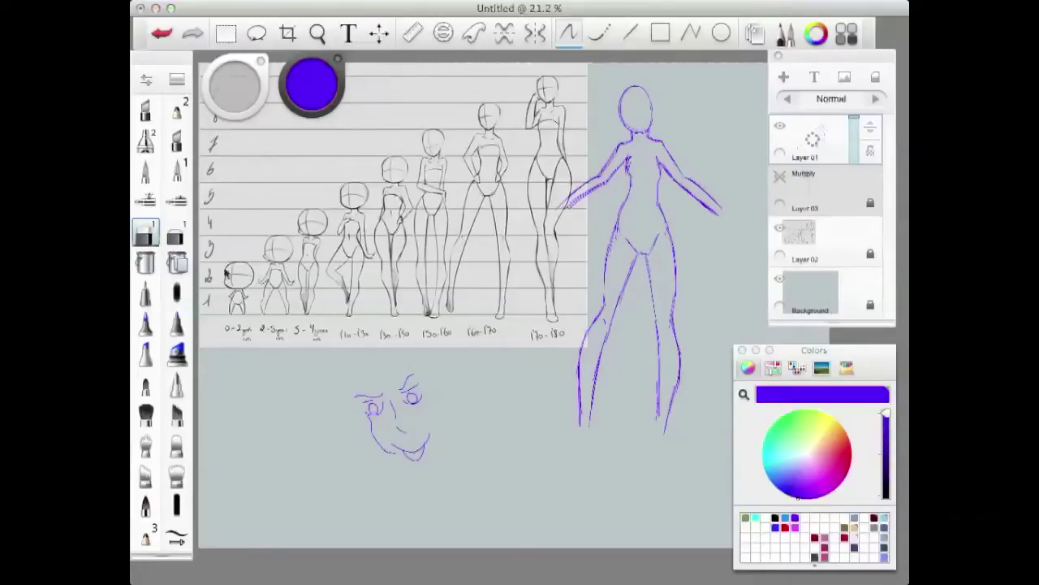
mouse_move(365, 407)
left_mouse_down()
mouse_move(366, 436)
mouse_move(362, 382)
mouse_move(396, 464)
mouse_move(382, 393)
mouse_move(401, 395)
mouse_move(429, 432)
mouse_move(398, 392)
mouse_move(406, 409)
left_mouse_up()
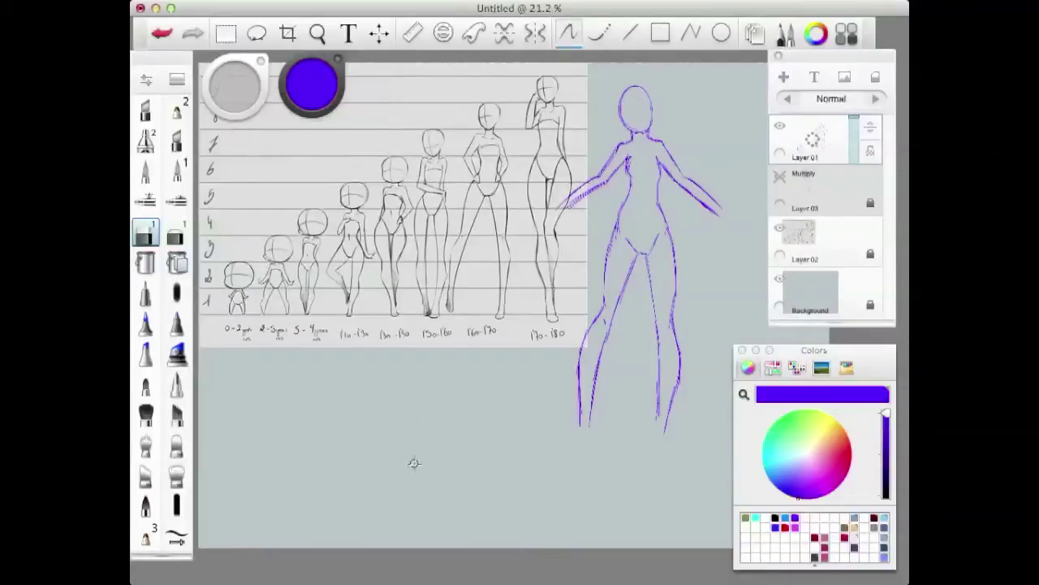
Step: Draw a circle below the reference chart with two rounded shapes inside, and hatch its lower part
left_click(177, 290)
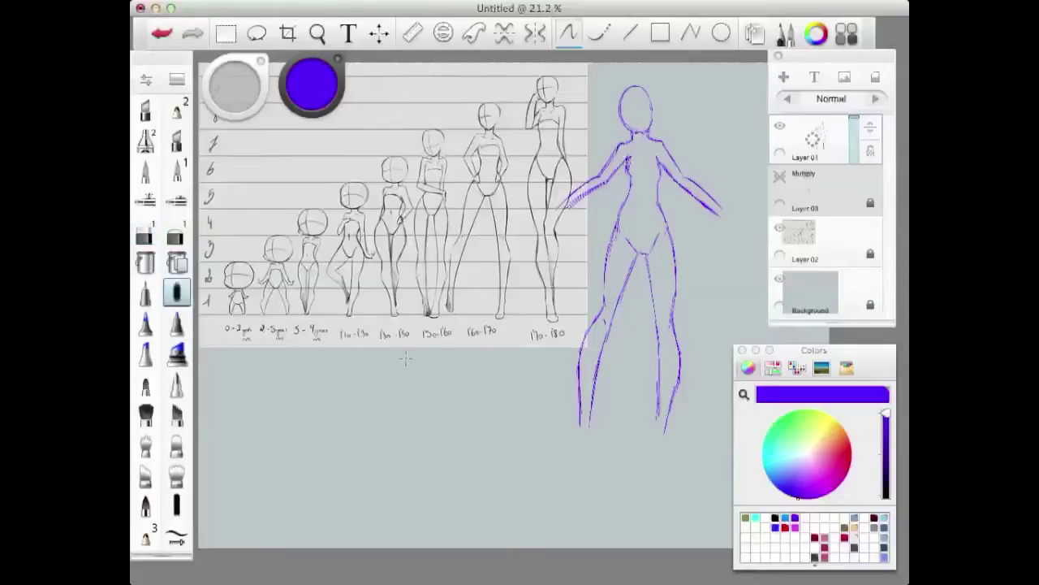
mouse_move(370, 431)
left_mouse_down()
mouse_move(426, 399)
mouse_move(443, 412)
mouse_move(424, 403)
mouse_move(439, 439)
left_mouse_up()
left_click_drag(376, 423, 382, 461)
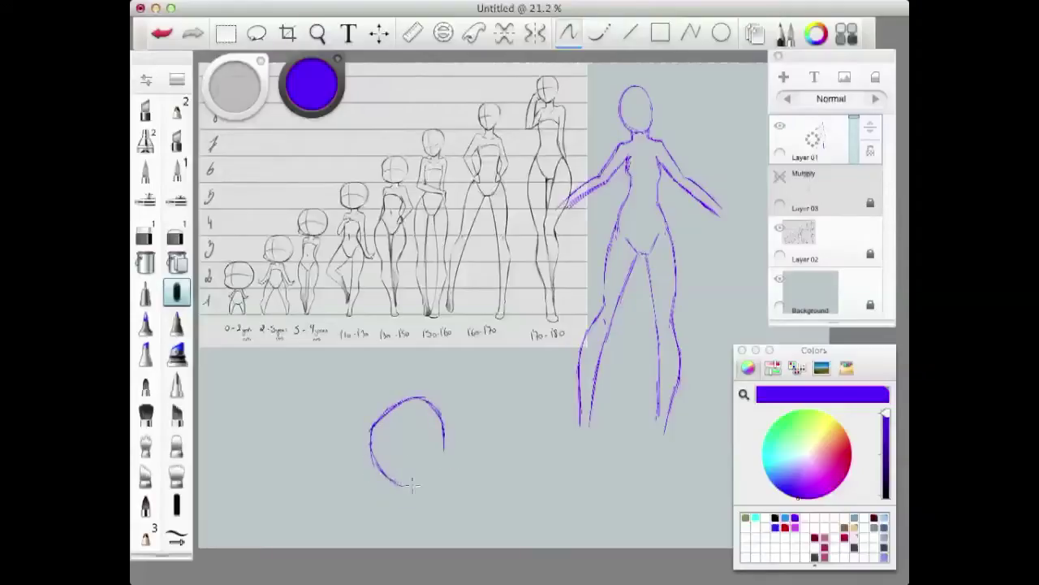
left_click_drag(441, 443, 410, 485)
mouse_move(395, 432)
left_mouse_down()
mouse_move(415, 430)
mouse_move(408, 458)
left_mouse_up()
key("super+z")
left_click_drag(430, 408, 418, 431)
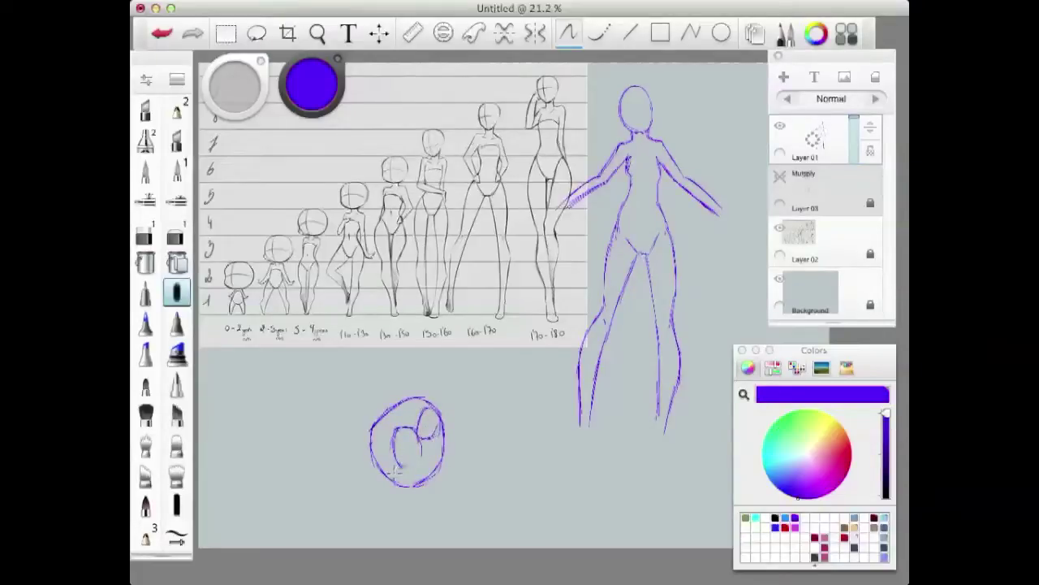
mouse_move(394, 473)
left_mouse_down()
mouse_move(438, 435)
mouse_move(428, 454)
mouse_move(451, 438)
mouse_move(444, 453)
mouse_move(445, 435)
mouse_move(423, 479)
mouse_move(443, 443)
left_mouse_up()
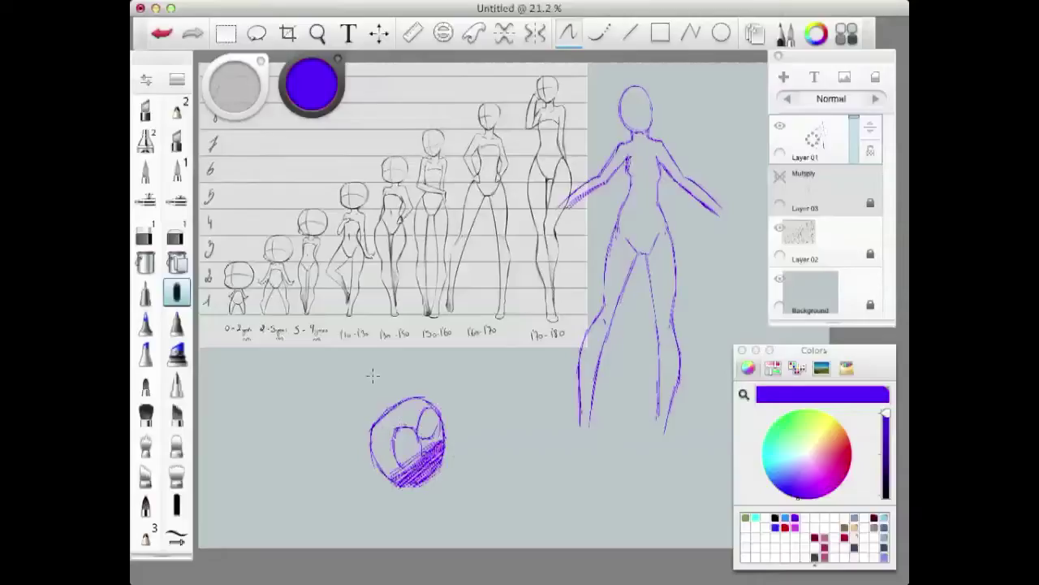
Step: Try to flood-fill the area around the inner shapes of the circle with violet-blue
left_click(145, 261)
left_click(391, 436)
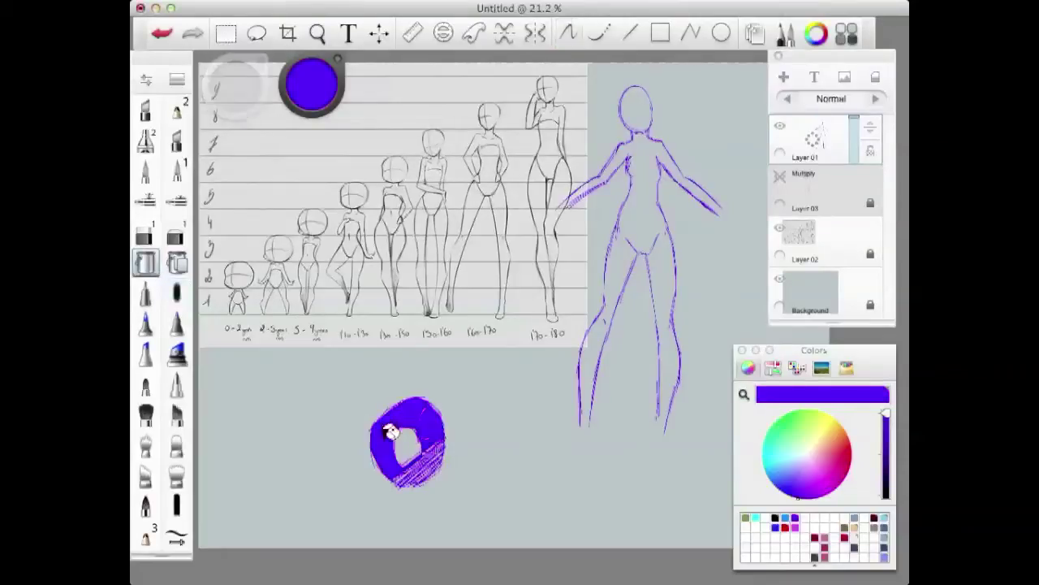
key("super+z")
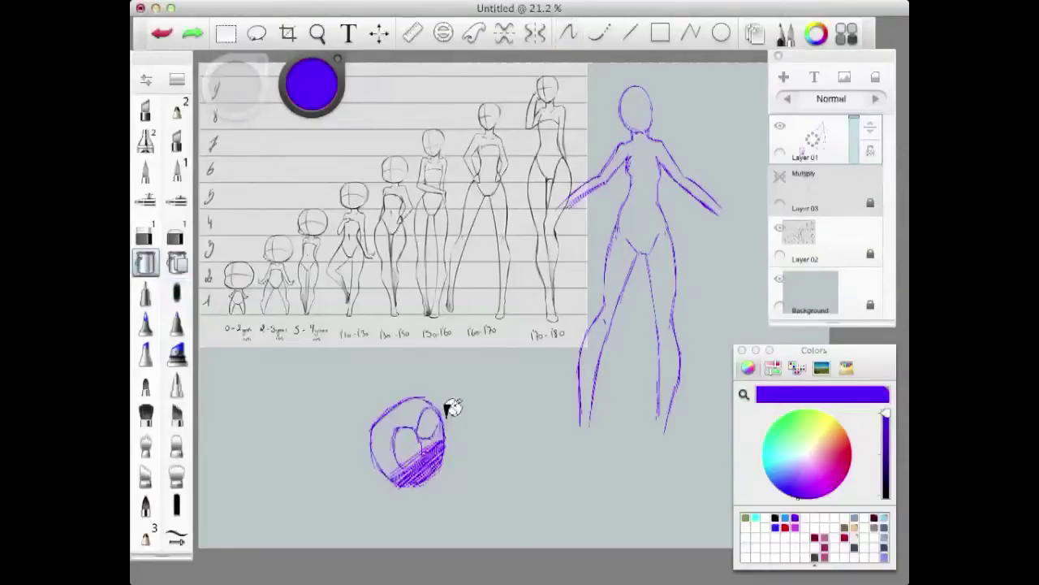
Step: Erase the circle sketch below the chart and return to the pencil with the violet-blue color
left_click(145, 235)
mouse_move(240, 94)
left_mouse_down()
mouse_move(316, 68)
mouse_move(301, 89)
left_mouse_up()
mouse_move(374, 430)
left_mouse_down()
mouse_move(389, 509)
mouse_move(401, 496)
mouse_move(385, 425)
mouse_move(390, 390)
mouse_move(444, 456)
mouse_move(454, 453)
left_mouse_up()
left_click(778, 464)
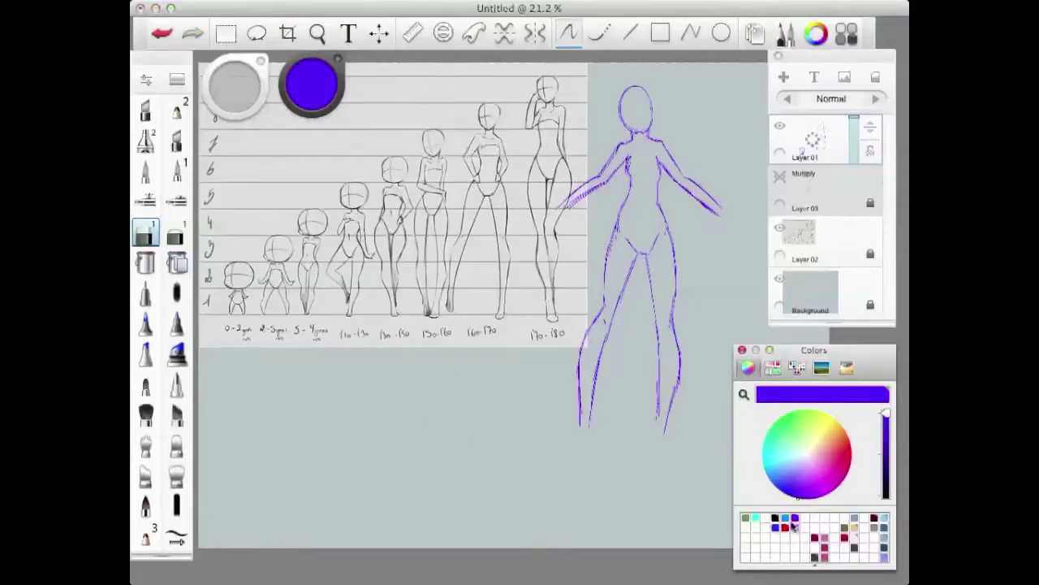
left_click(794, 518)
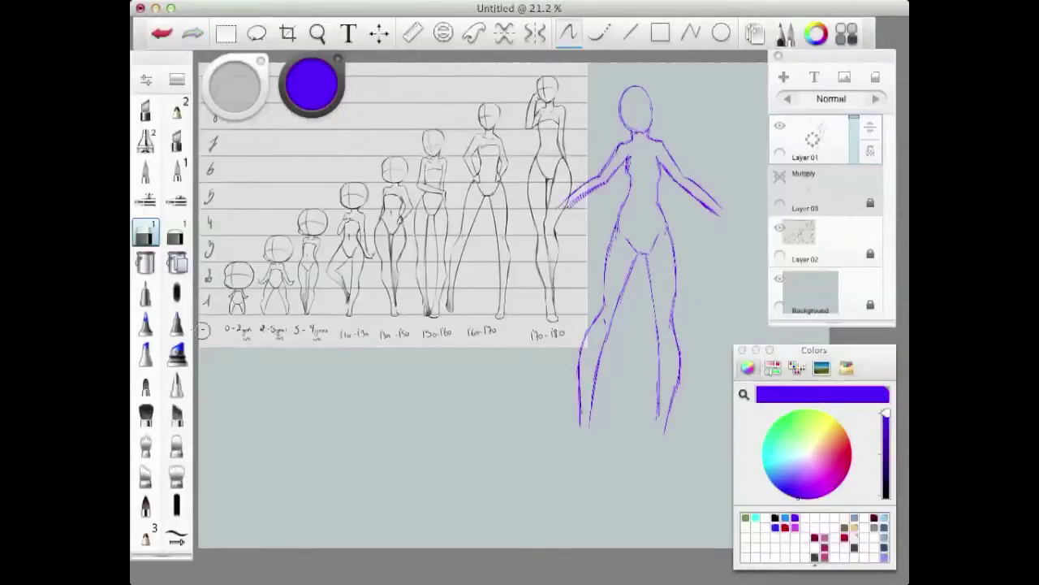
left_click(176, 291)
mouse_move(380, 417)
left_mouse_down()
mouse_move(442, 372)
mouse_move(390, 421)
left_mouse_up()
key("super+z")
key("super+z")
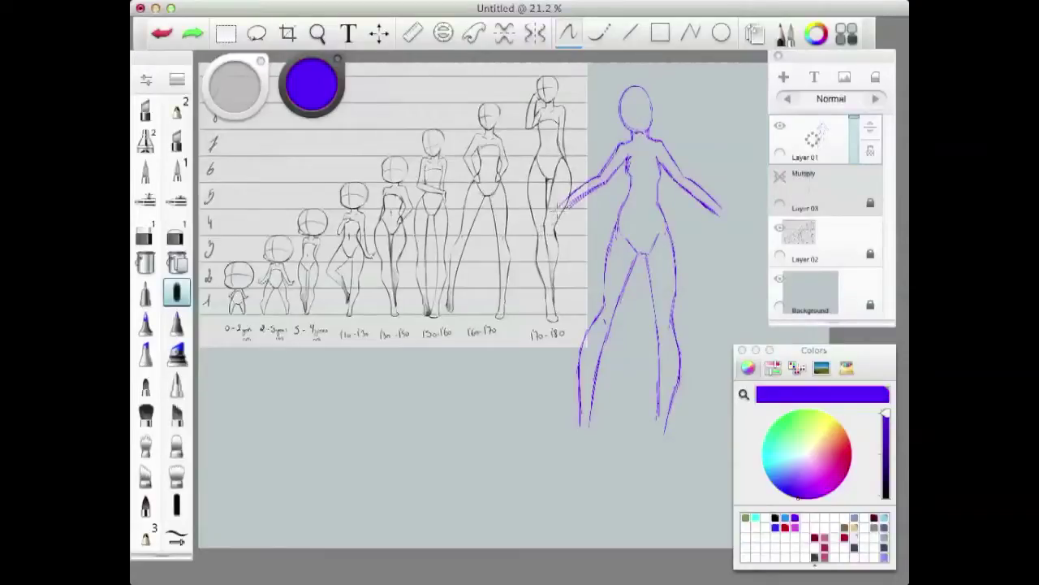
Step: Draw simple hands at the ends of both forearms and the bust lines across the chest
mouse_move(567, 201)
left_mouse_down()
mouse_move(545, 225)
mouse_move(566, 221)
mouse_move(558, 227)
left_mouse_up()
left_click_drag(544, 223, 540, 242)
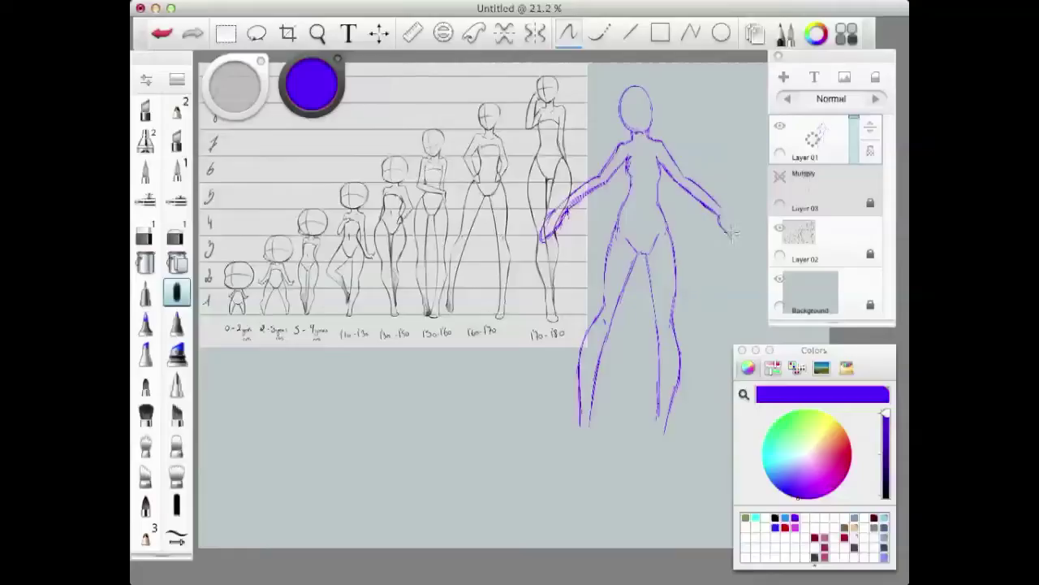
left_click_drag(721, 213, 739, 237)
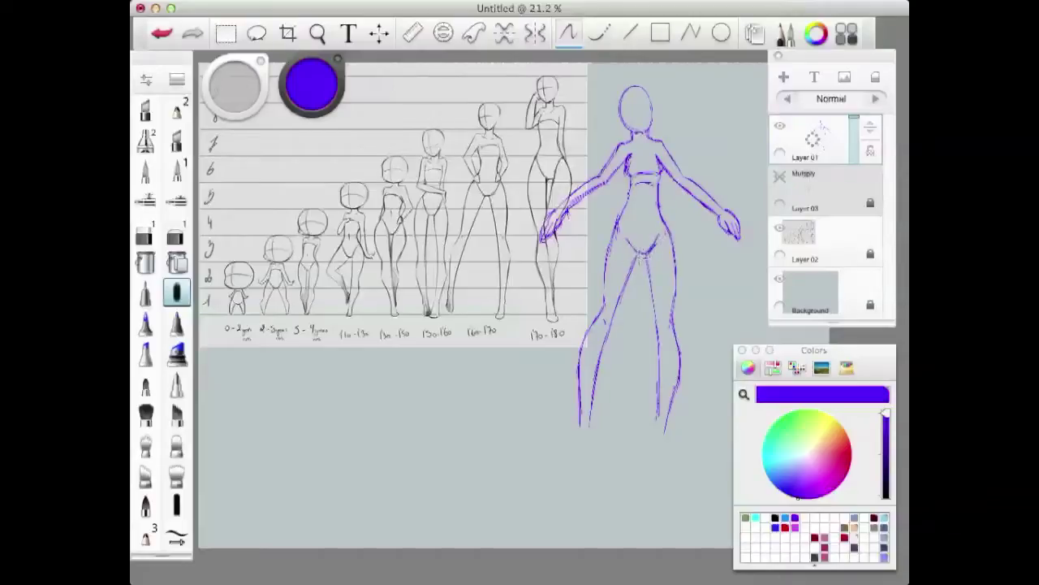
Step: Strengthen the inner contour of the leg nearest the chart and the outer knee and calf contour of the other leg
mouse_move(640, 255)
left_mouse_down()
mouse_move(599, 334)
mouse_move(598, 405)
left_mouse_up()
left_click_drag(671, 315, 671, 328)
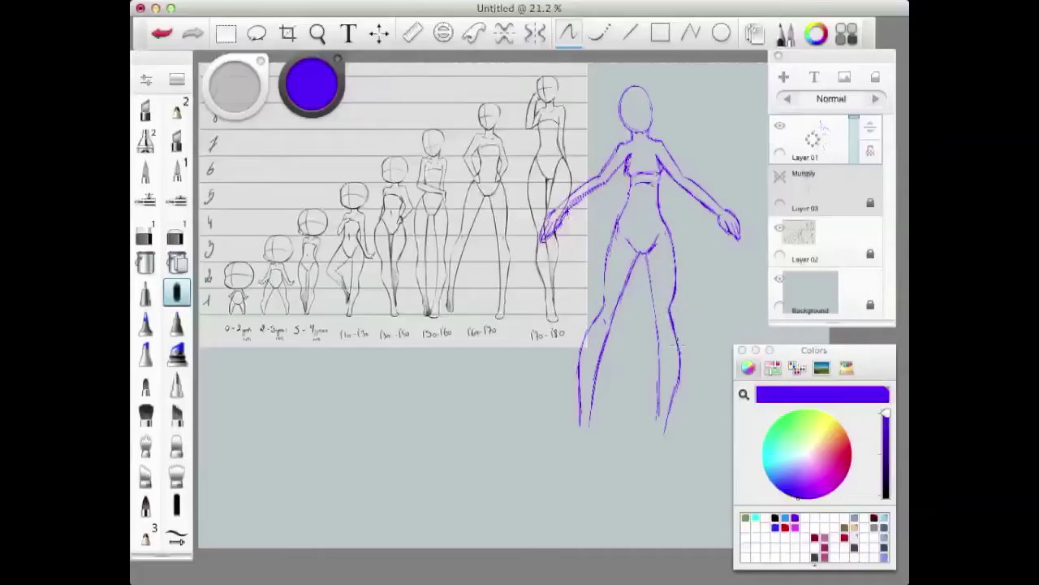
mouse_move(680, 357)
left_mouse_down()
mouse_move(679, 344)
mouse_move(677, 356)
left_mouse_up()
left_click_drag(577, 350, 584, 350)
key("super+z")
left_click_drag(666, 311, 687, 367)
left_click_drag(672, 332, 687, 371)
mouse_move(668, 311)
left_mouse_down()
mouse_move(680, 369)
mouse_move(665, 426)
left_mouse_up()
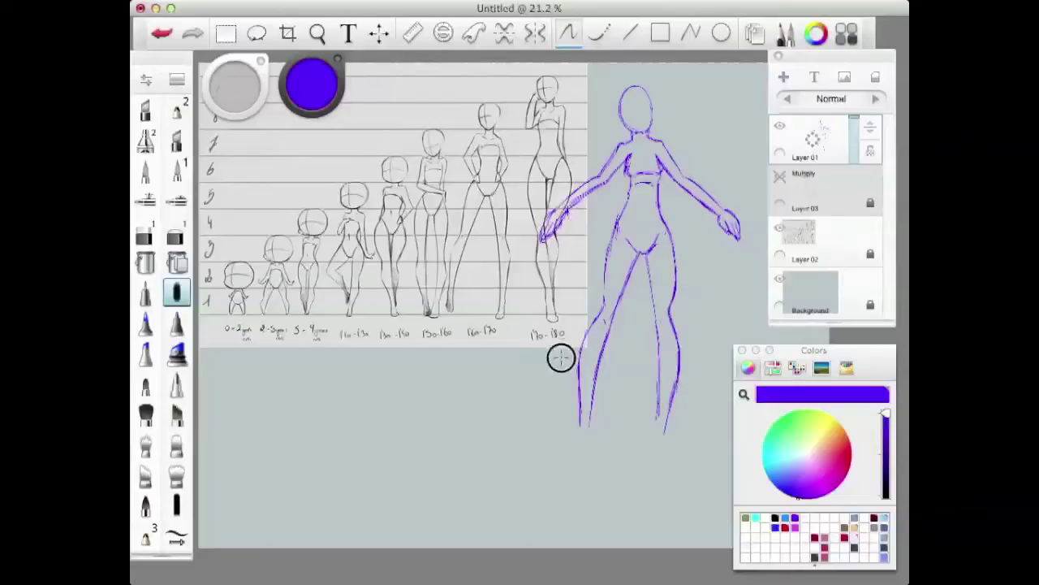
Step: Erase the outer calf contour of the leg farther from the reference chart
left_click_drag(557, 355, 715, 351)
key("super+z")
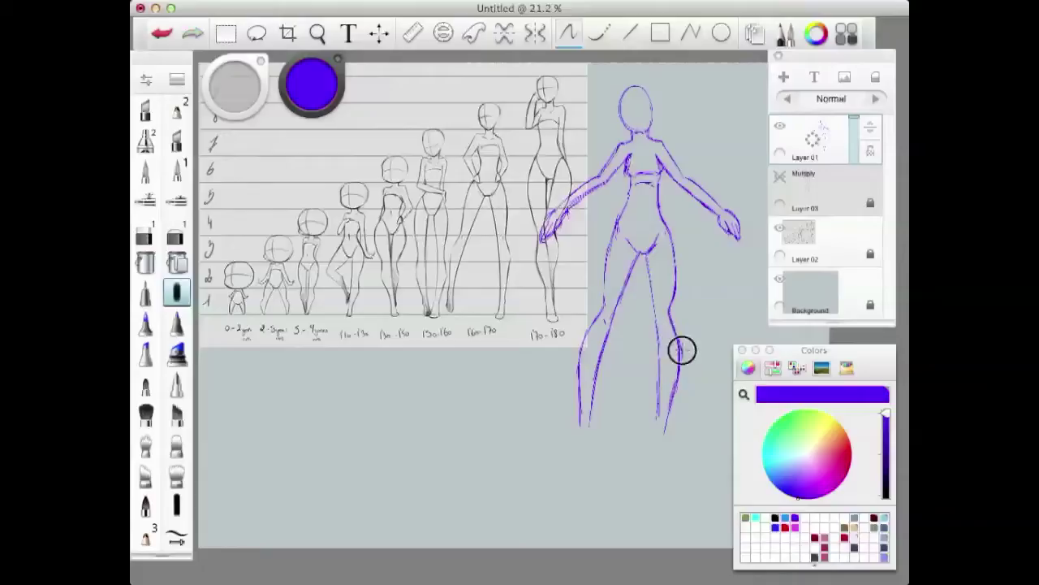
mouse_move(680, 348)
left_mouse_down()
mouse_move(672, 421)
mouse_move(675, 325)
mouse_move(684, 360)
mouse_move(679, 392)
mouse_move(673, 316)
mouse_move(682, 376)
left_mouse_up()
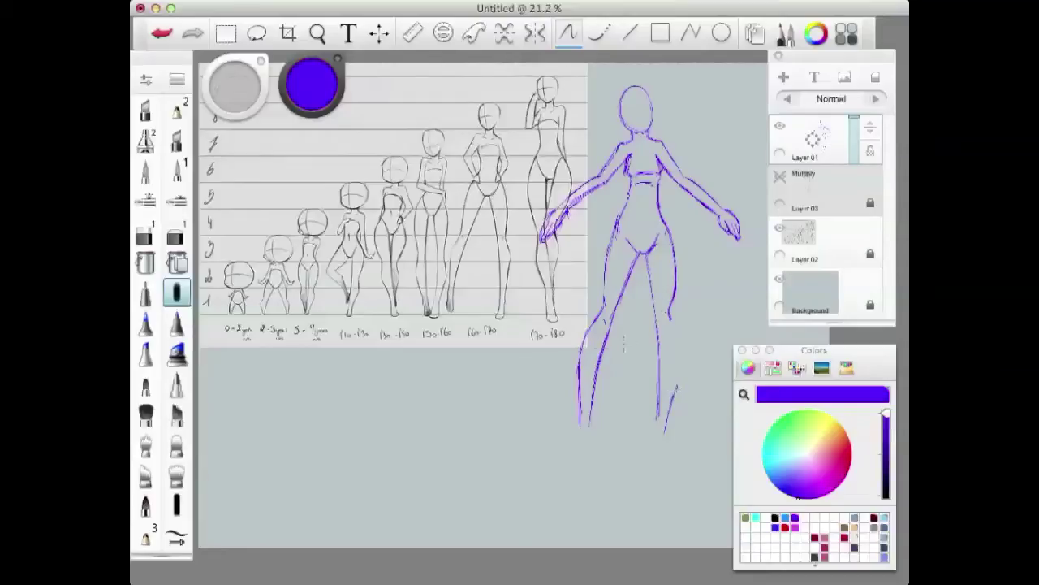
Step: Try three straight guide lines across both of the figure's lower legs
left_click(630, 32)
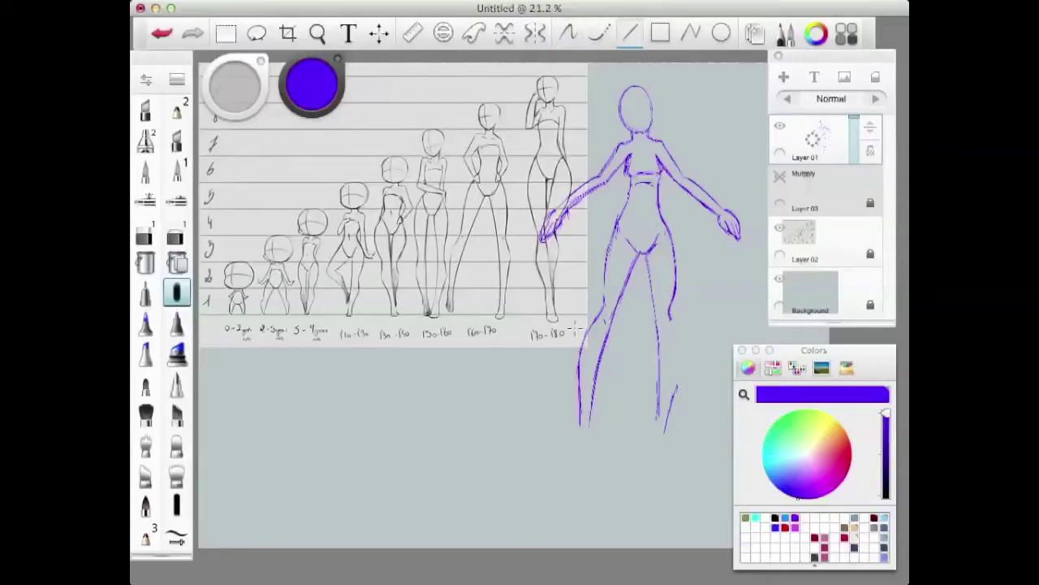
left_click_drag(569, 328, 713, 333)
left_click_drag(552, 358, 707, 359)
left_click_drag(560, 368, 713, 370)
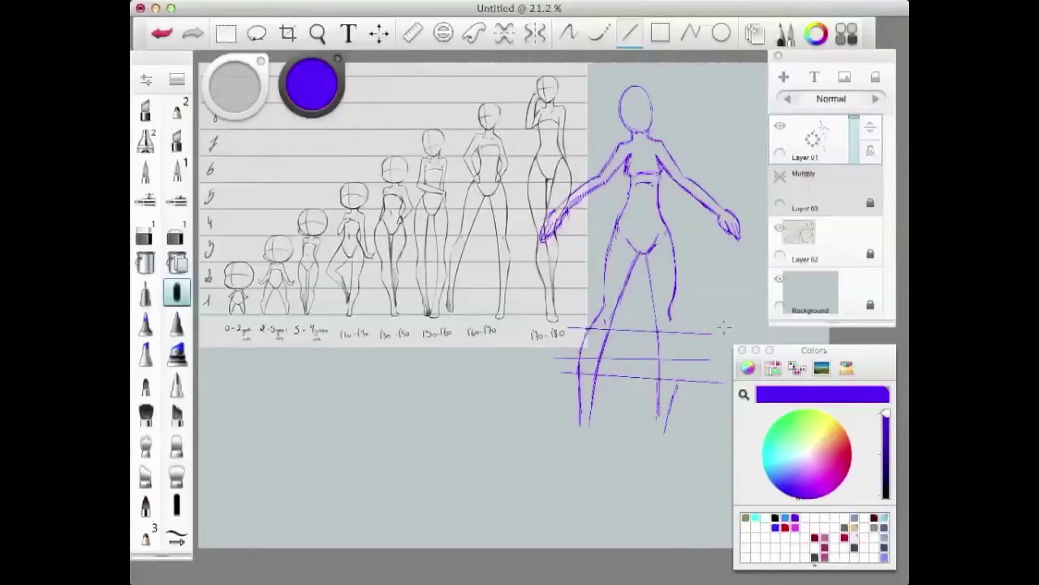
key("super+z")
key("super+z")
key("super+z")
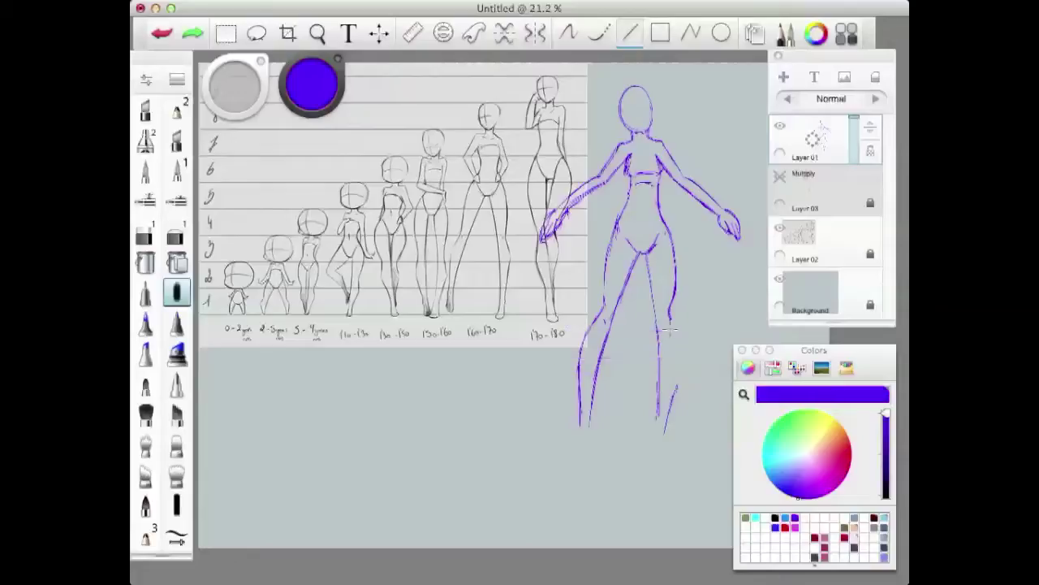
Step: Draw three slightly slanted straight guide lines across both legs, from the knees down to the calves
left_click_drag(566, 335, 707, 343)
left_click_drag(557, 360, 700, 363)
key("super+z")
key("super+z")
left_click_drag(592, 315, 697, 318)
left_click_drag(578, 335, 712, 342)
mouse_move(563, 363)
left_mouse_down()
mouse_move(717, 367)
mouse_move(703, 372)
left_mouse_up()
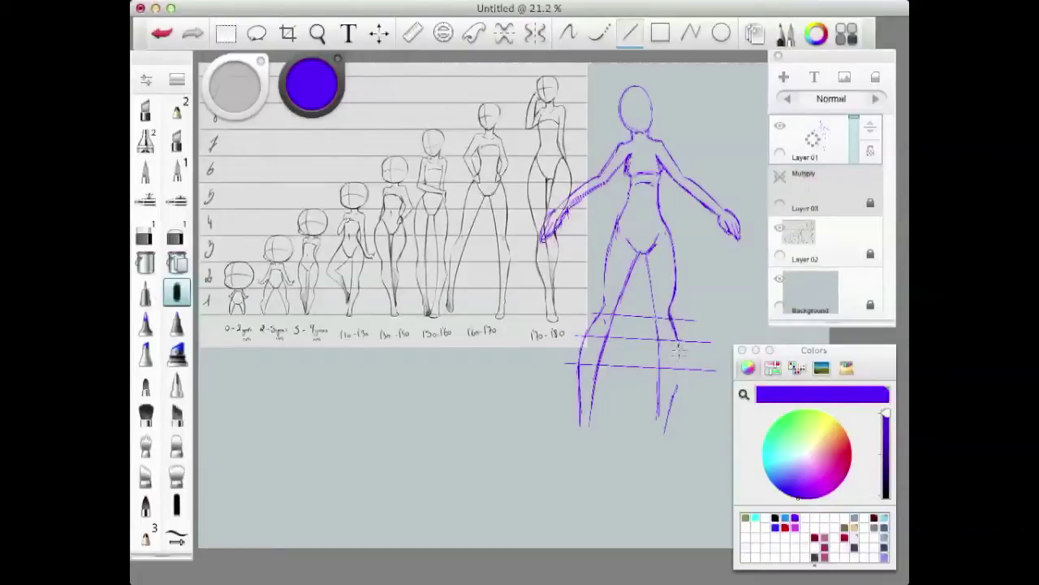
Step: Redraw freehand the inner and outer calf contours of the leg farther from the chart, down to the ankle
left_click_drag(679, 356, 663, 430)
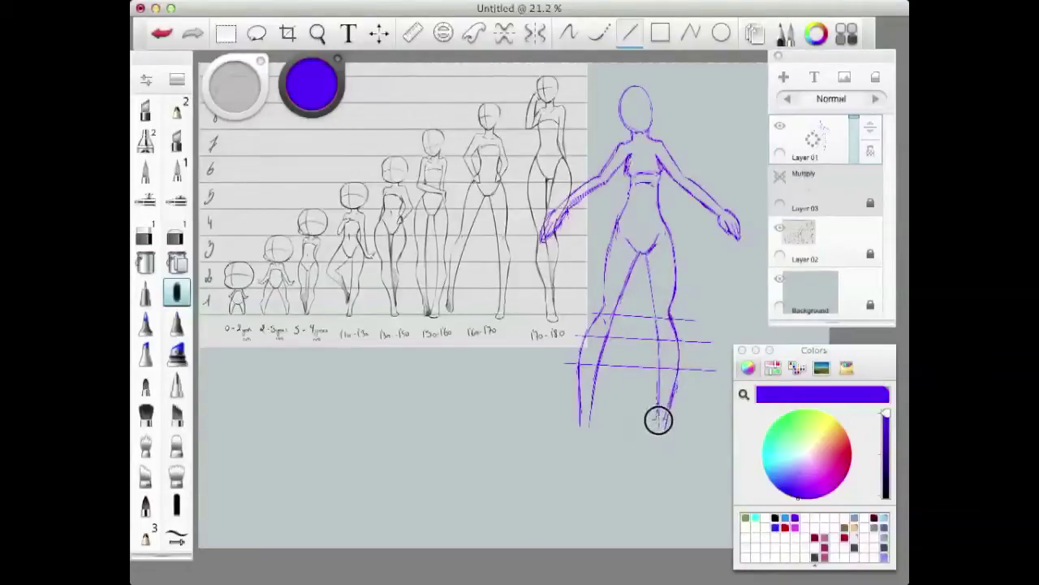
left_click(567, 32)
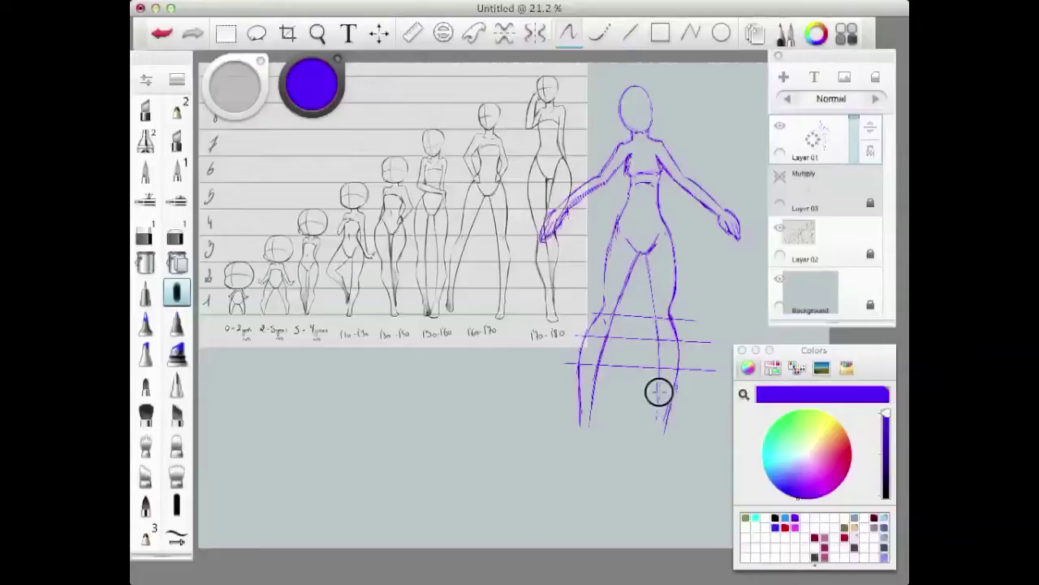
mouse_move(657, 392)
left_mouse_down()
mouse_move(663, 425)
mouse_move(675, 390)
mouse_move(652, 431)
left_mouse_up()
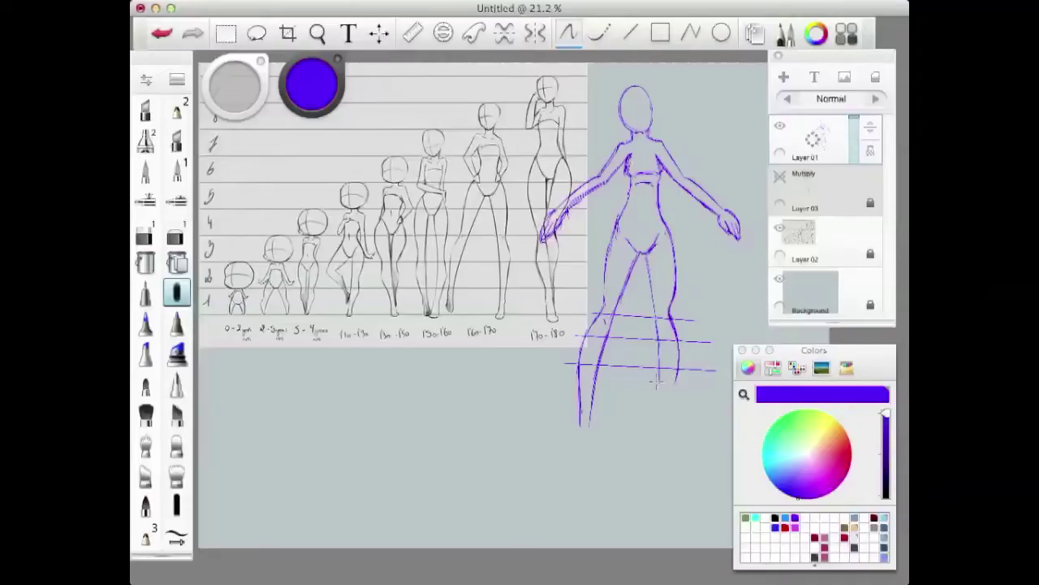
left_click_drag(659, 378, 658, 415)
left_click_drag(679, 372, 669, 425)
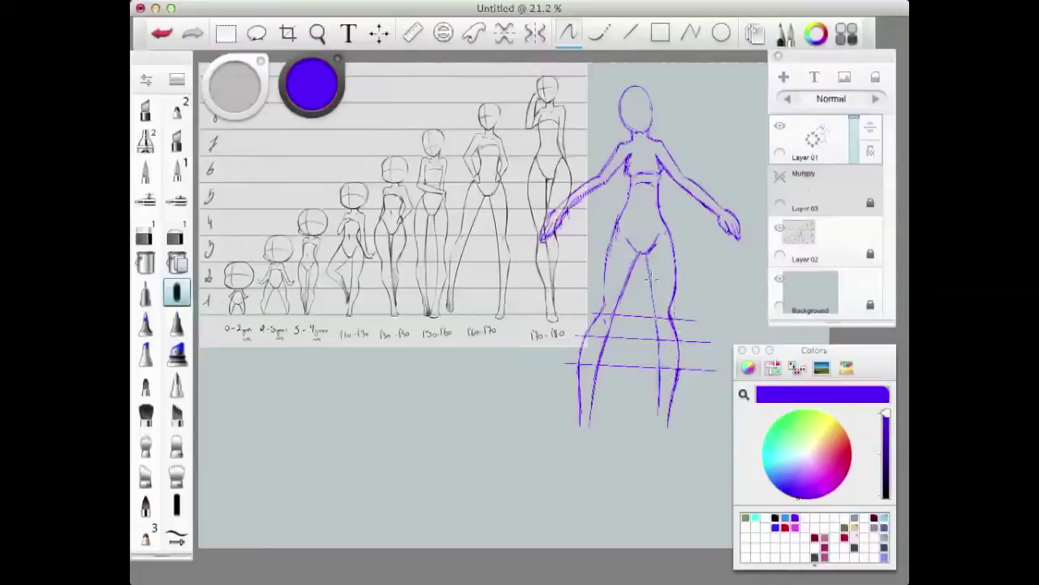
Step: Draw a short, inward-slanting cross line over each of the figure's thighs
left_click_drag(650, 280, 678, 271)
left_click_drag(604, 271, 642, 281)
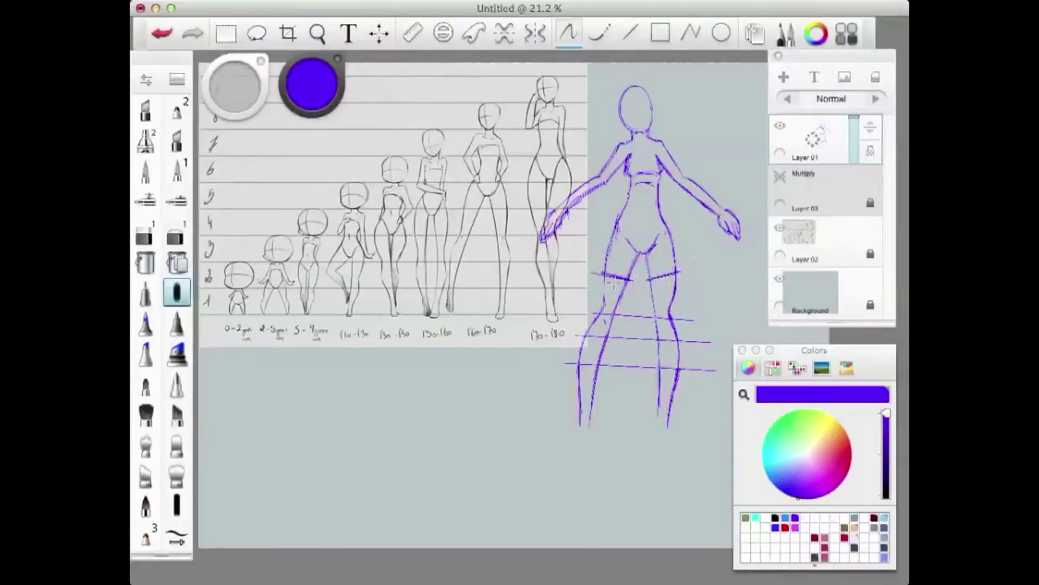
Step: Undo the short cross lines over both of the figure's thighs
key("super+z")
key("super+z")
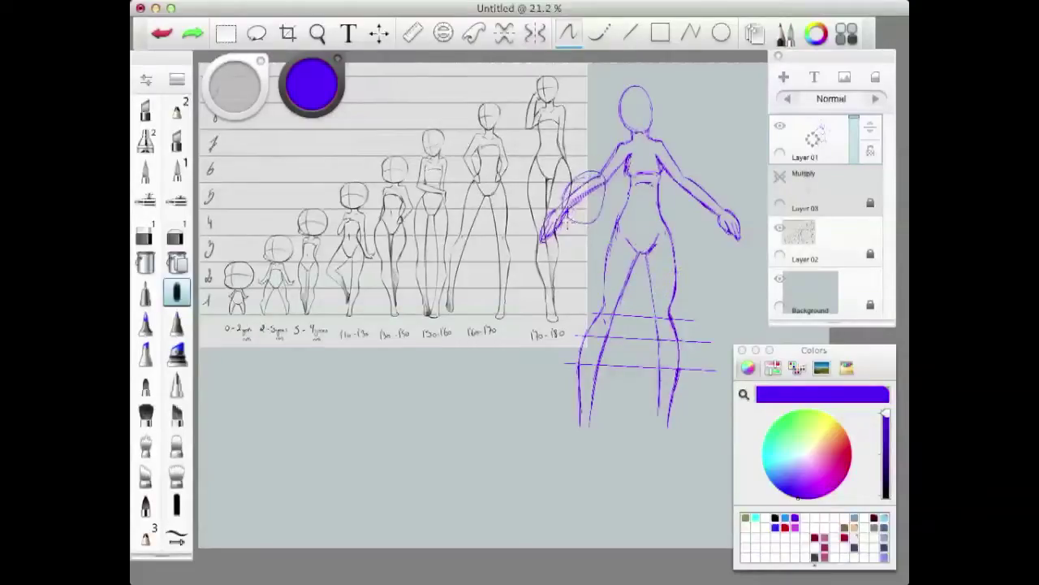
Step: Try a construction circle around each of the figure's forearms
left_click_drag(697, 181, 695, 216)
key("super+z")
key("super+z")
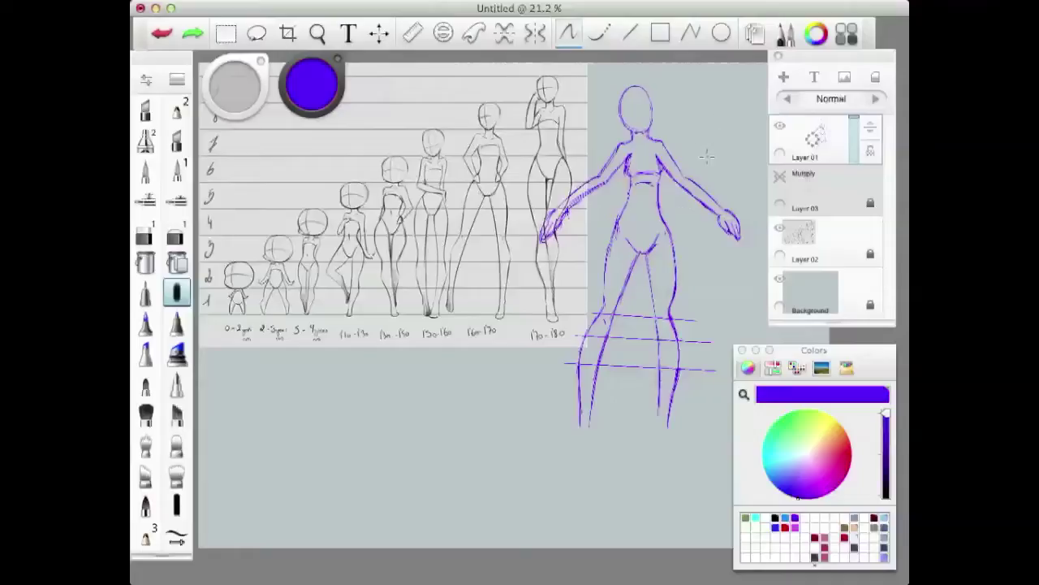
Step: Round out the chest contours and draw both feet at the ends of the legs
left_click_drag(659, 159, 662, 170)
mouse_move(578, 429)
left_mouse_down()
mouse_move(566, 458)
mouse_move(581, 470)
mouse_move(592, 426)
mouse_move(589, 467)
mouse_move(580, 469)
mouse_move(592, 441)
left_mouse_up()
left_click_drag(657, 413, 656, 435)
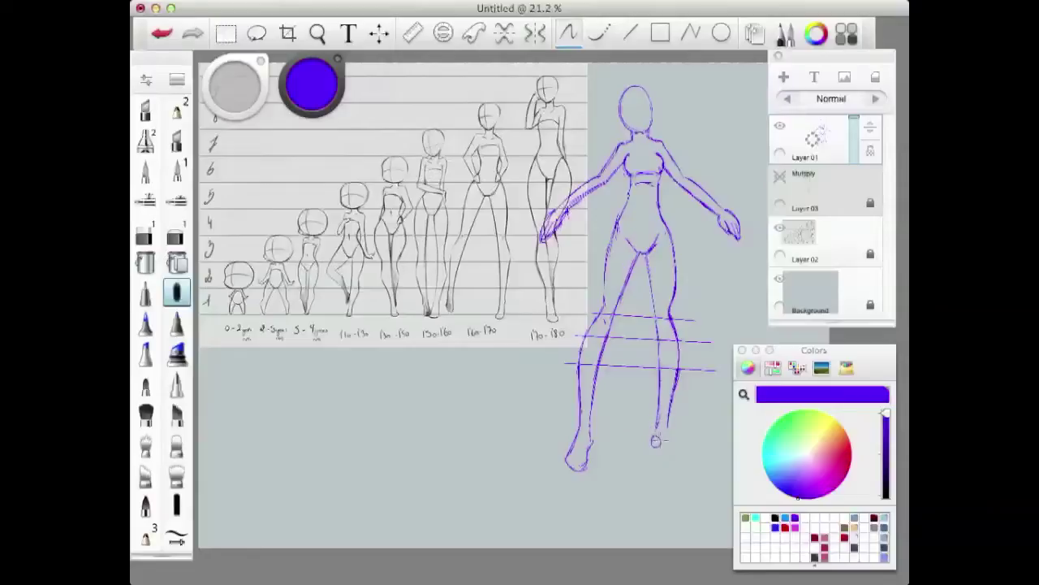
left_click_drag(663, 443, 680, 452)
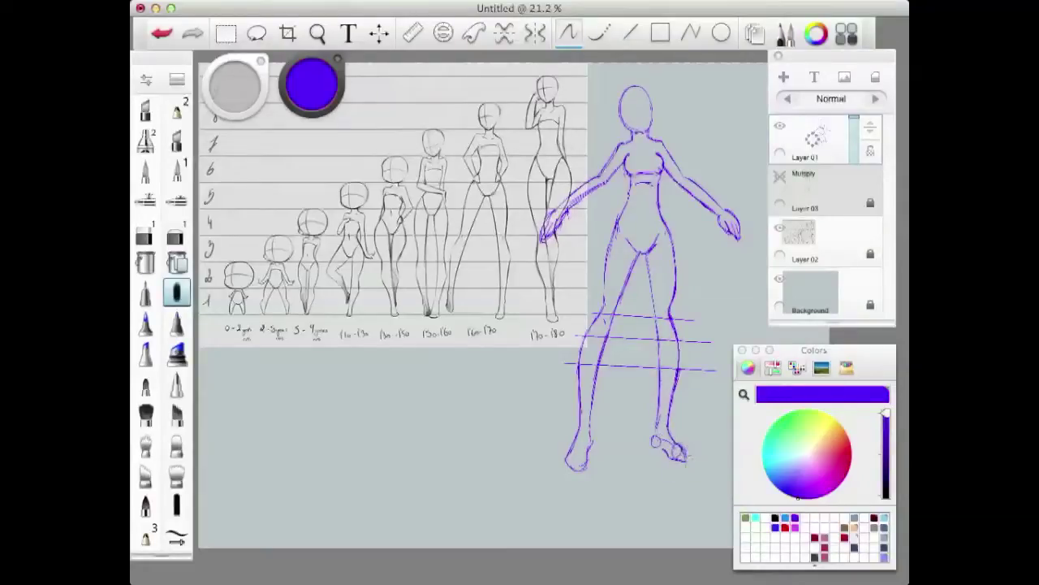
mouse_move(659, 426)
left_mouse_down()
mouse_move(654, 445)
mouse_move(671, 451)
left_mouse_up()
Step: Draw a large circle from the top of the head to the waist, and redraw the waist-to-hip contours
mouse_move(630, 84)
left_mouse_down()
mouse_move(590, 134)
mouse_move(594, 173)
mouse_move(636, 204)
mouse_move(666, 197)
mouse_move(698, 160)
mouse_move(689, 113)
mouse_move(642, 74)
left_mouse_up()
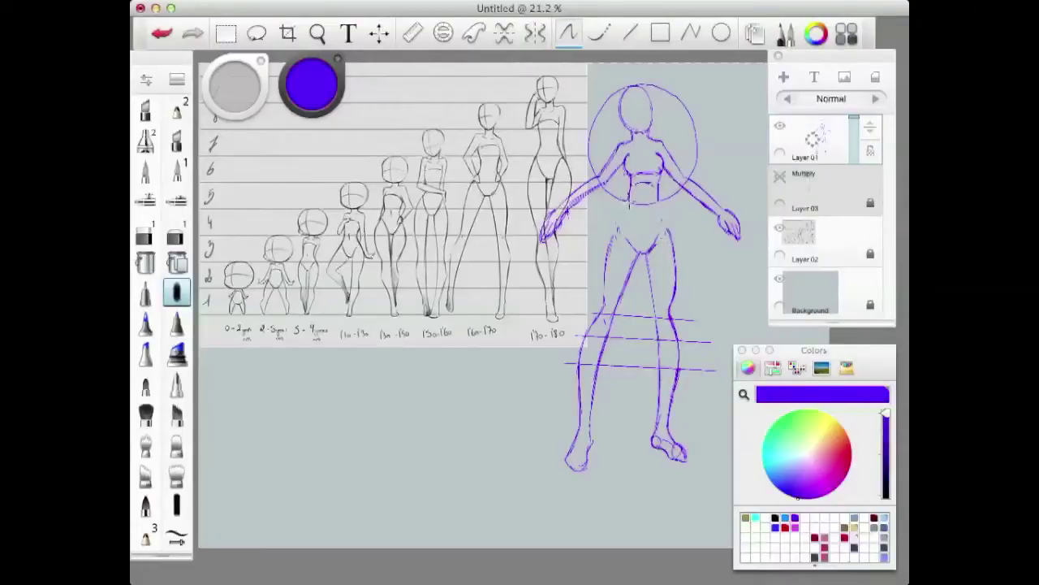
left_click_drag(630, 199, 606, 246)
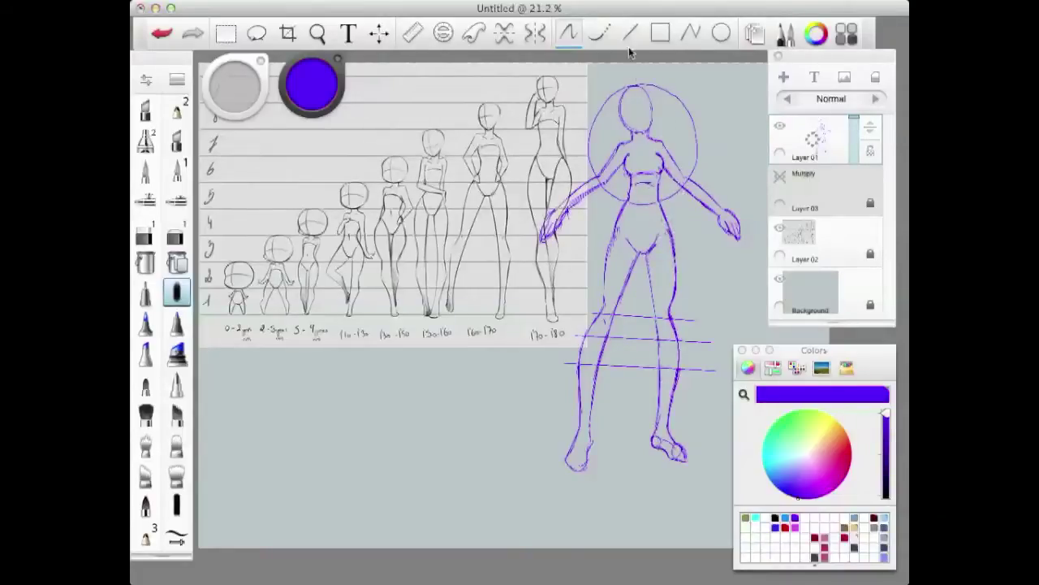
left_click_drag(621, 87, 638, 86)
key("super+z")
Step: Move the whole figure to the middle of the canvas over the reference chart, and hide Layer 02
left_click(379, 33)
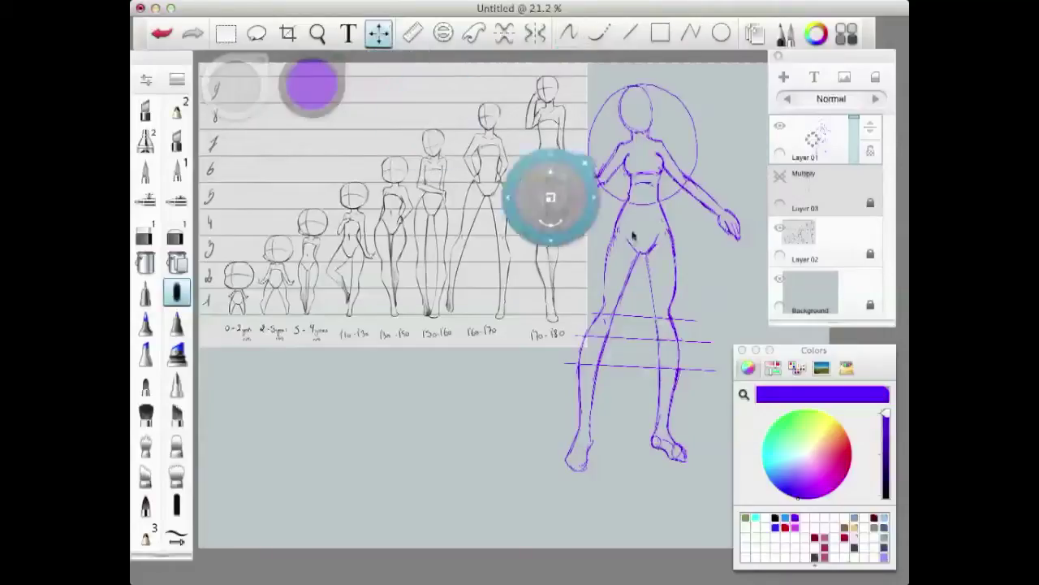
mouse_move(724, 263)
left_mouse_down()
mouse_move(544, 267)
mouse_move(557, 274)
mouse_move(555, 254)
left_mouse_up()
left_click(554, 237)
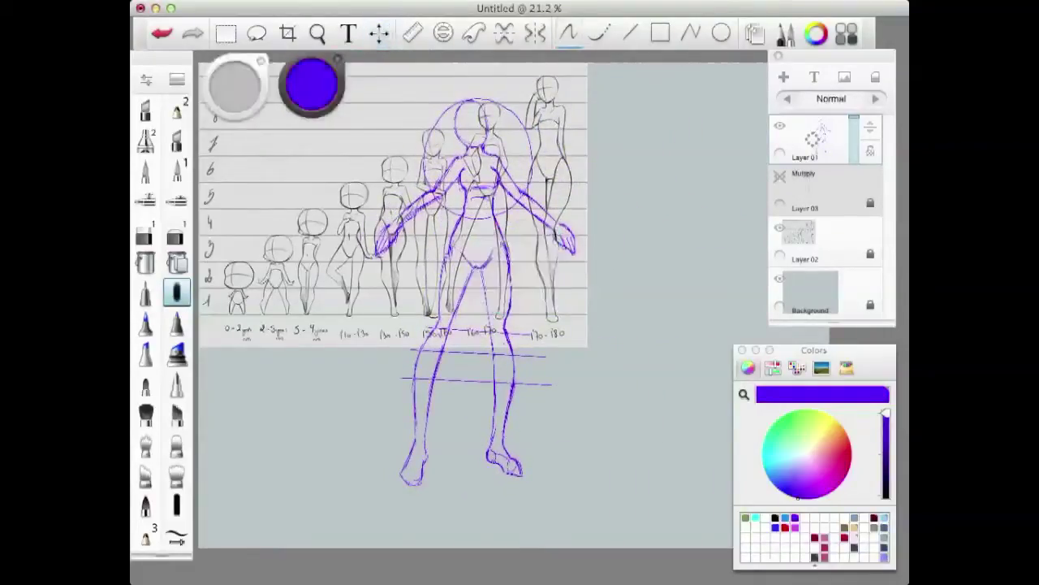
left_click(779, 228)
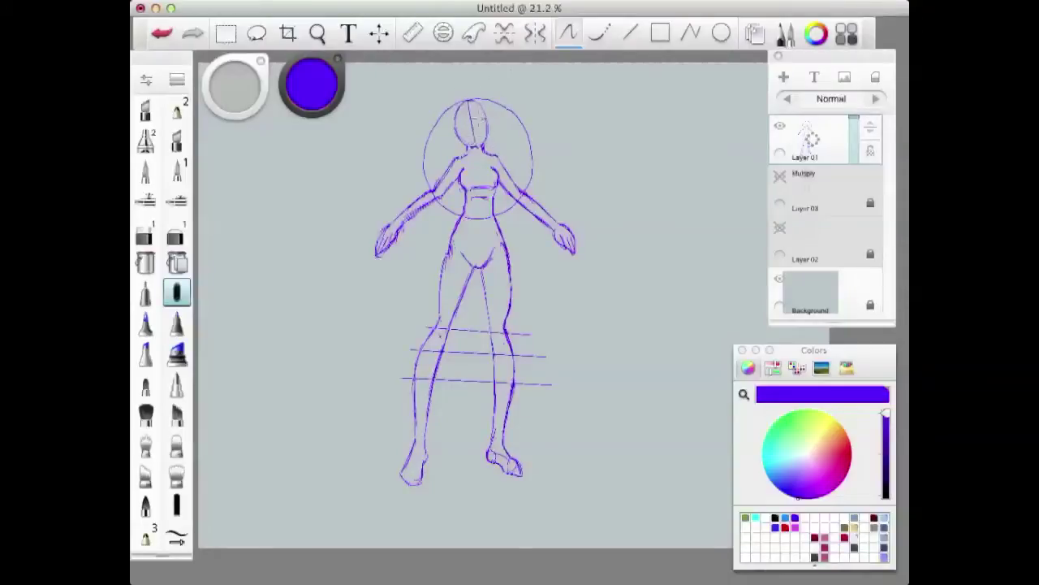
Step: Add slanted eye, nose and mouth guide lines on the head, and enlarge the whole figure slightly
left_click_drag(462, 123, 497, 120)
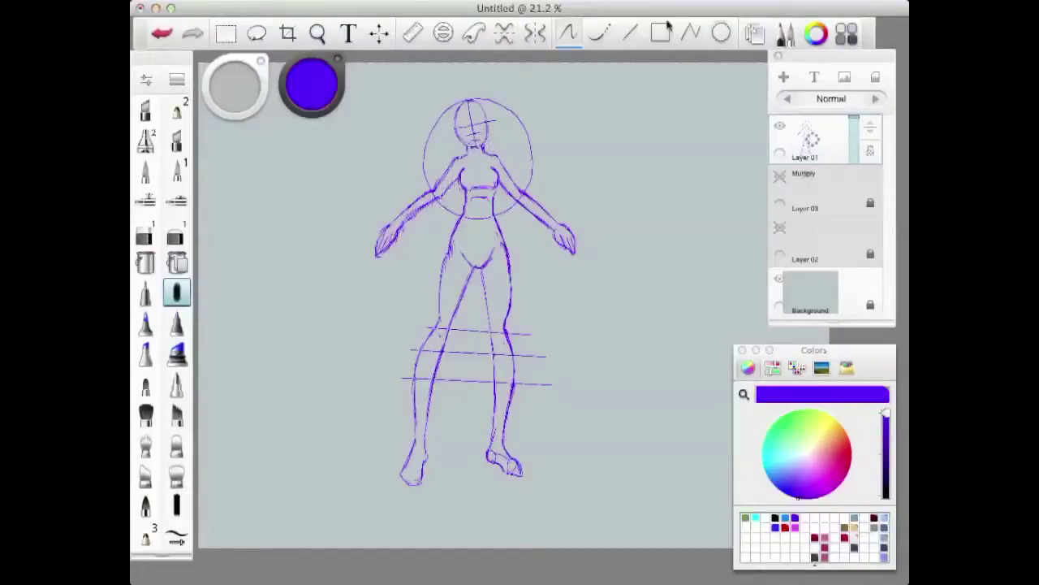
left_click(379, 33)
scroll(496, 218, "up", 6)
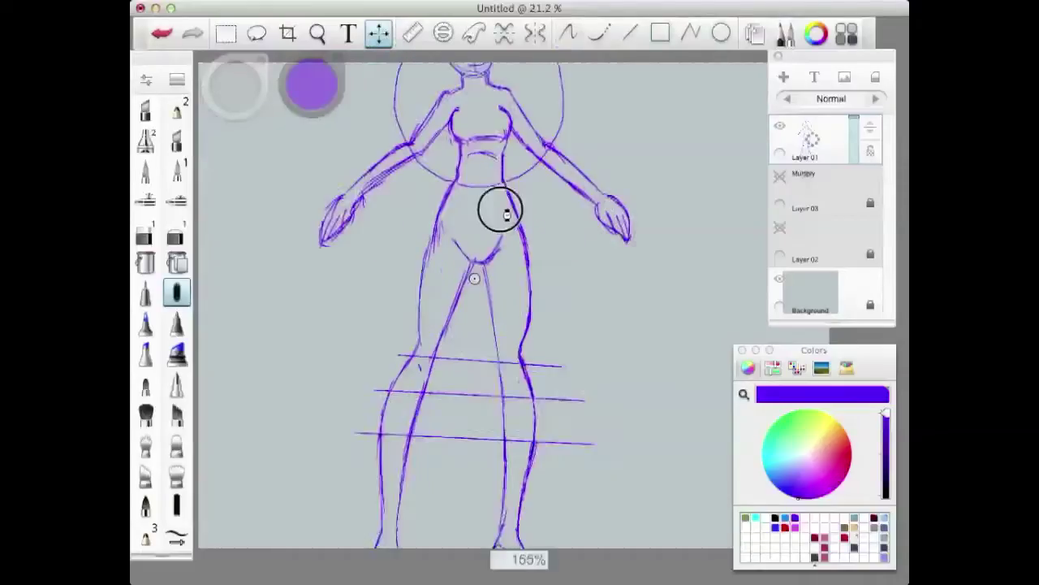
scroll(496, 221, "down", 6)
scroll(489, 217, "up", 3)
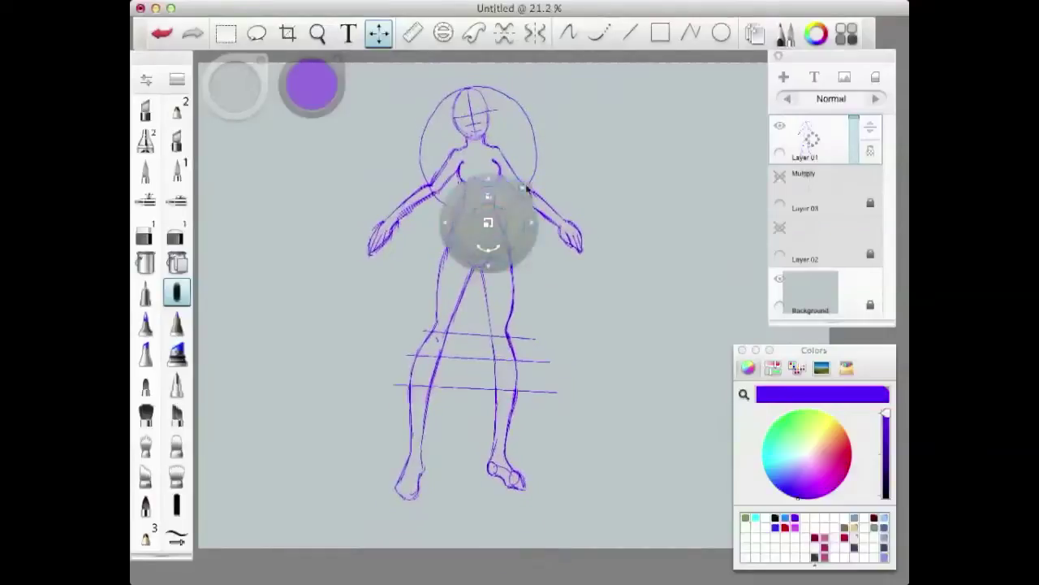
left_click(543, 88)
Step: Fade and lock the Layer 01 sketch, and add a new empty layer above it for drawing
left_click(318, 33)
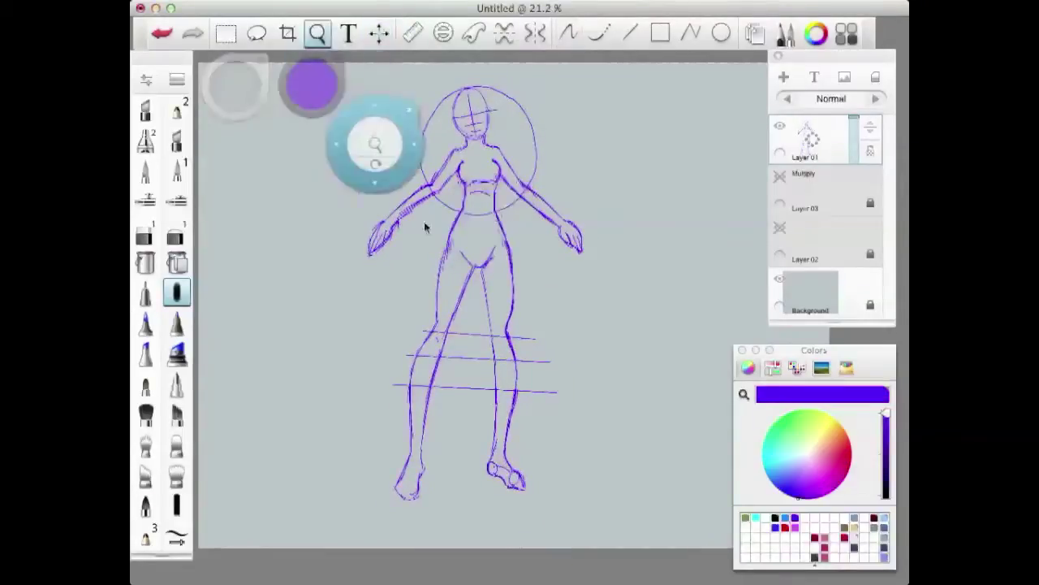
left_click(479, 248)
mouse_move(485, 248)
left_mouse_down()
mouse_move(523, 214)
mouse_move(541, 236)
mouse_move(506, 233)
mouse_move(536, 244)
mouse_move(493, 251)
left_mouse_up()
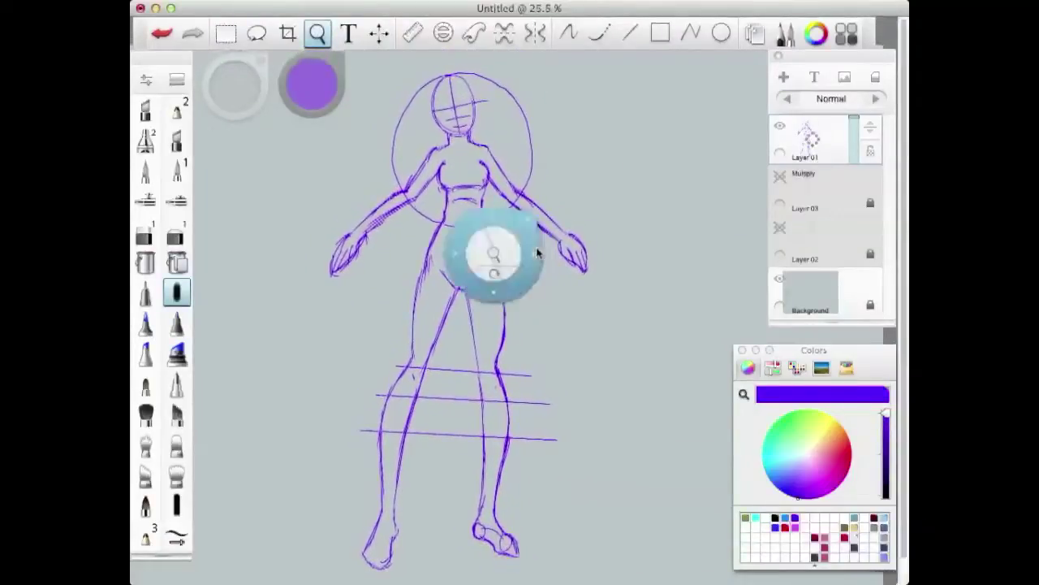
left_click(813, 139)
mouse_move(814, 138)
left_mouse_down()
mouse_move(814, 189)
mouse_move(853, 178)
mouse_move(850, 207)
left_mouse_up()
left_click(815, 189)
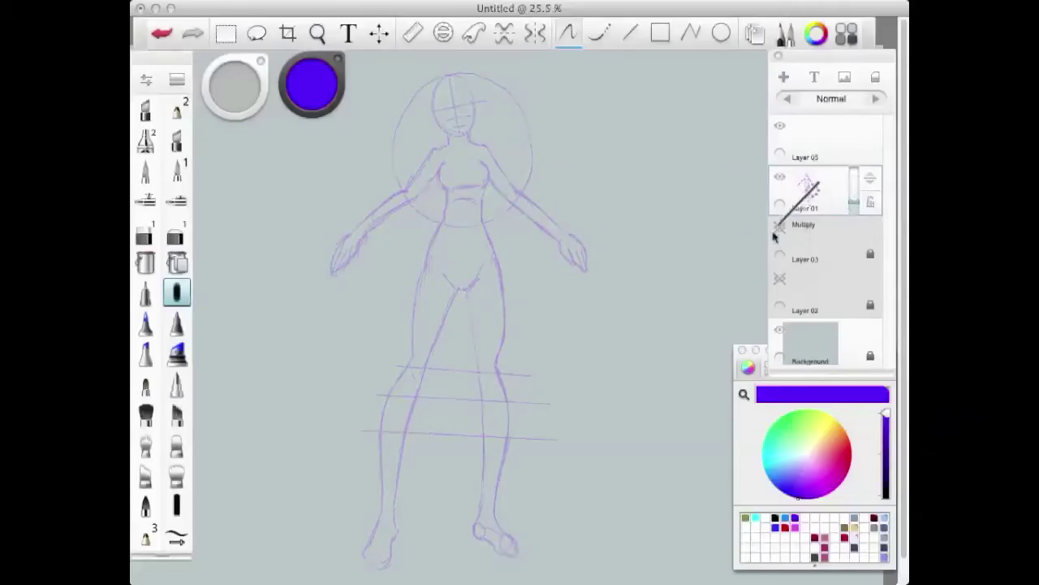
left_click(813, 139)
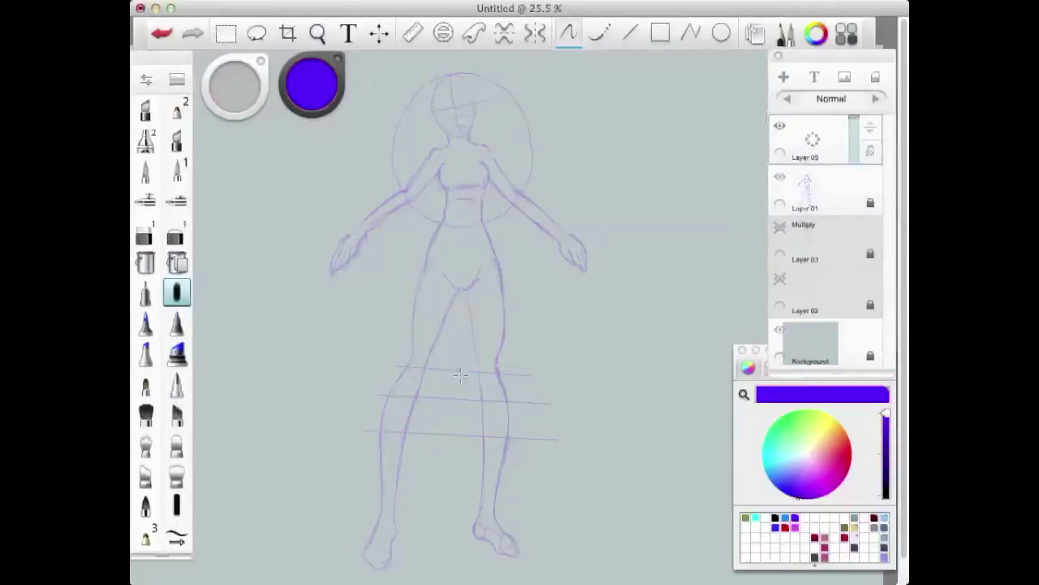
Step: Pick a slightly darker blue-violet brush colour, testing it with short strokes beside the head and undoing them
left_click(307, 96)
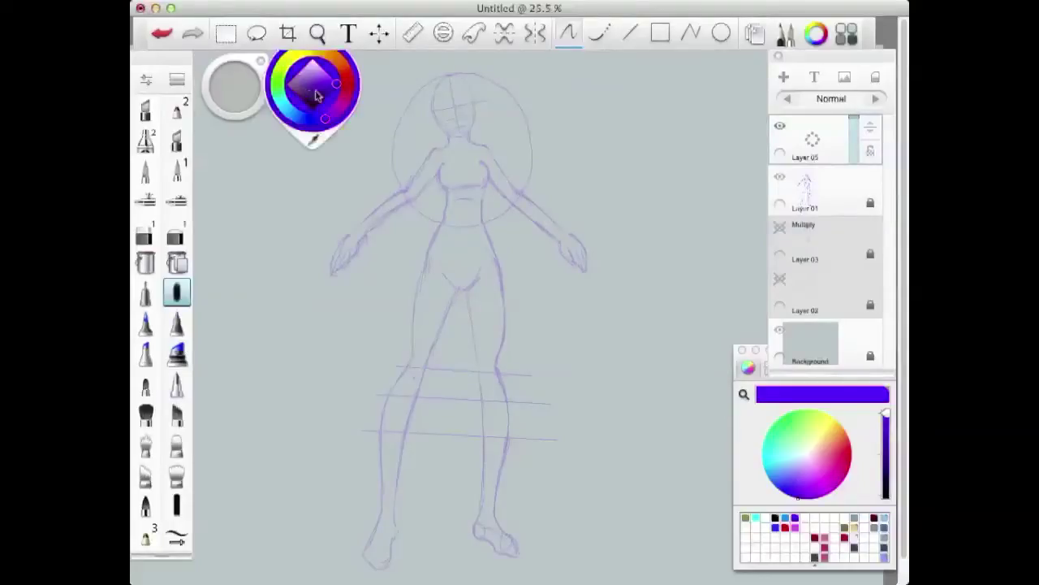
left_click_drag(325, 89, 319, 97)
left_click_drag(385, 150, 440, 116)
key("super+z")
left_click_drag(311, 92, 304, 78)
left_click_drag(349, 157, 445, 112)
key("super+z")
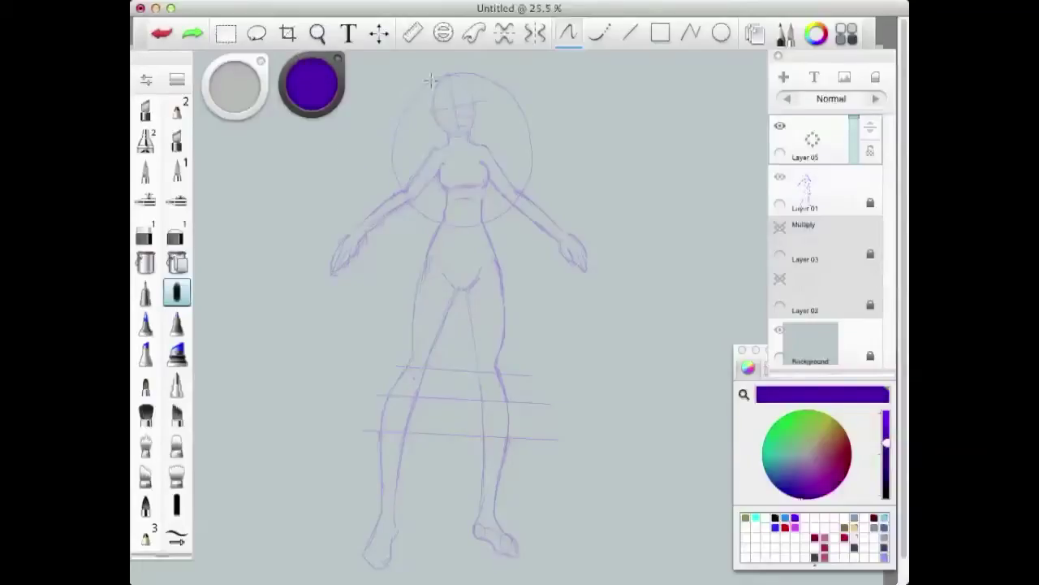
left_click_drag(311, 88, 312, 60)
left_click_drag(360, 172, 418, 117)
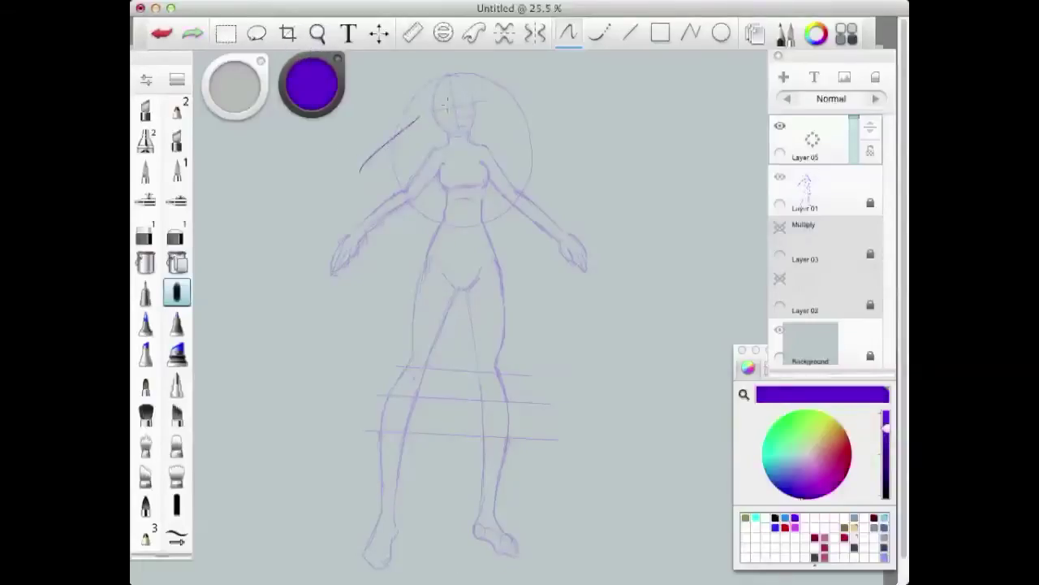
key("super+z")
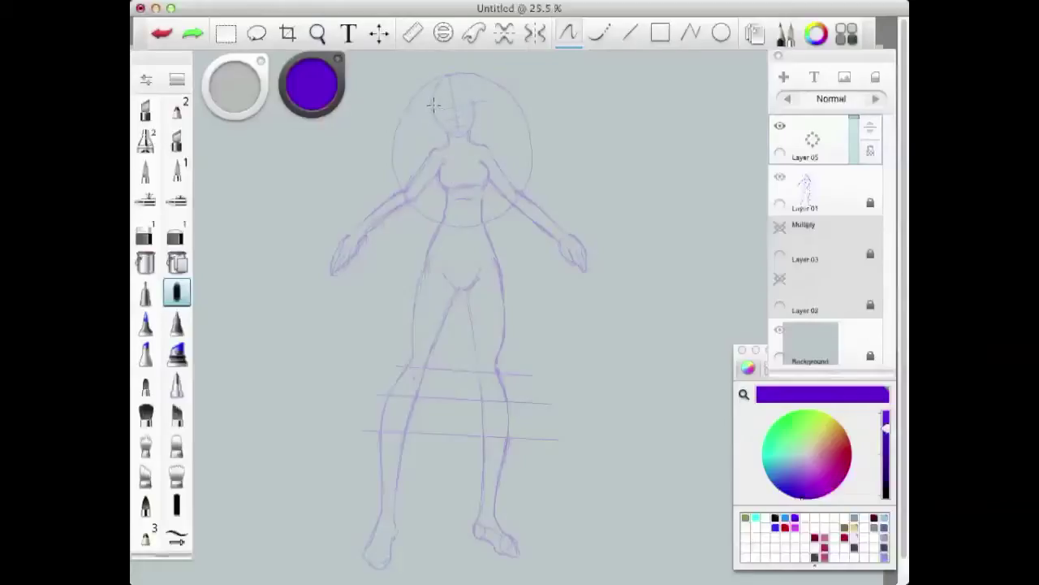
Step: Try a rounded face contour with two oval eyes and a nose mark on Layer 05, and clear the layer
mouse_move(432, 100)
left_mouse_down()
mouse_move(443, 130)
mouse_move(462, 134)
mouse_move(453, 125)
mouse_move(453, 140)
mouse_move(467, 135)
mouse_move(474, 89)
left_mouse_up()
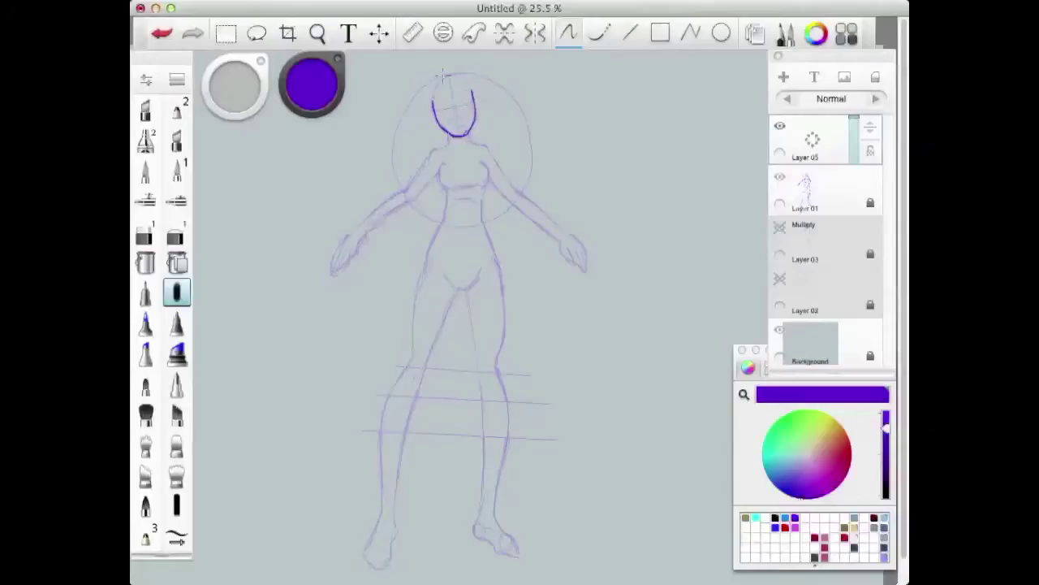
left_click_drag(433, 104, 455, 134)
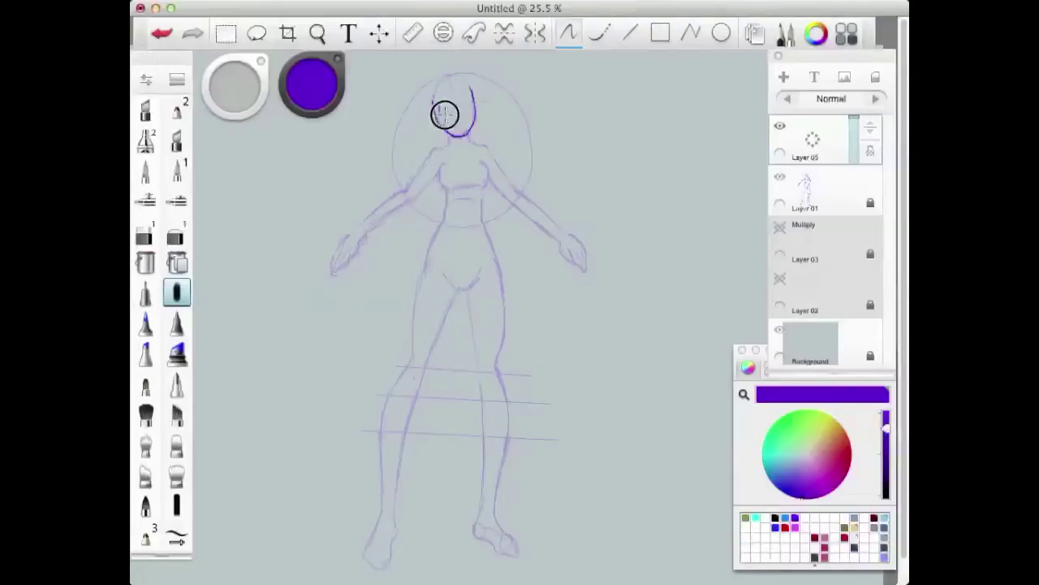
left_click_drag(445, 103, 465, 100)
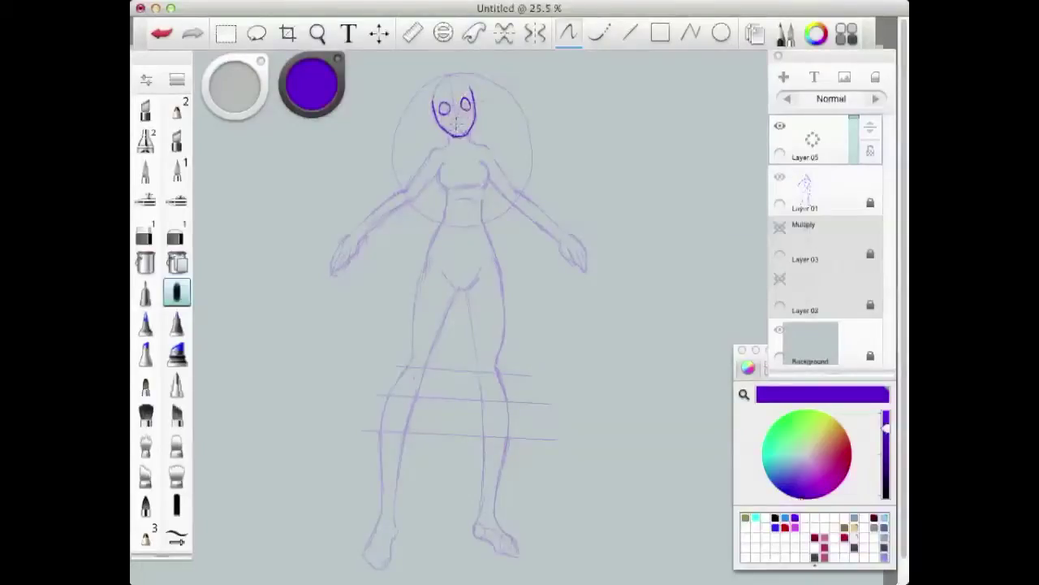
left_click(319, 33)
left_click_drag(454, 221, 627, 288)
left_click(629, 241)
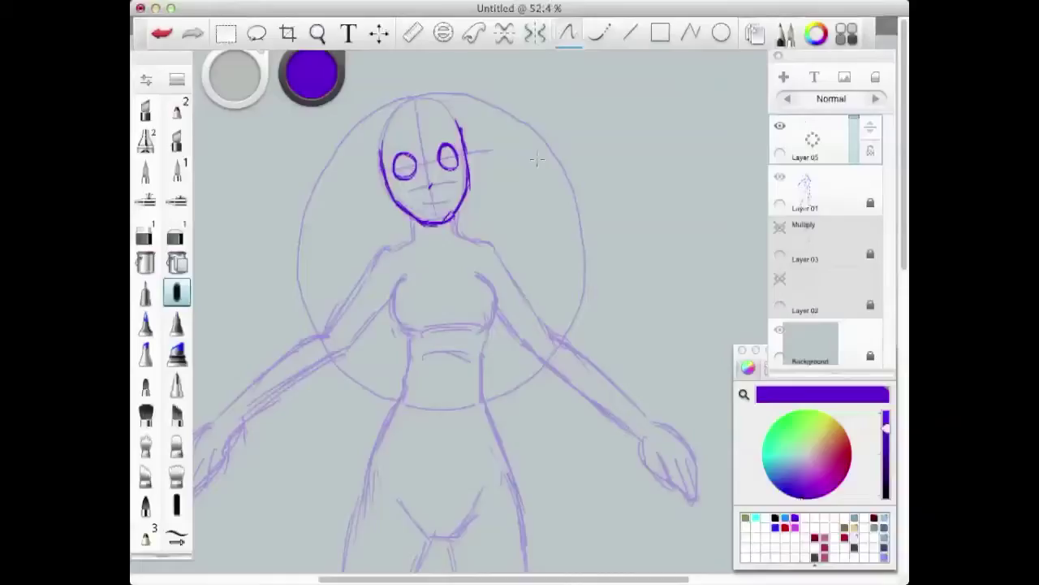
left_click(324, 34)
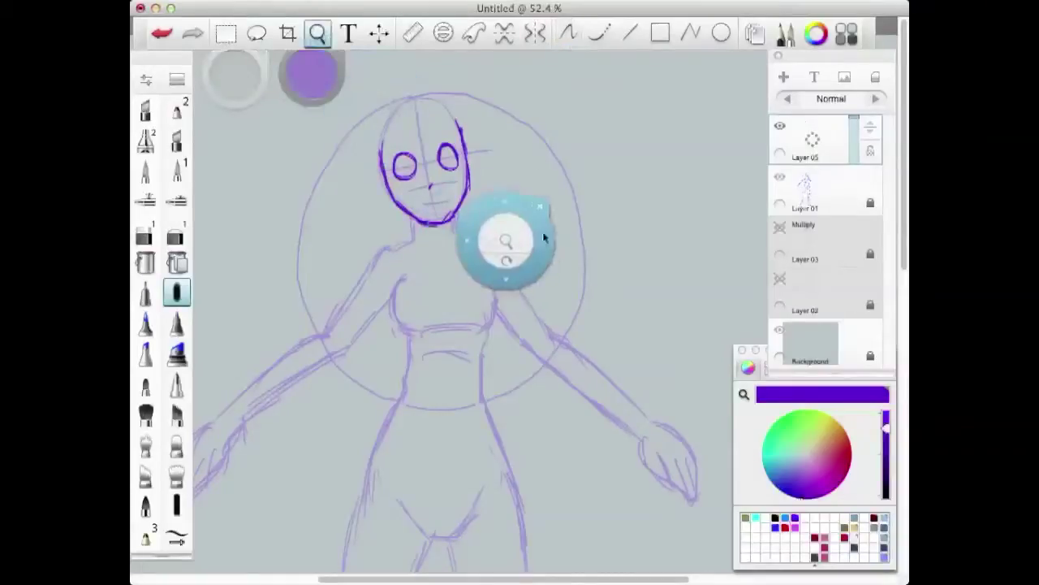
mouse_move(541, 233)
left_mouse_down()
mouse_move(541, 218)
mouse_move(582, 192)
mouse_move(619, 204)
mouse_move(684, 333)
mouse_move(679, 297)
left_mouse_up()
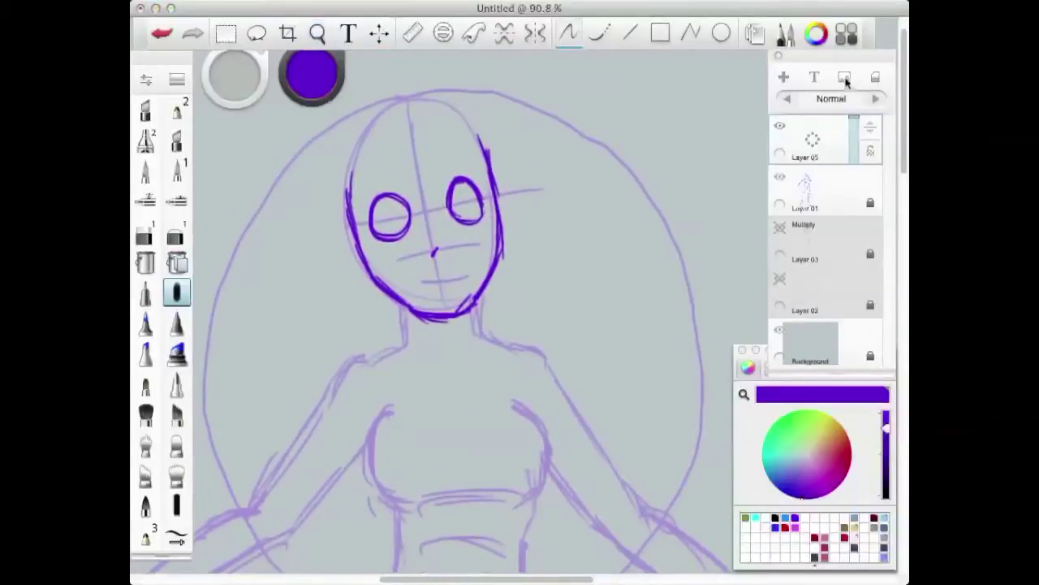
left_click(875, 77)
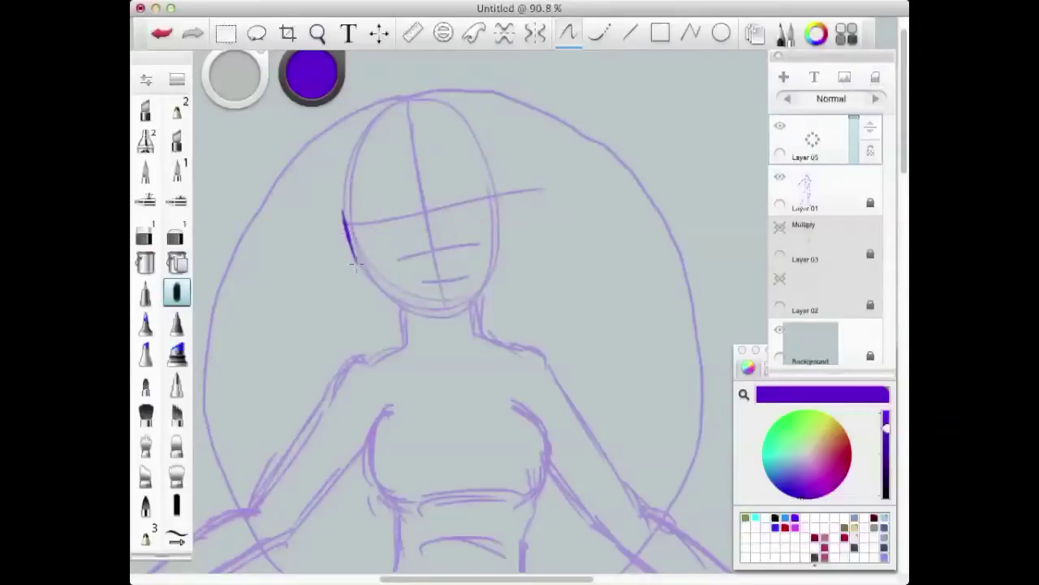
Step: Draw an angular face contour on Layer 05, from both temples along the cheeks to a pointed chin
mouse_move(342, 213)
left_mouse_down()
mouse_move(373, 295)
mouse_move(380, 284)
mouse_move(358, 267)
mouse_move(443, 318)
left_mouse_up()
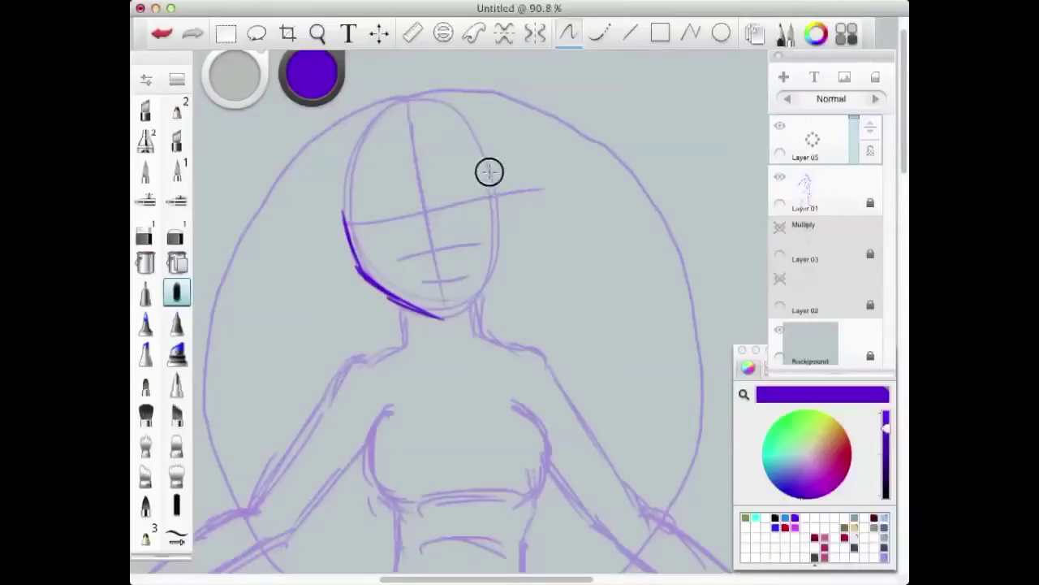
left_click_drag(490, 173, 500, 217)
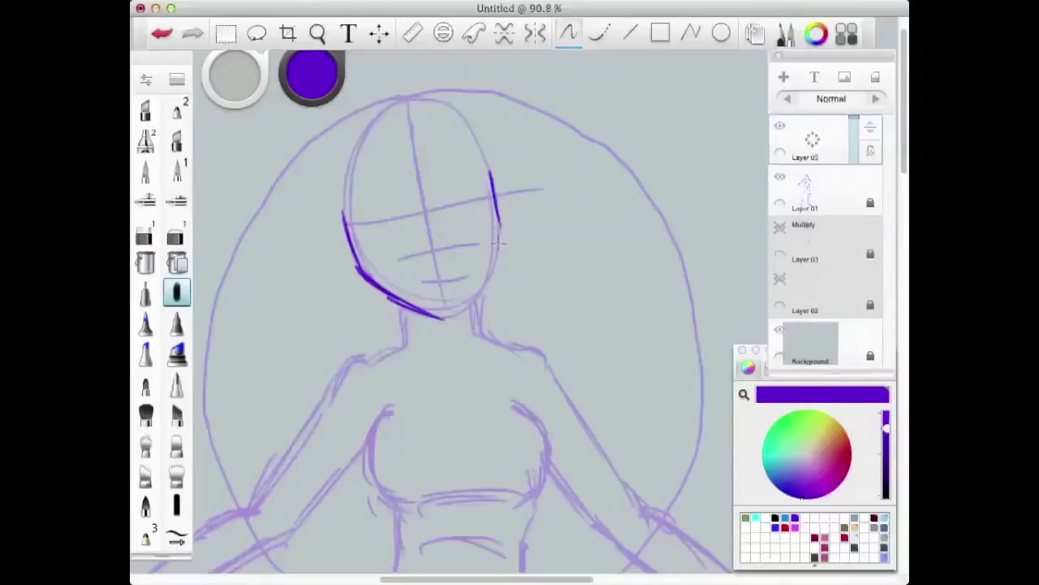
mouse_move(499, 225)
left_mouse_down()
mouse_move(486, 269)
mouse_move(497, 242)
mouse_move(442, 318)
left_mouse_up()
Step: Try a slanted freehand guide line across the face at the jaw corners
left_click_drag(311, 281, 562, 212)
key("super+z")
left_click_drag(335, 272, 549, 220)
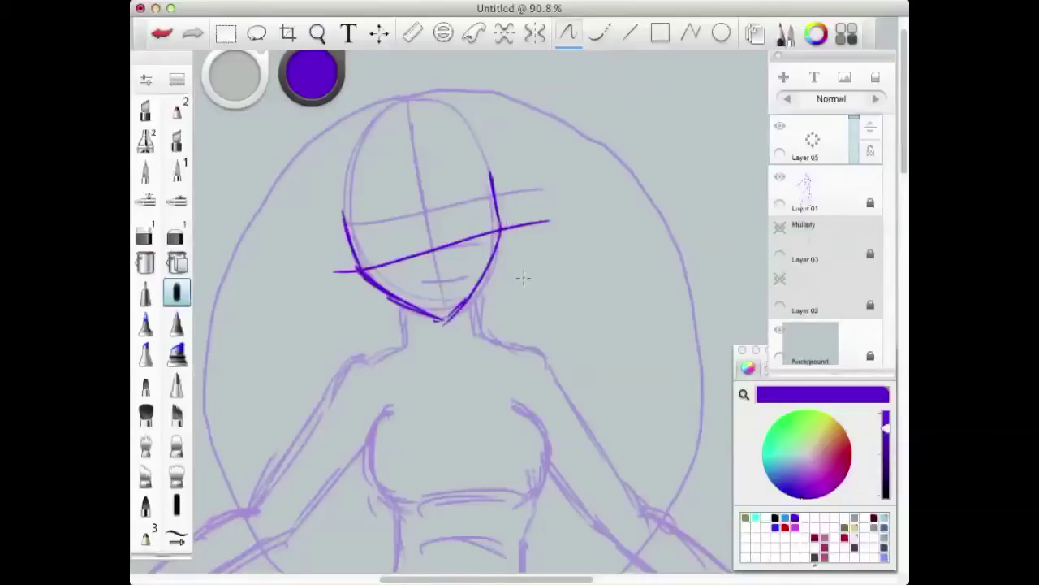
key("super+z")
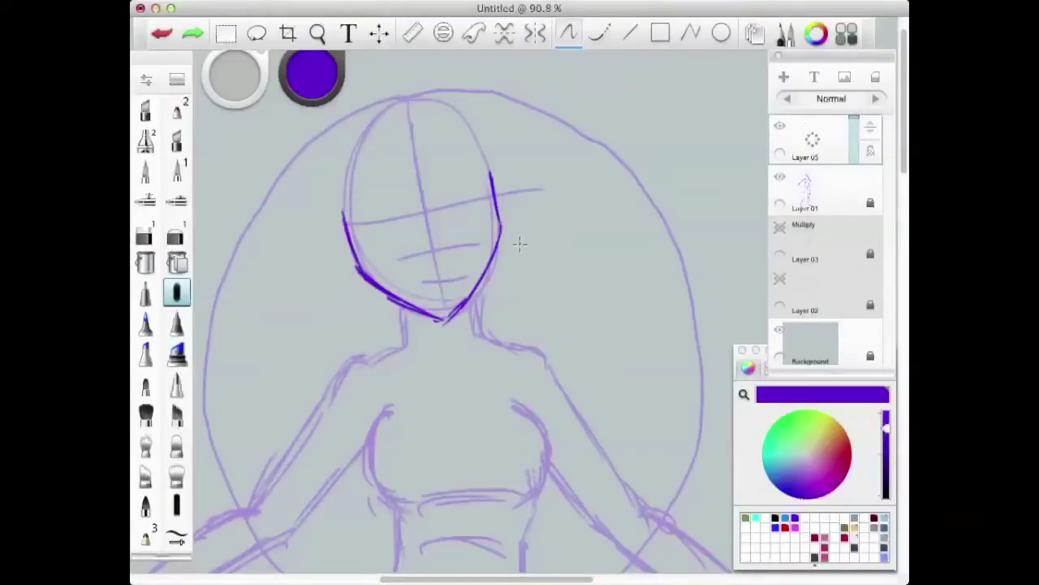
Step: Try two short marks beside the jaw, undo them, and touch up the tip of the chin
left_click_drag(530, 252, 527, 286)
mouse_move(522, 230)
left_mouse_down()
mouse_move(514, 224)
mouse_move(526, 208)
left_mouse_up()
key("super+z")
key("super+z")
left_click_drag(443, 321, 460, 306)
Step: Try two straight slanted guide lines, one across the jaw corners and one through the chin tip
left_click(630, 34)
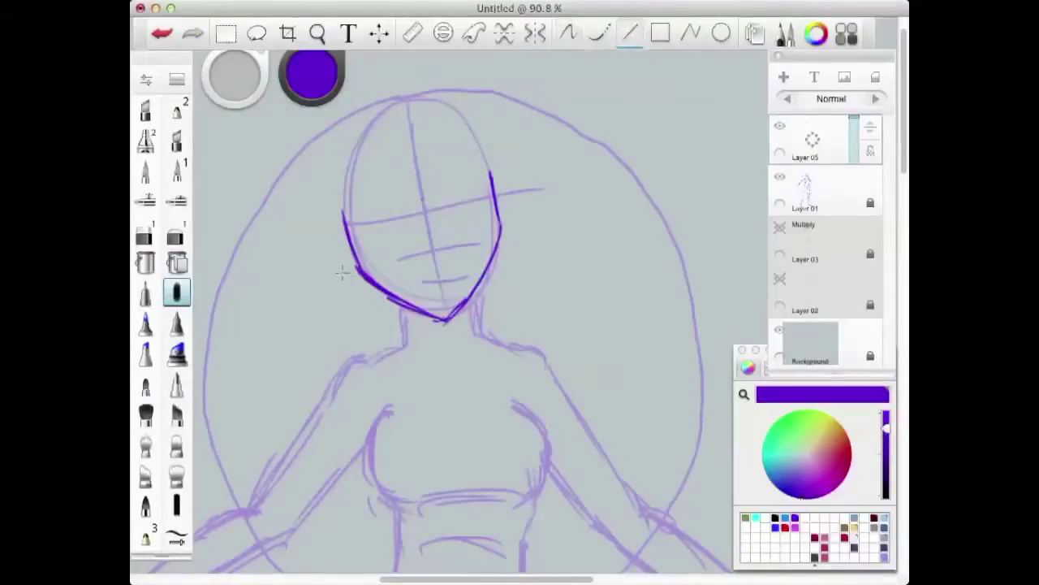
left_click_drag(313, 278, 560, 212)
left_click_drag(334, 363, 584, 279)
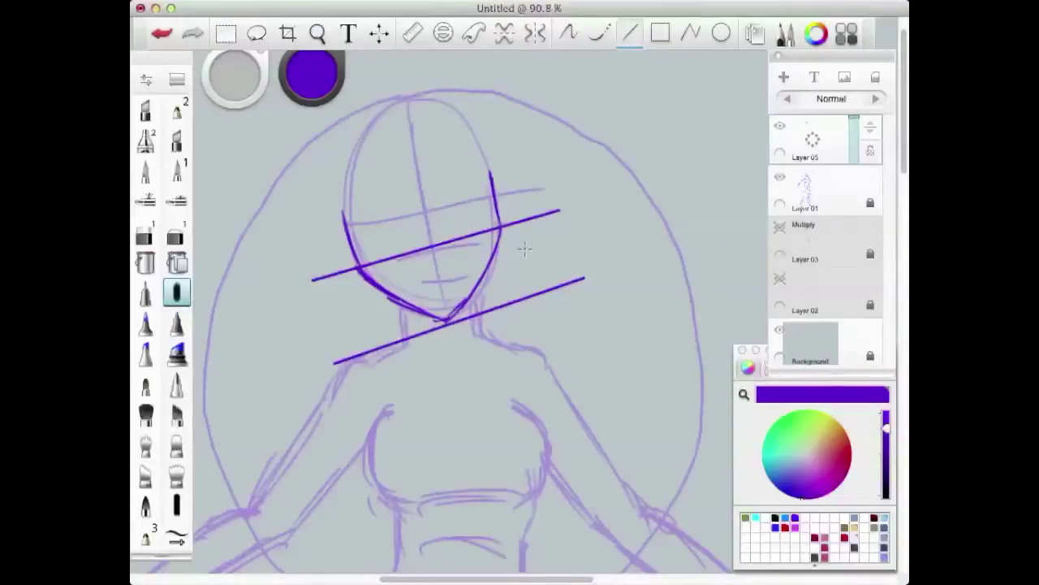
key("super+z")
key("super+z")
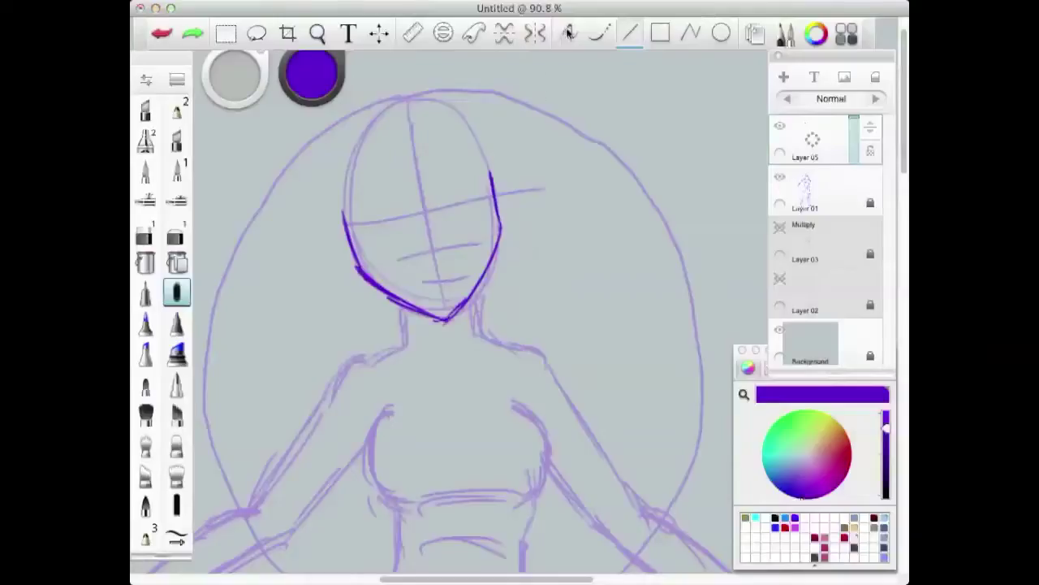
left_click(569, 33)
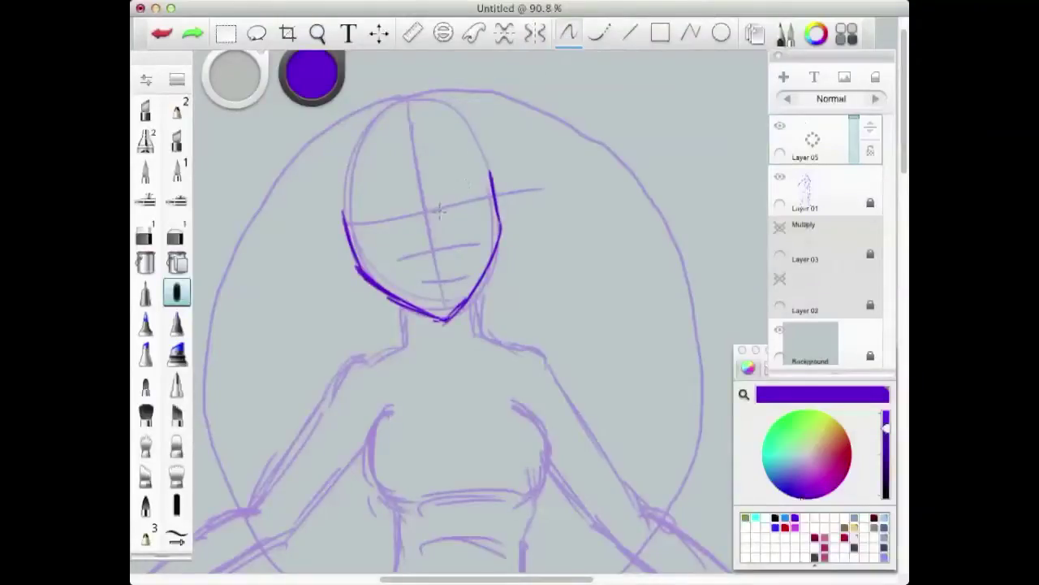
Step: Outline the cranium from the left temple over the crown, then erase and redraw its right side in a smoother curve to the cheek
mouse_move(344, 216)
left_mouse_down()
mouse_move(339, 165)
mouse_move(353, 129)
mouse_move(347, 139)
mouse_move(404, 99)
left_mouse_up()
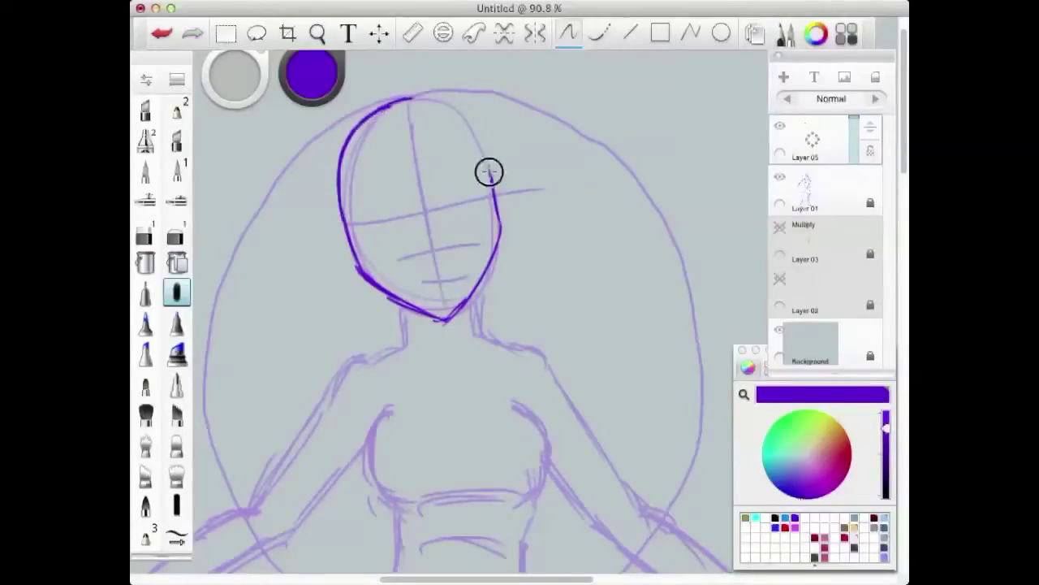
mouse_move(487, 167)
left_mouse_down()
mouse_move(445, 96)
mouse_move(400, 103)
mouse_move(476, 139)
mouse_move(502, 232)
left_mouse_up()
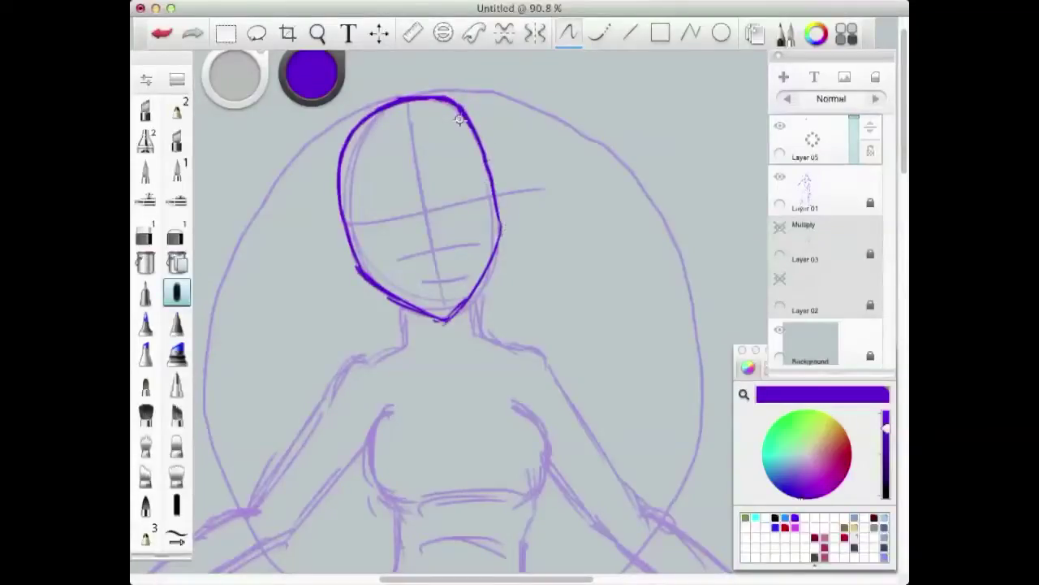
mouse_move(457, 103)
left_mouse_down()
mouse_move(502, 215)
mouse_move(467, 120)
left_mouse_up()
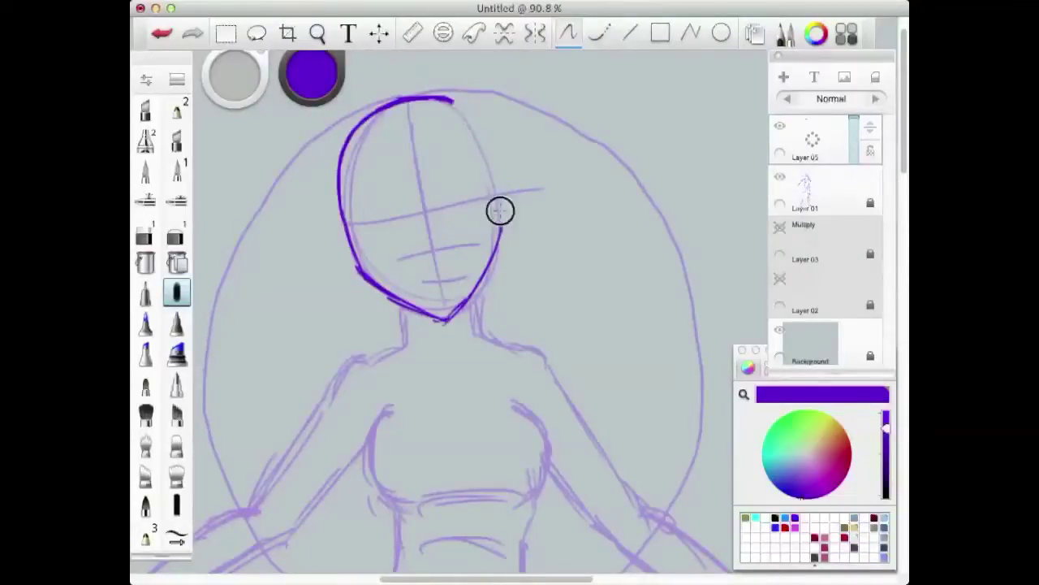
mouse_move(500, 203)
left_mouse_down()
mouse_move(502, 217)
mouse_move(485, 140)
left_mouse_up()
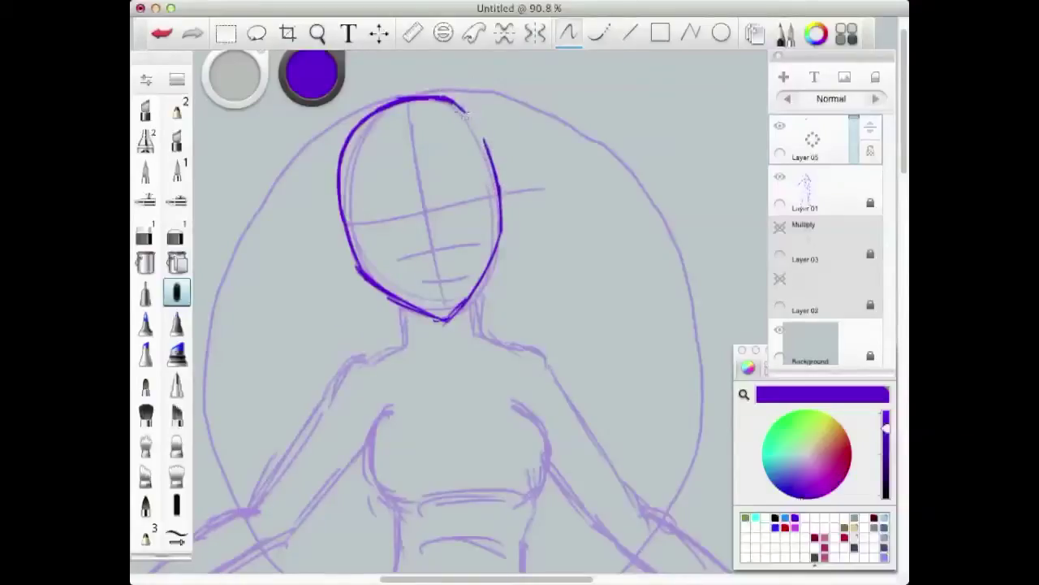
left_click_drag(461, 113, 486, 146)
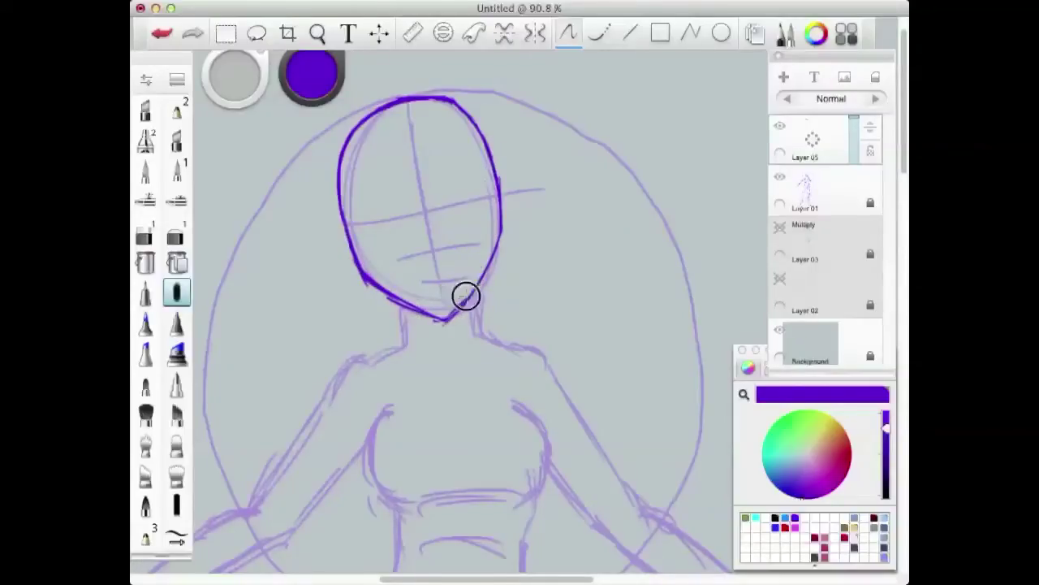
Step: Redraw the jawline from the chin tip up to the right cheek and clean up its stray edges
left_click_drag(452, 317, 502, 230)
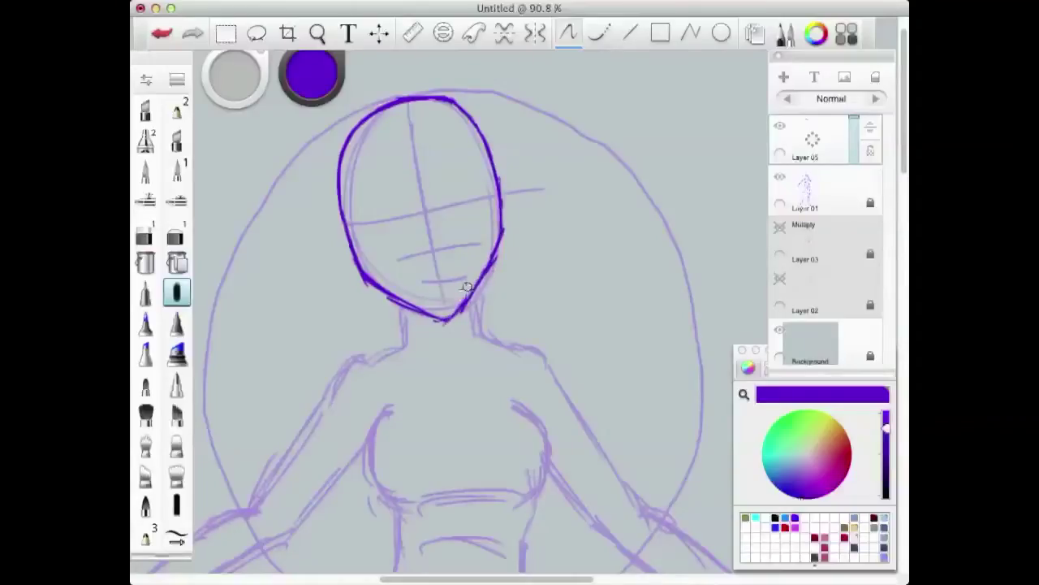
left_click_drag(492, 271, 456, 322)
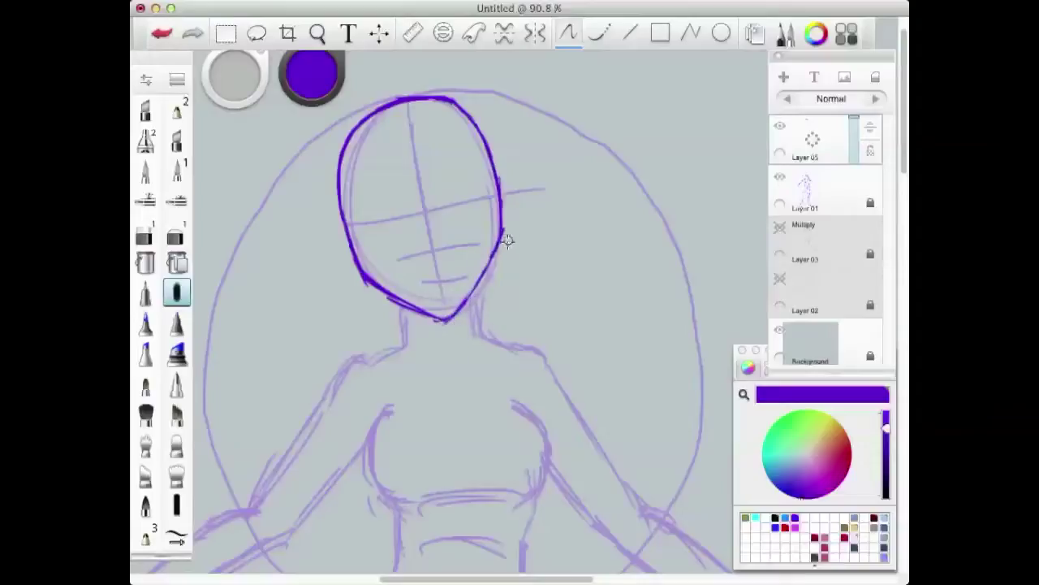